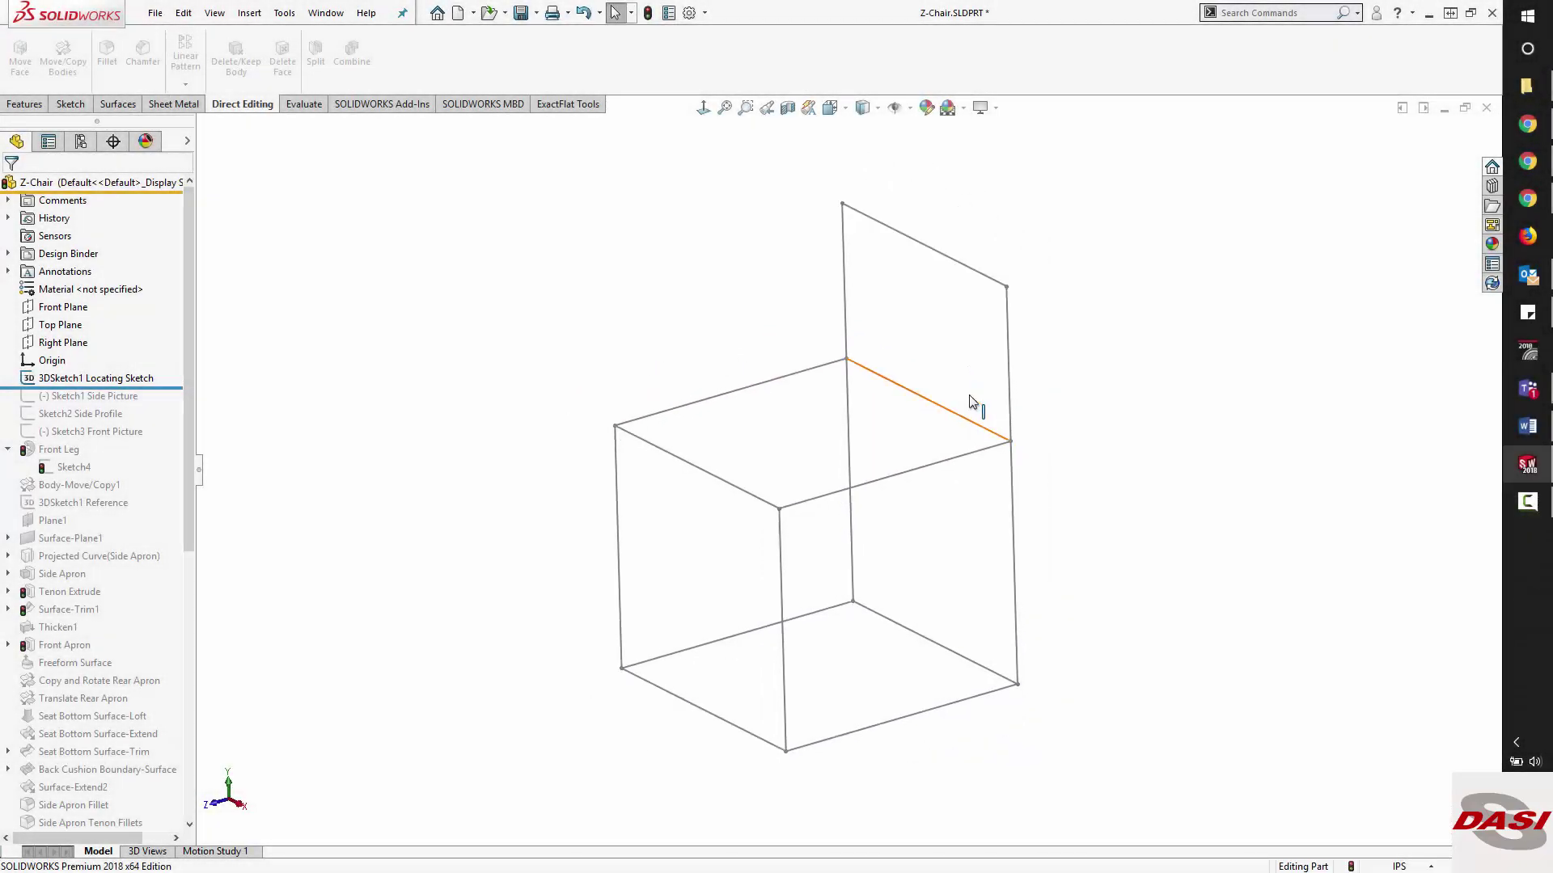
Step: Roll the chair's feature history forward from the 3D locating sketch in stages to just after Seat Bottom Surface-Extend
{"action": "left_click_drag", "start_coordinate": [157, 391], "coordinate": [157, 405]}
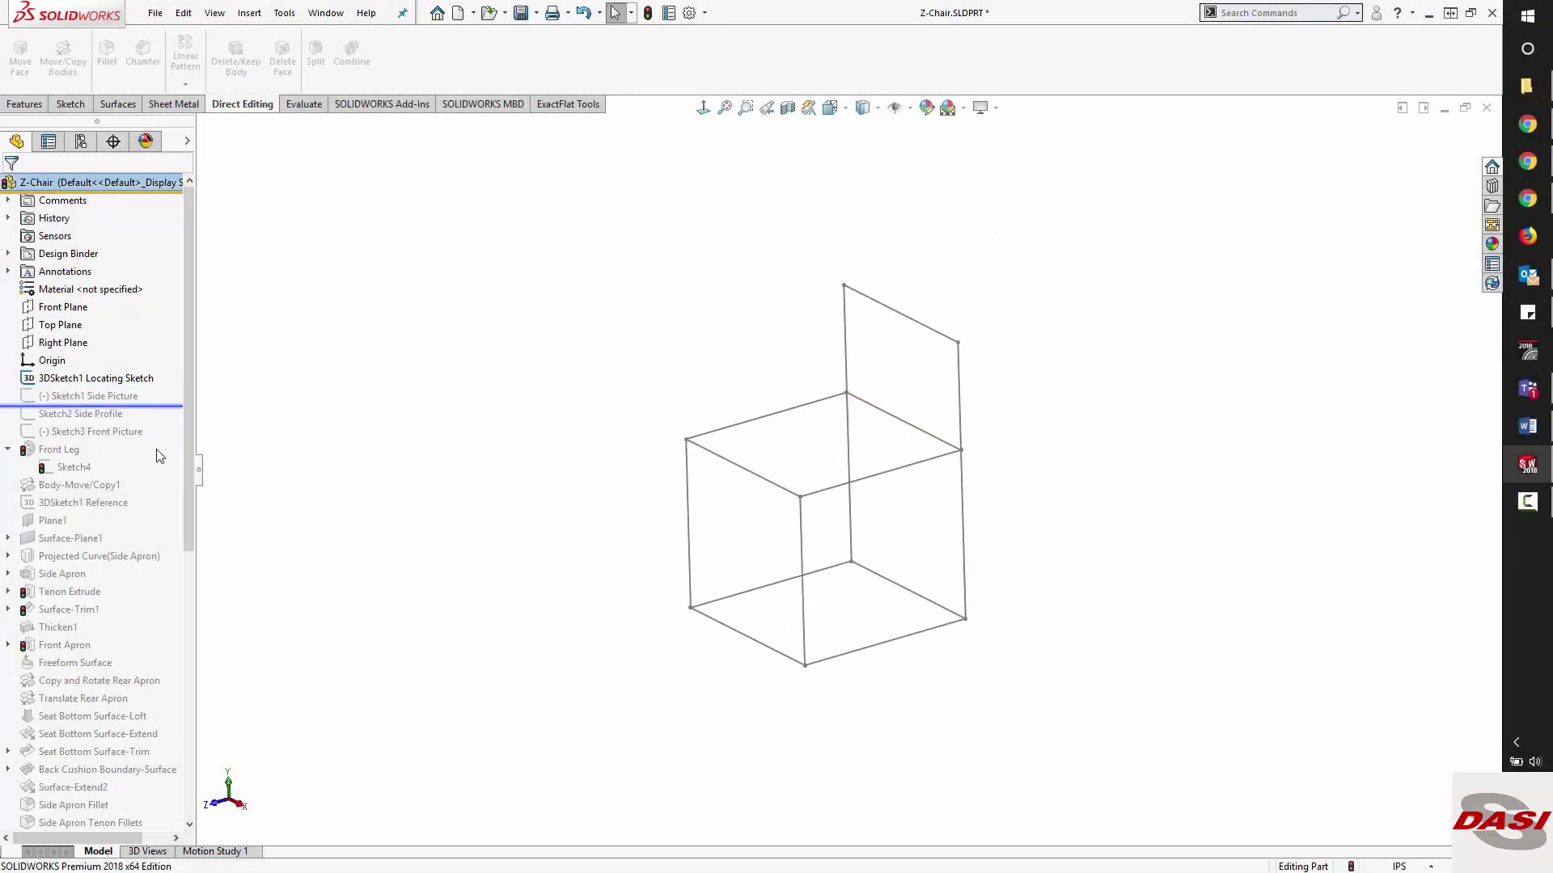
{"action": "left_click_drag", "start_coordinate": [157, 563], "coordinate": [164, 657]}
{"action": "scroll", "coordinate": [978, 509], "scroll_direction": "down", "scroll_amount": 5}
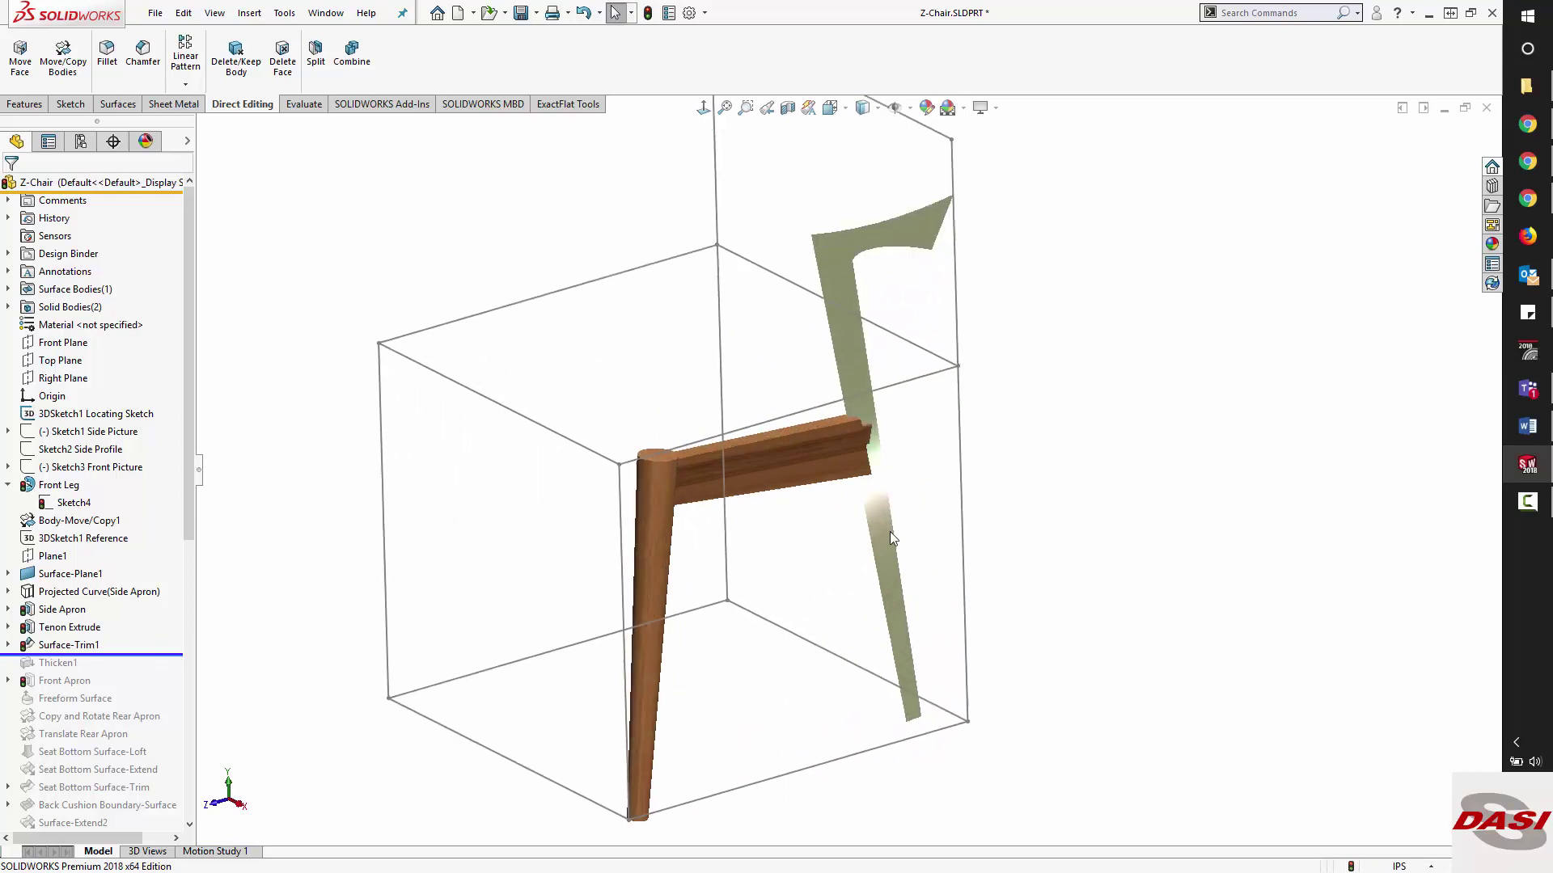
{"action": "left_click_drag", "start_coordinate": [144, 655], "coordinate": [165, 750]}
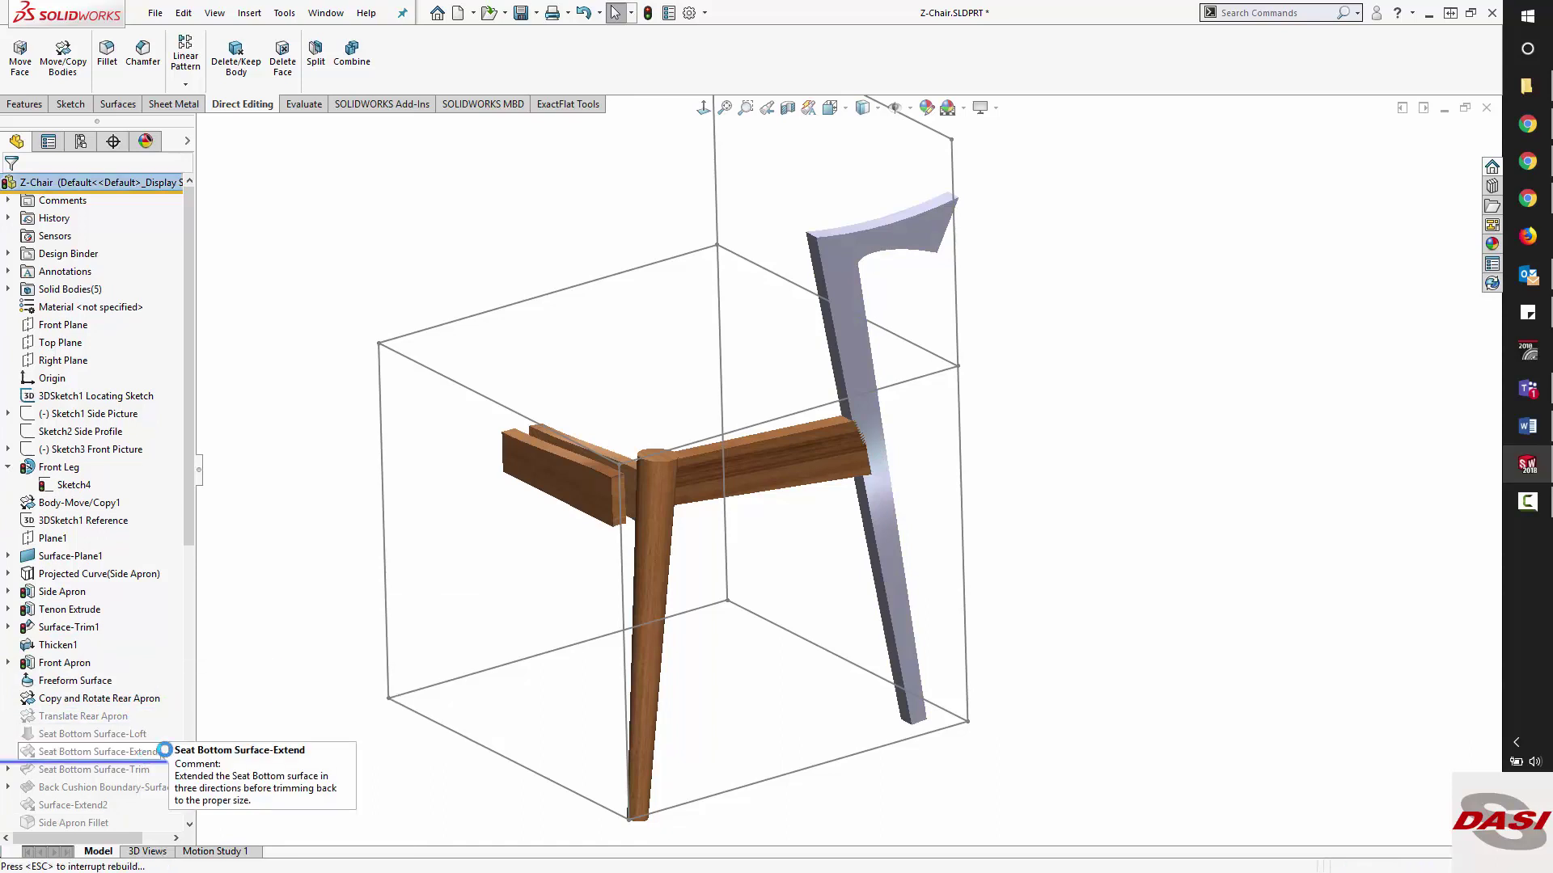
Step: Set the Front Apron's height dimension to 4 in and rebuild the chair
{"action": "scroll", "coordinate": [619, 485], "scroll_direction": "down", "scroll_amount": 5}
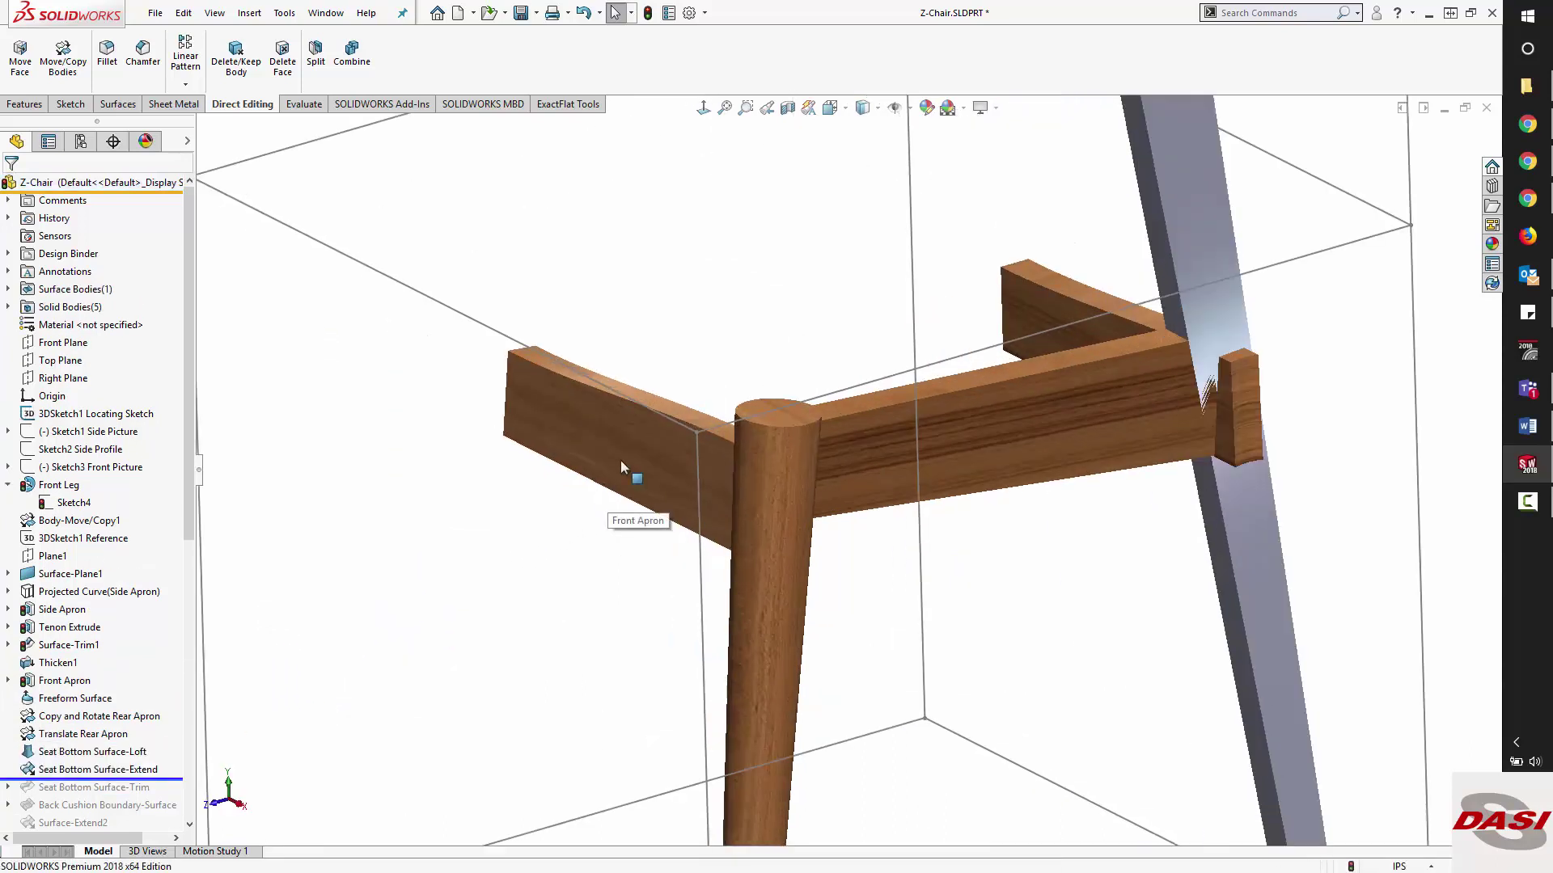
{"action": "left_click", "coordinate": [606, 426]}
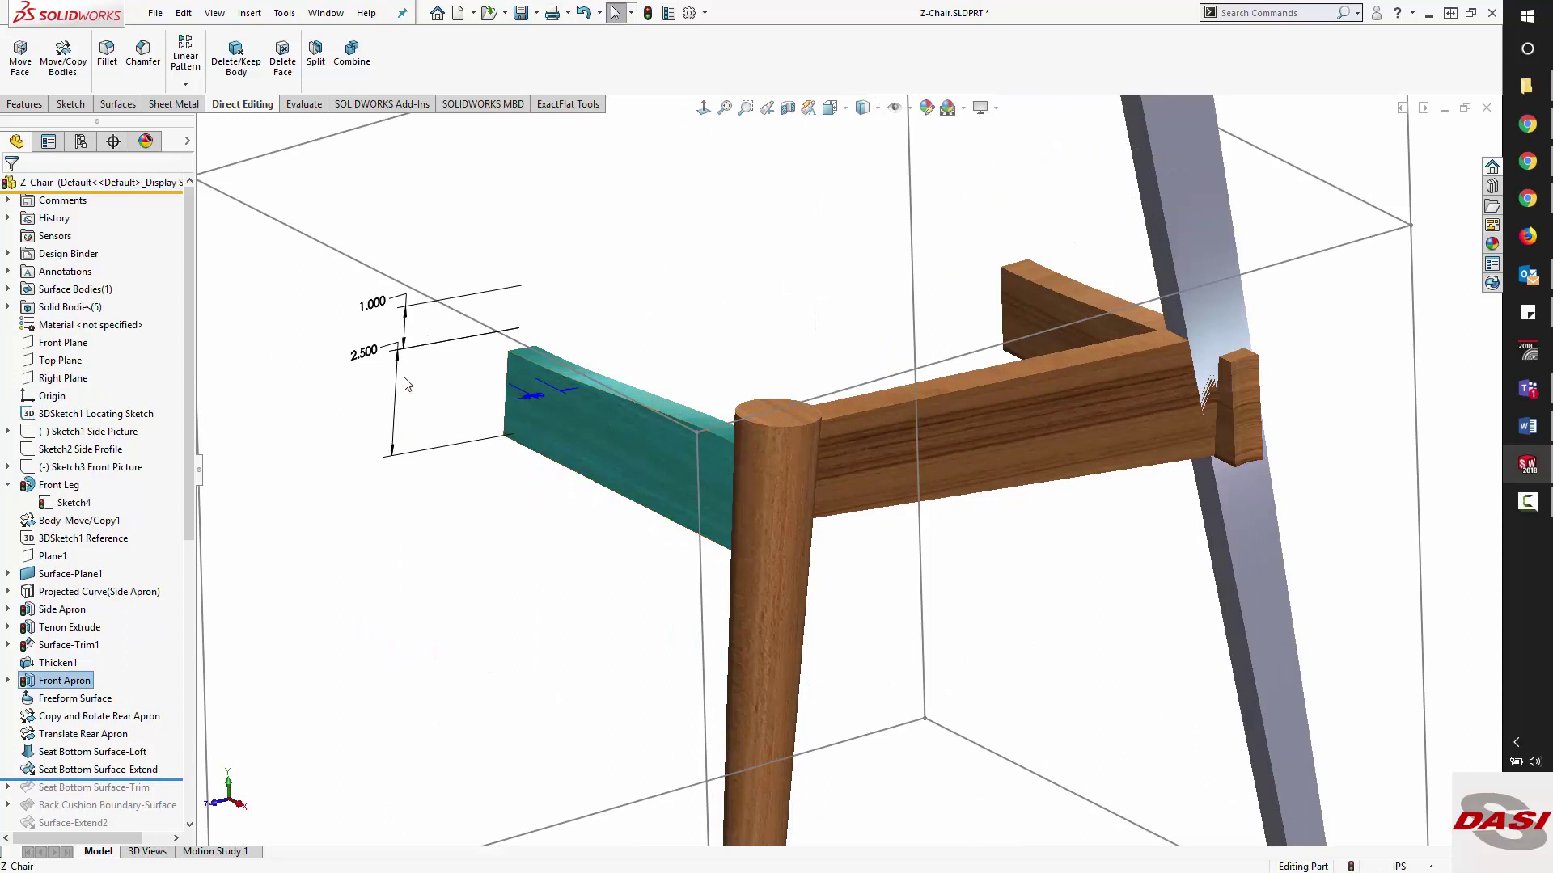
{"action": "double_click", "coordinate": [365, 356]}
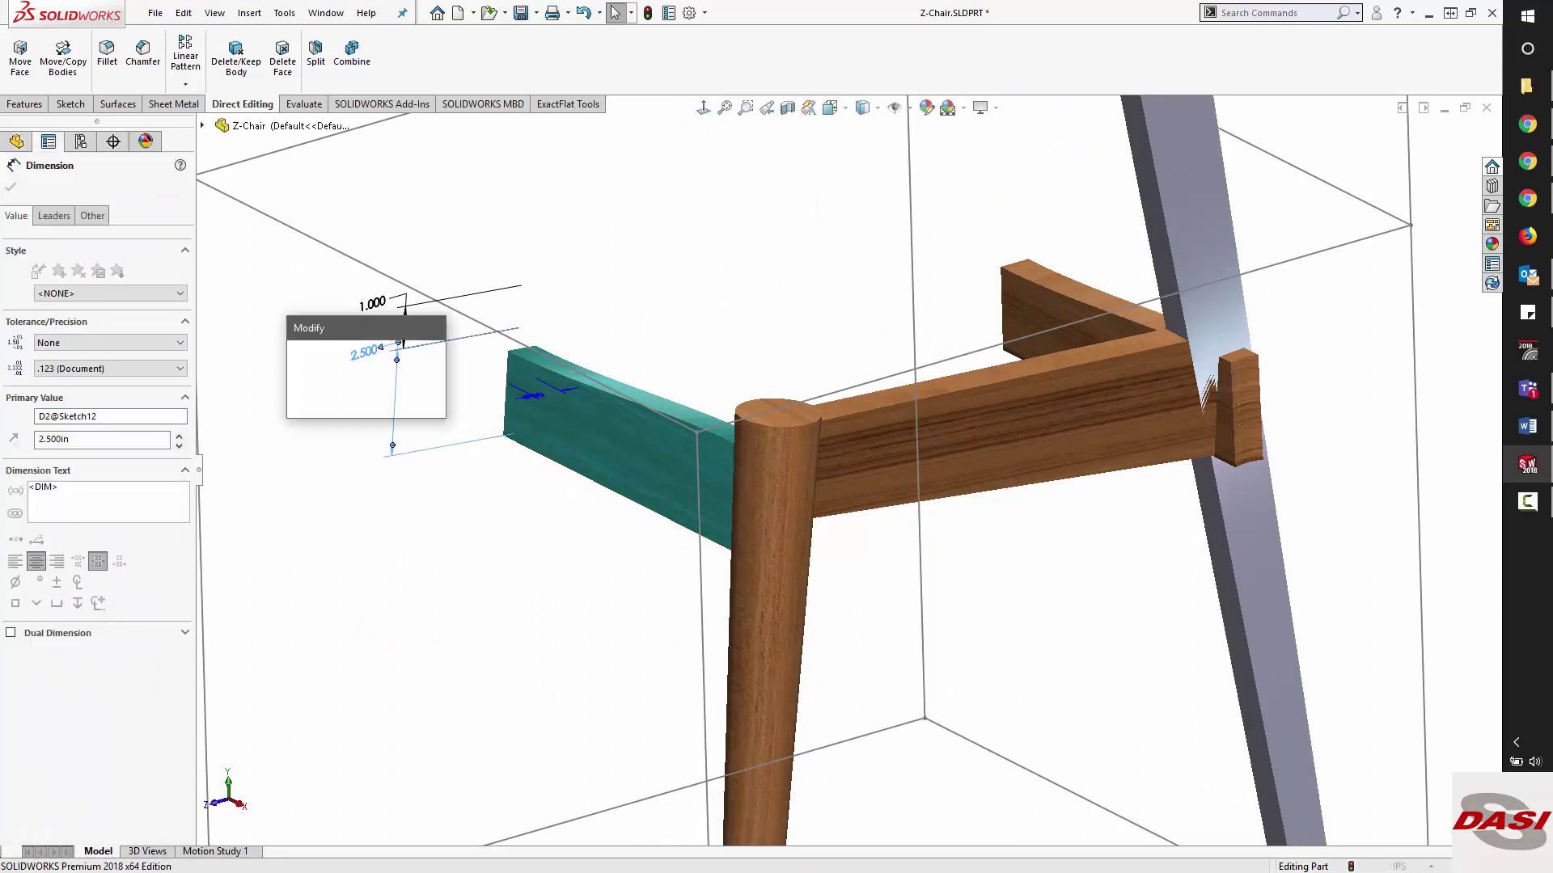
{"action": "type", "text": "4"}
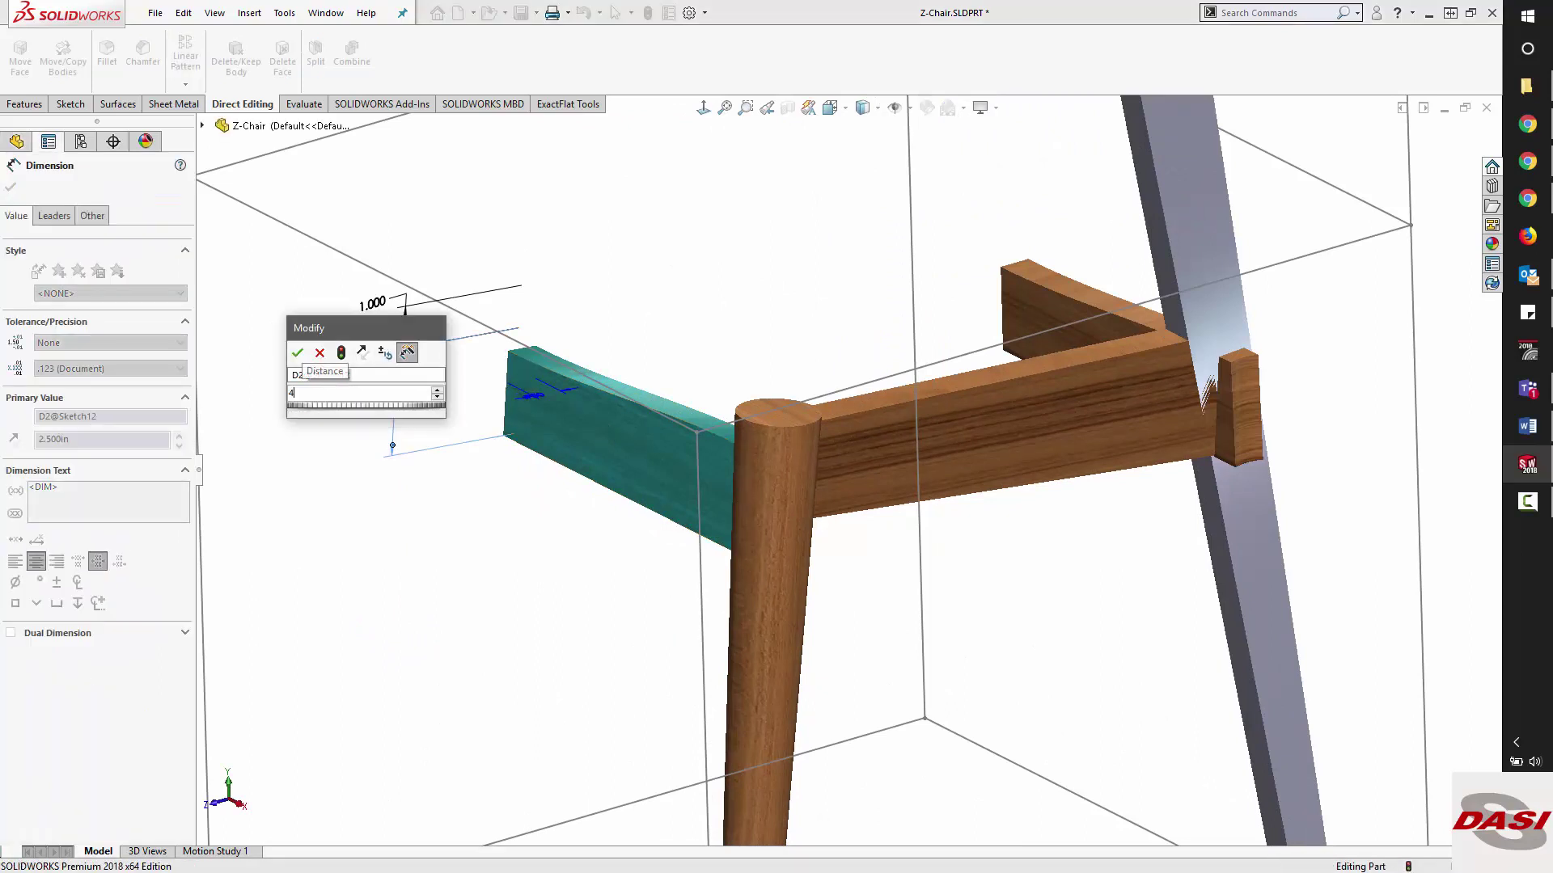
{"action": "key", "text": "Return"}
{"action": "left_click", "coordinate": [541, 324]}
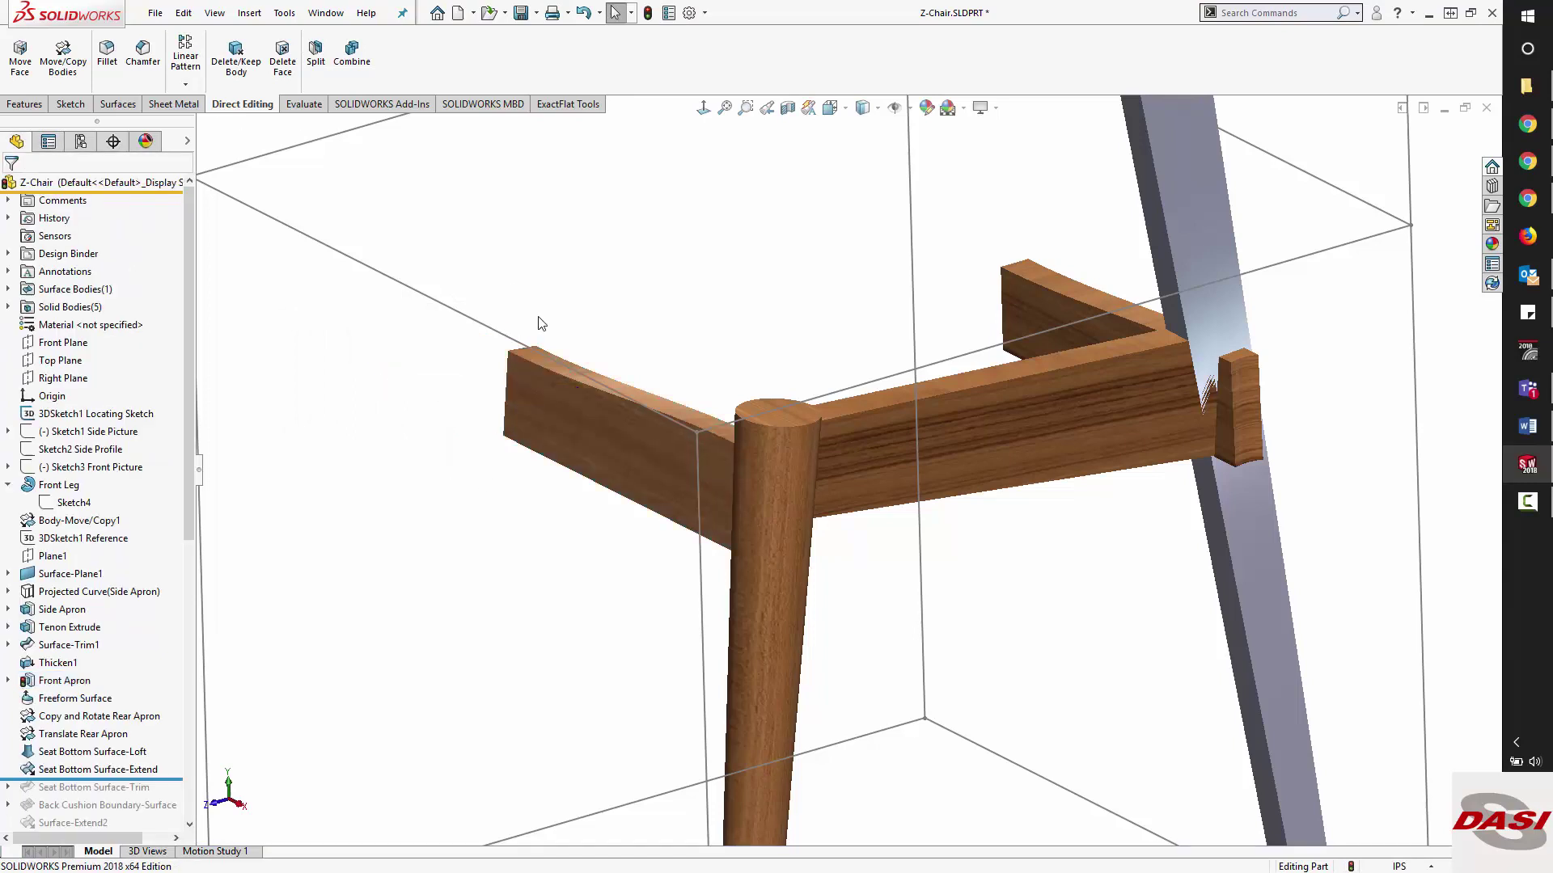
{"action": "left_click", "coordinate": [648, 13]}
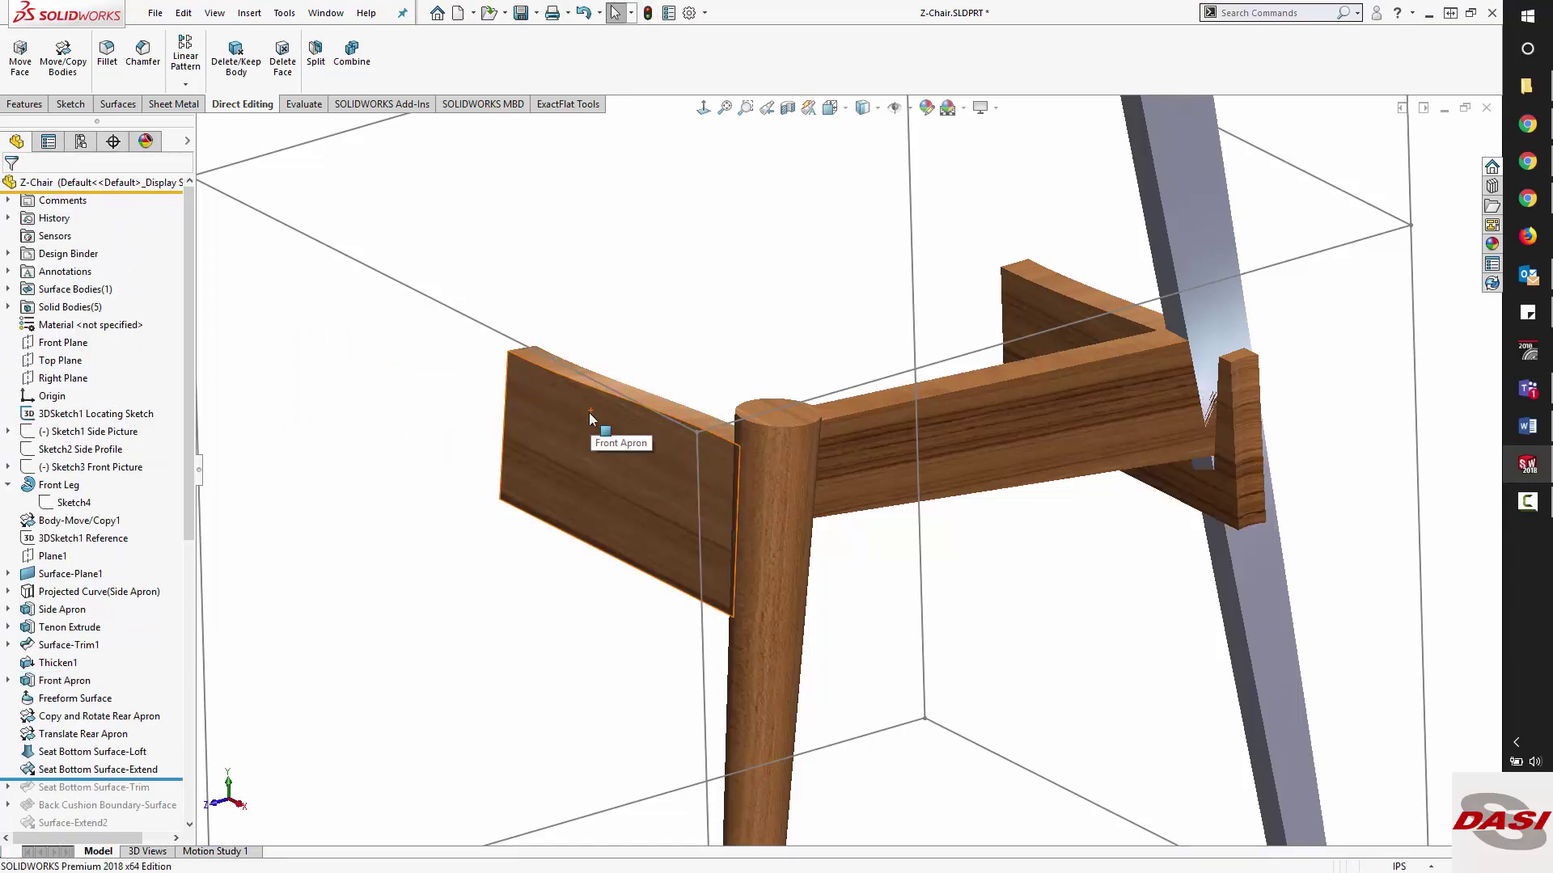
Step: Set the Front Apron's height dimension to 2.5 in
{"action": "left_click", "coordinate": [574, 418]}
{"action": "double_click", "coordinate": [366, 345]}
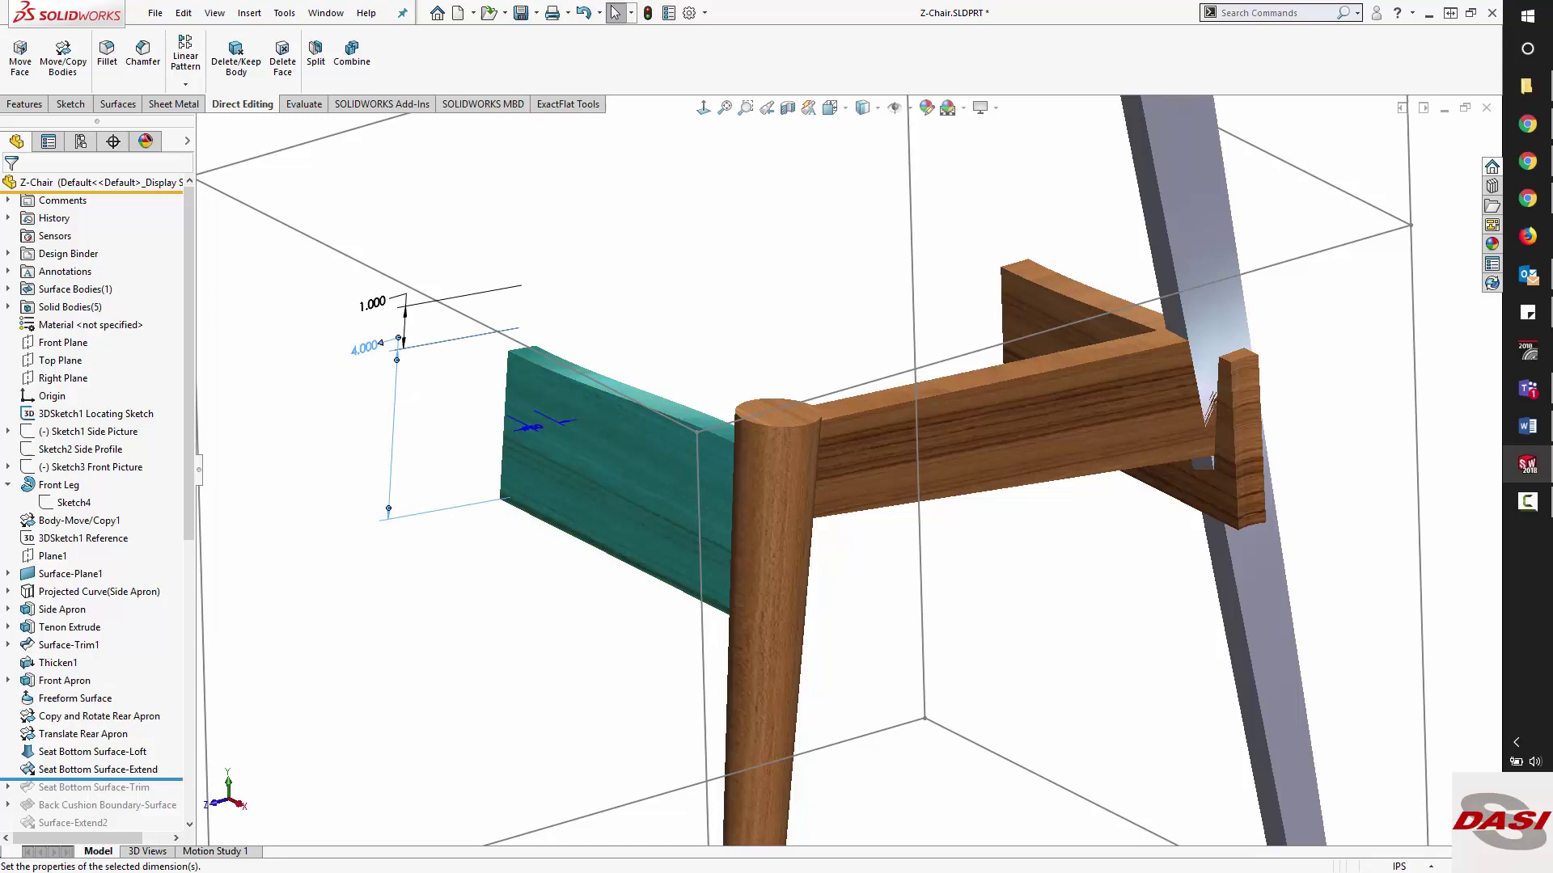
{"action": "type", "text": "2.5"}
{"action": "key", "text": "Return"}
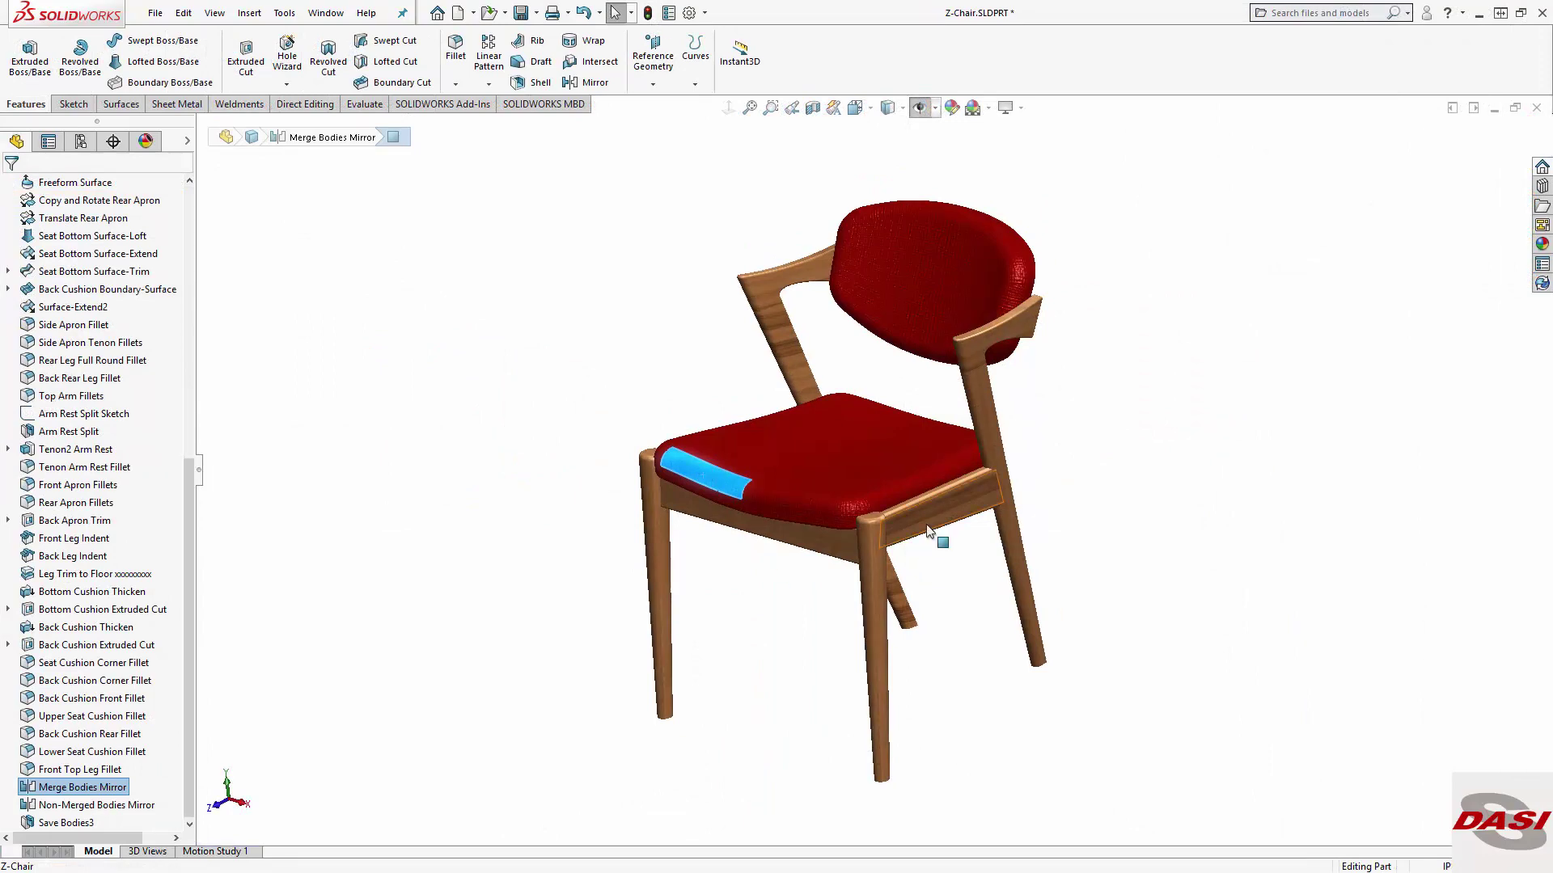
Step: Zoom to the outer face of the chair's side apron and switch to the Side Apron Tenon Fillets part
{"action": "left_click", "coordinate": [939, 522]}
{"action": "left_click", "coordinate": [1038, 483]}
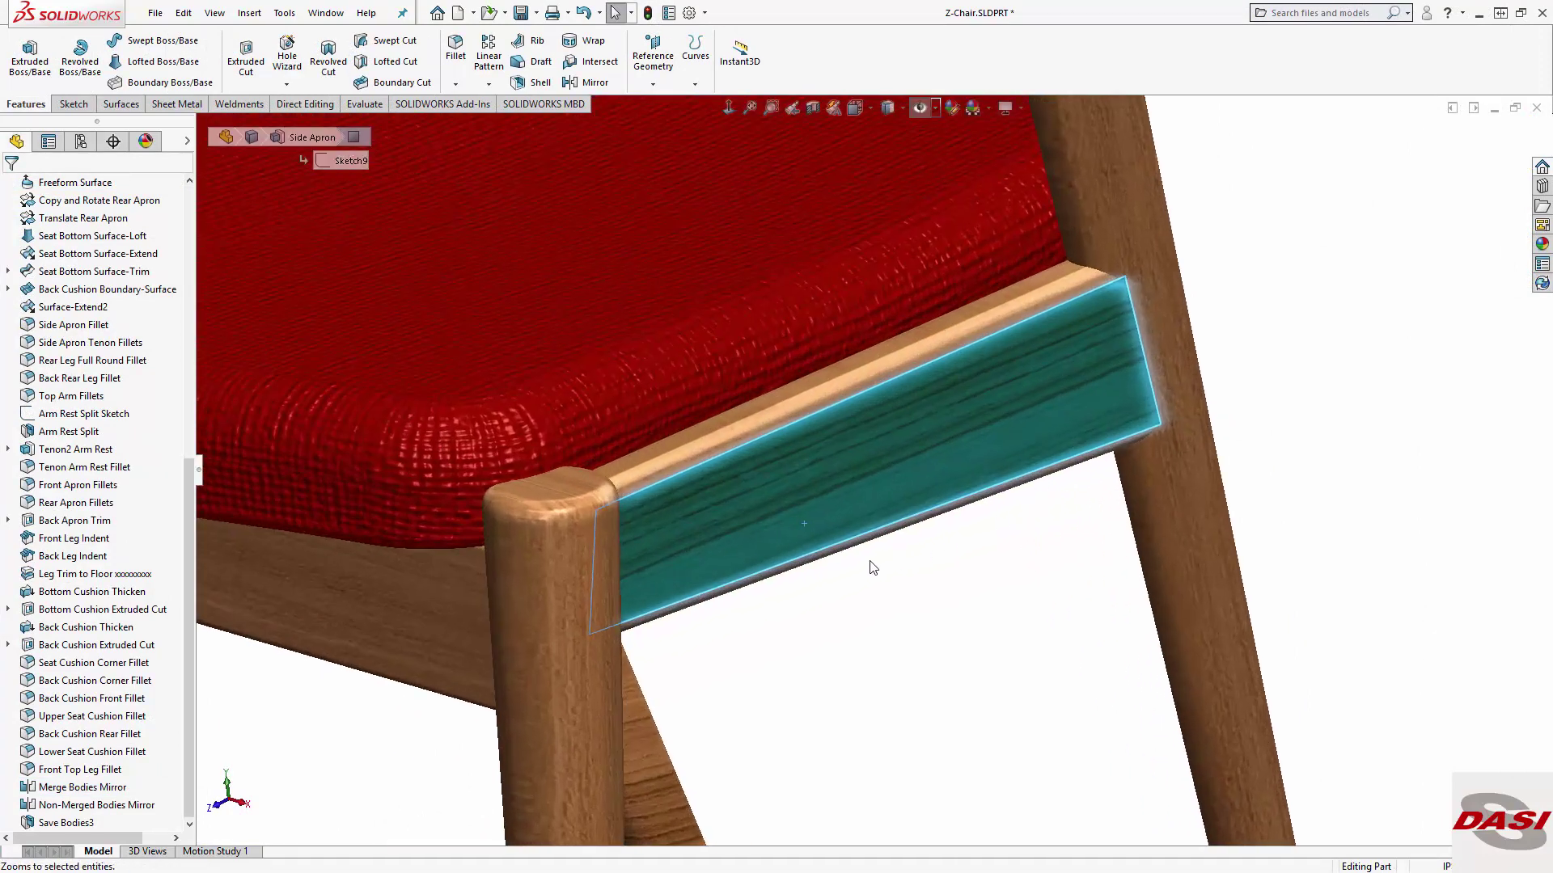
{"action": "key", "text": "ctrl+Tab"}
{"action": "key", "text": "ctrl+q"}
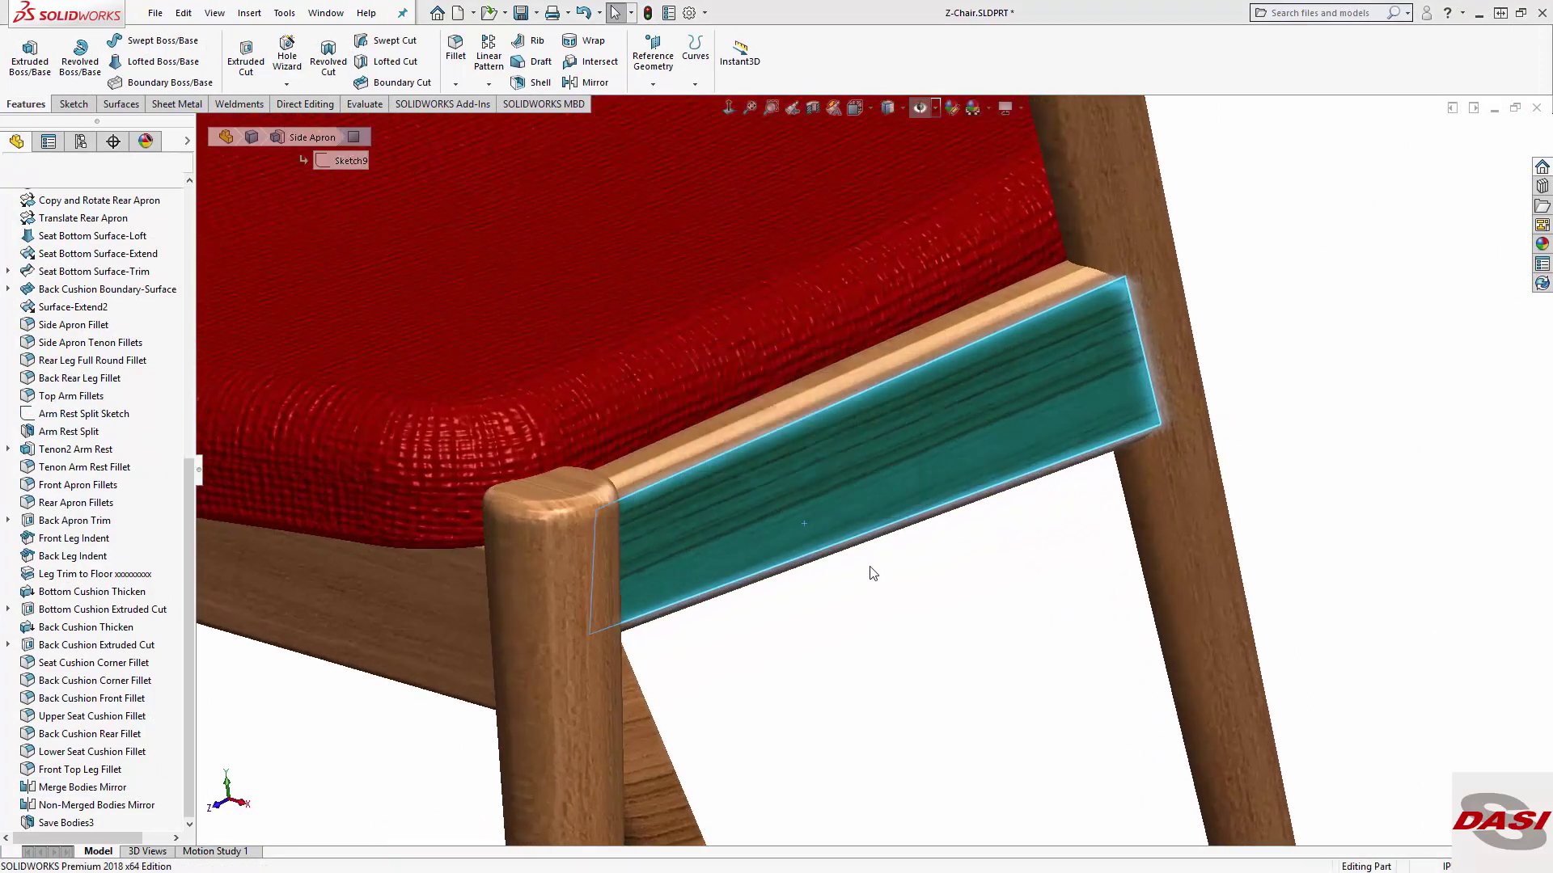
{"action": "key", "text": "ctrl+Tab"}
Step: Create a prismatic plus-and-minus auto dimension scheme using the broad side face, tenon end face and tenon underside as primary, secondary and tertiary datums
{"action": "middle_click_drag", "start_coordinate": [891, 658], "coordinate": [687, 512]}
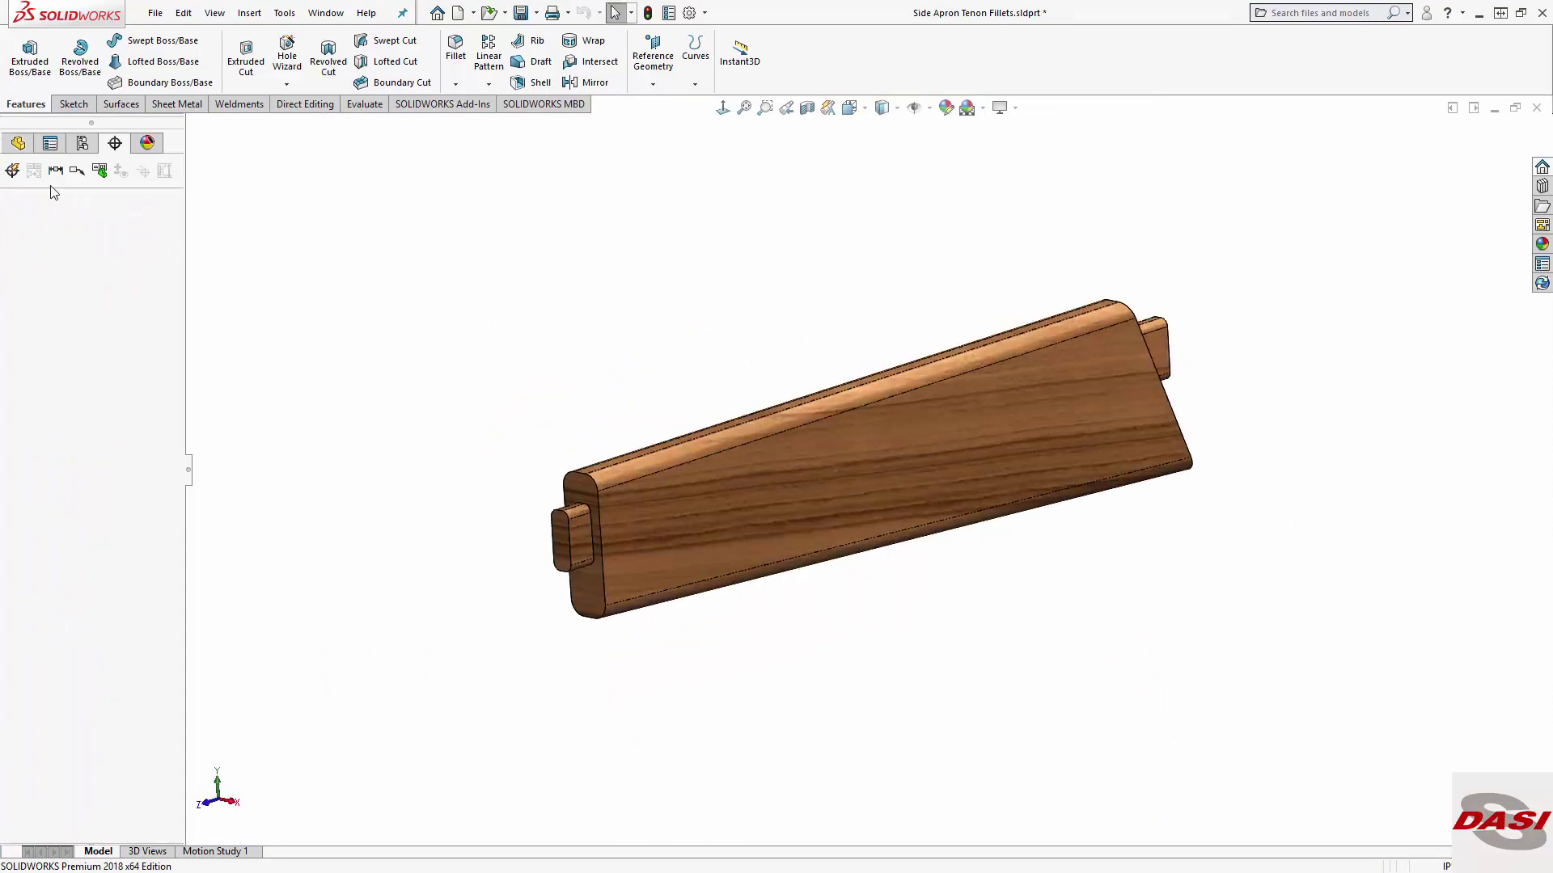
{"action": "middle_click_drag", "start_coordinate": [579, 557], "coordinate": [936, 516]}
{"action": "left_click", "coordinate": [936, 516]}
{"action": "scroll", "coordinate": [962, 522], "scroll_direction": "down", "scroll_amount": 5}
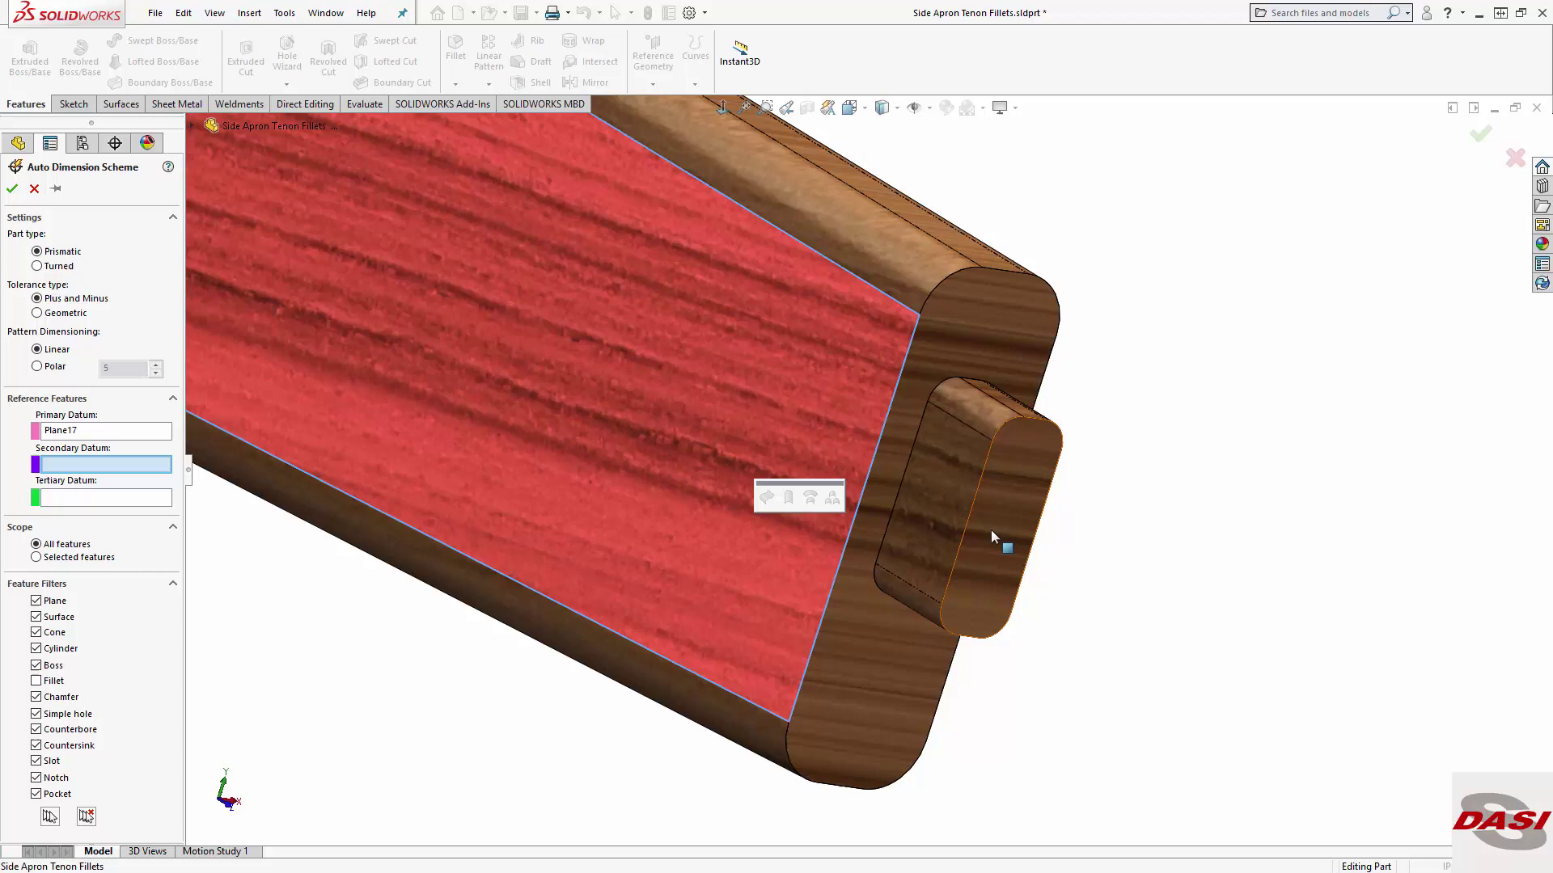
{"action": "left_click", "coordinate": [991, 530]}
{"action": "middle_click_drag", "start_coordinate": [1000, 401], "coordinate": [935, 427]}
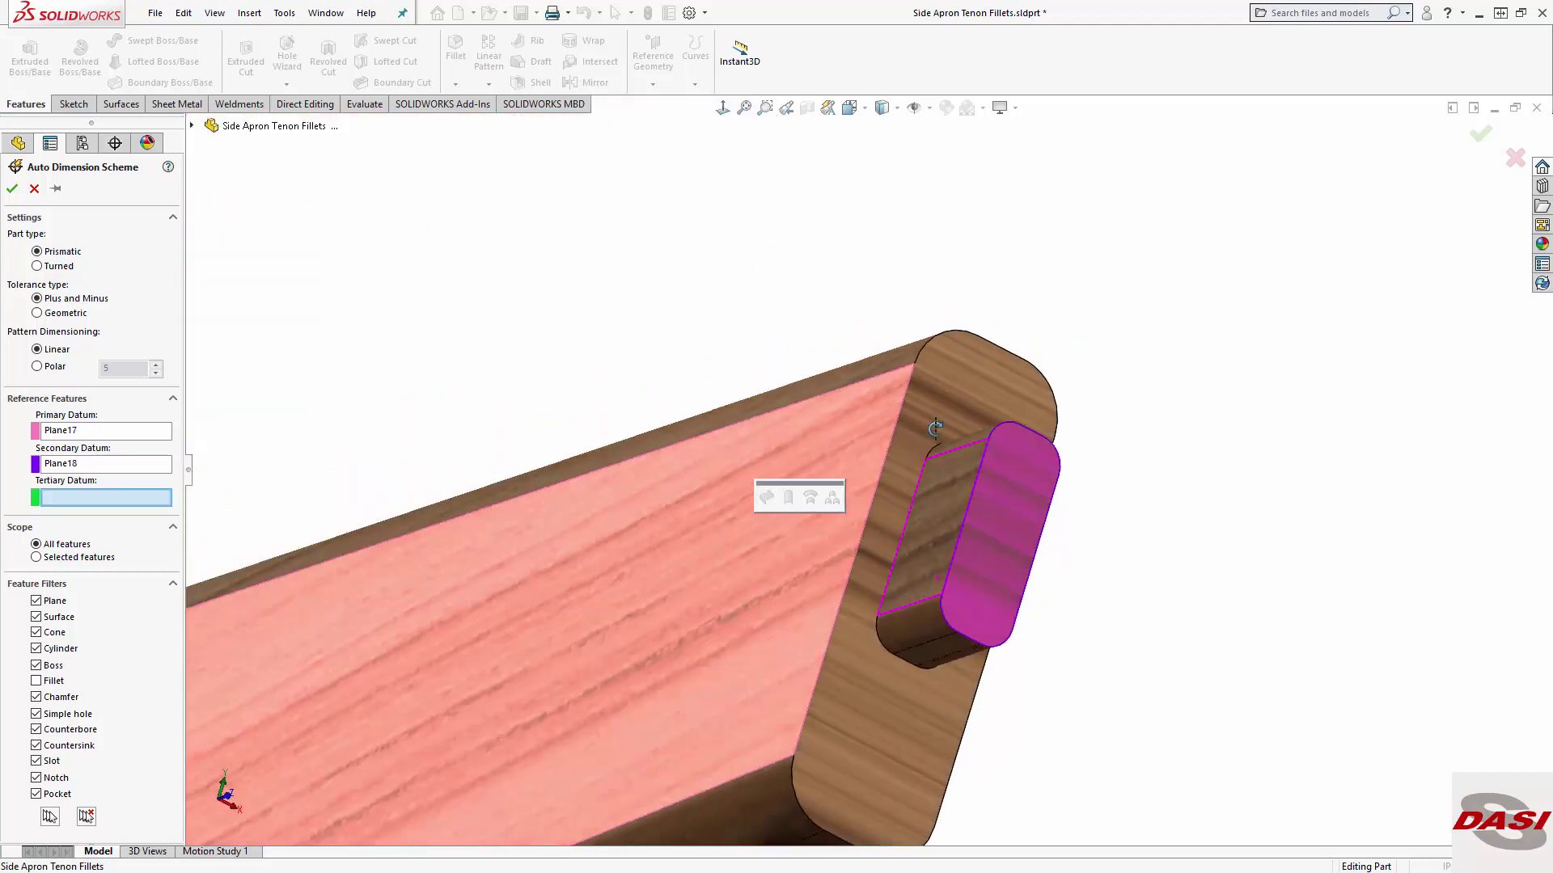
{"action": "left_click", "coordinate": [938, 649]}
{"action": "left_click", "coordinate": [12, 188]}
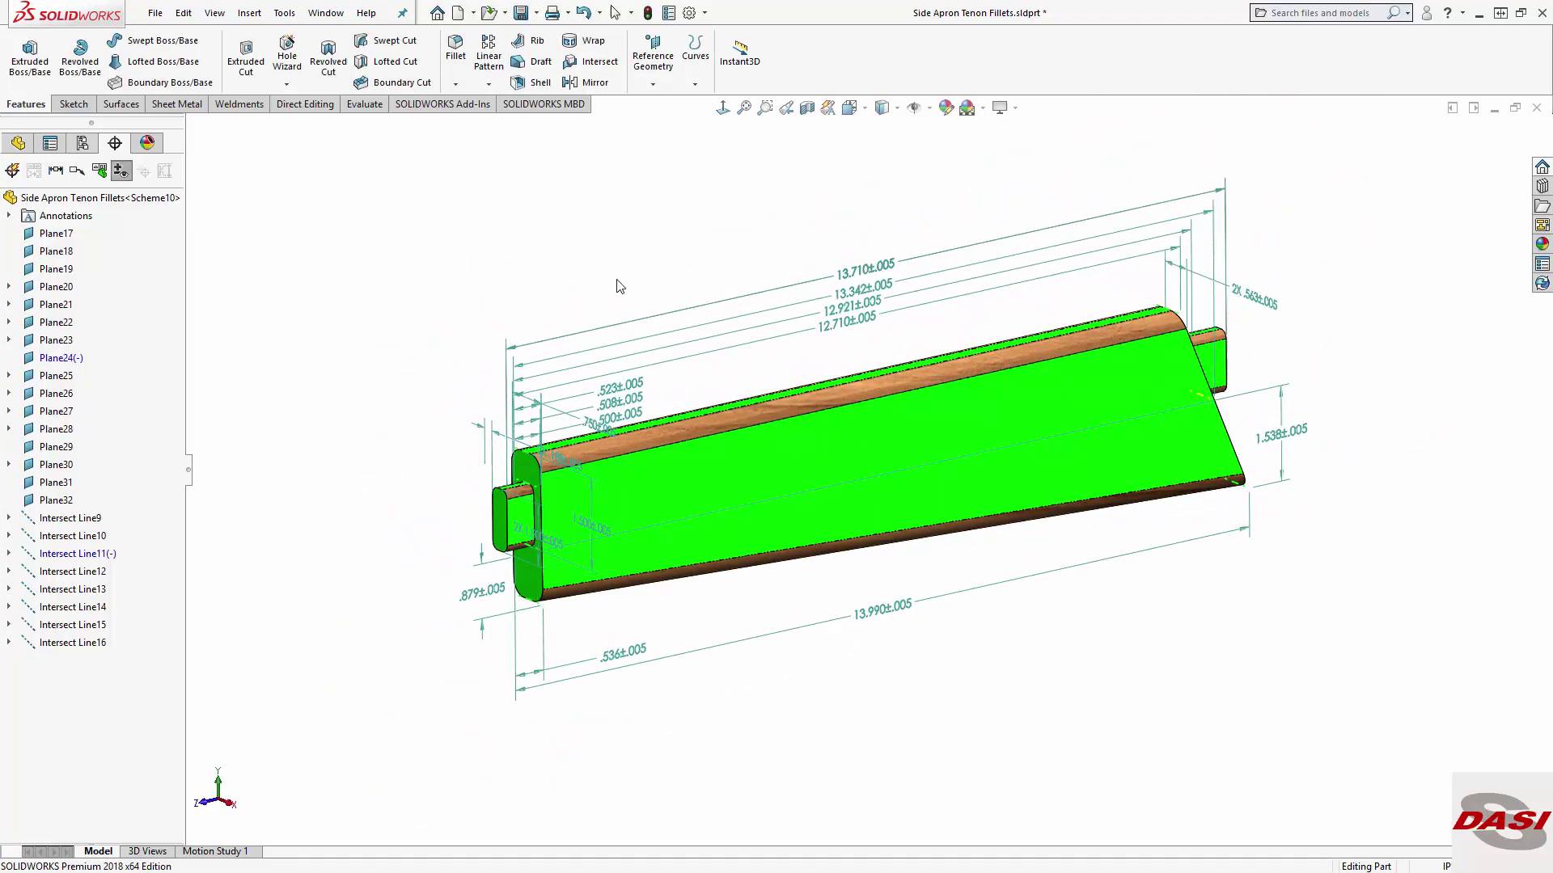
Step: Make a new drawing from the side apron part using the B-Size - Inch template
{"action": "left_click", "coordinate": [156, 14]}
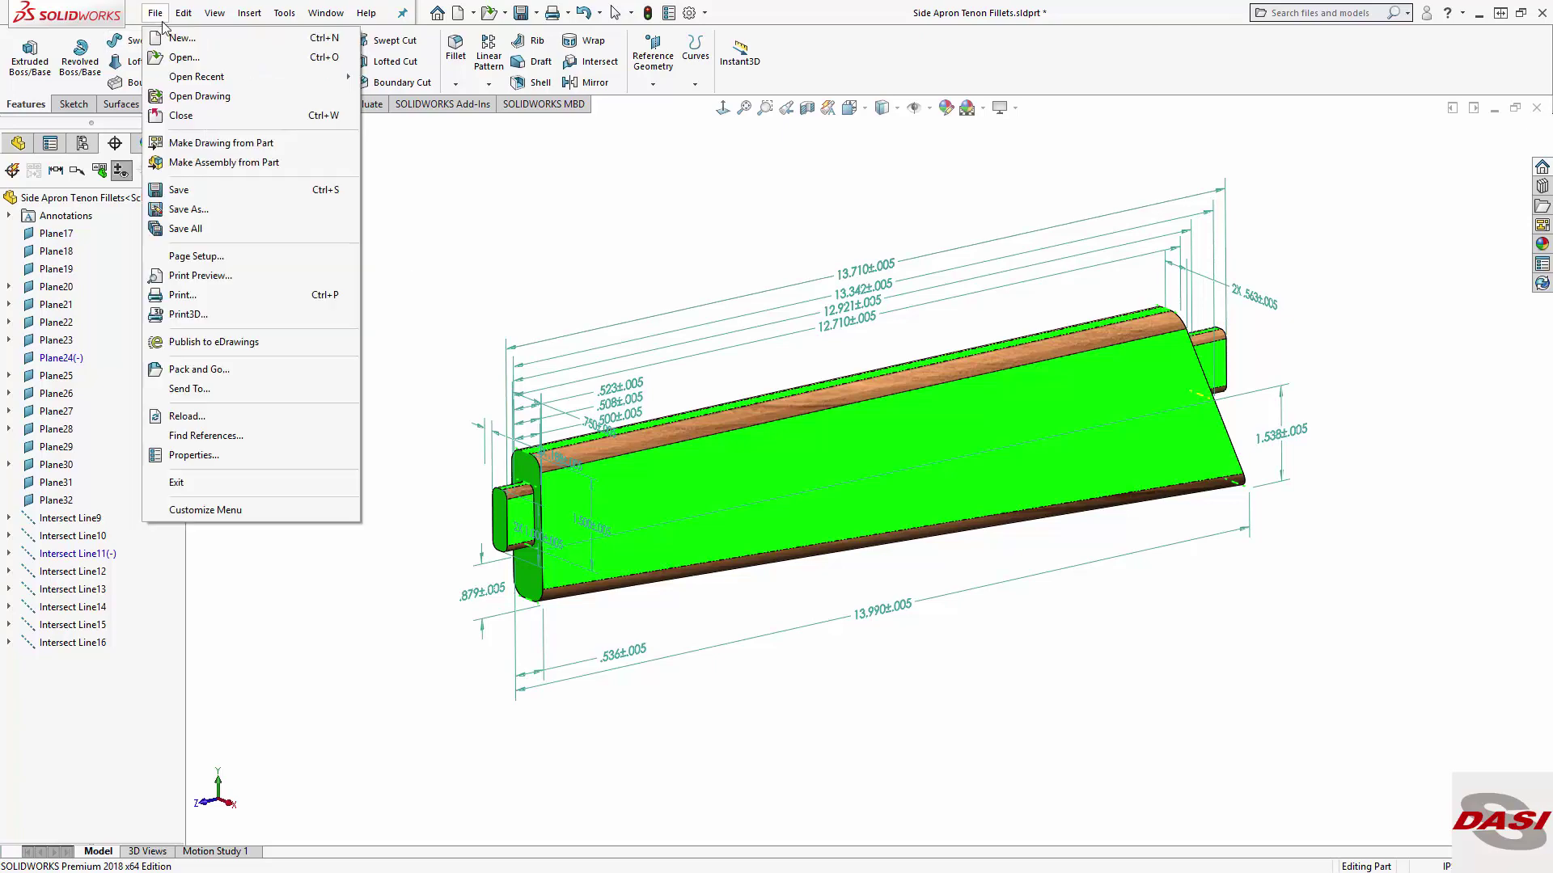
{"action": "left_click", "coordinate": [202, 142]}
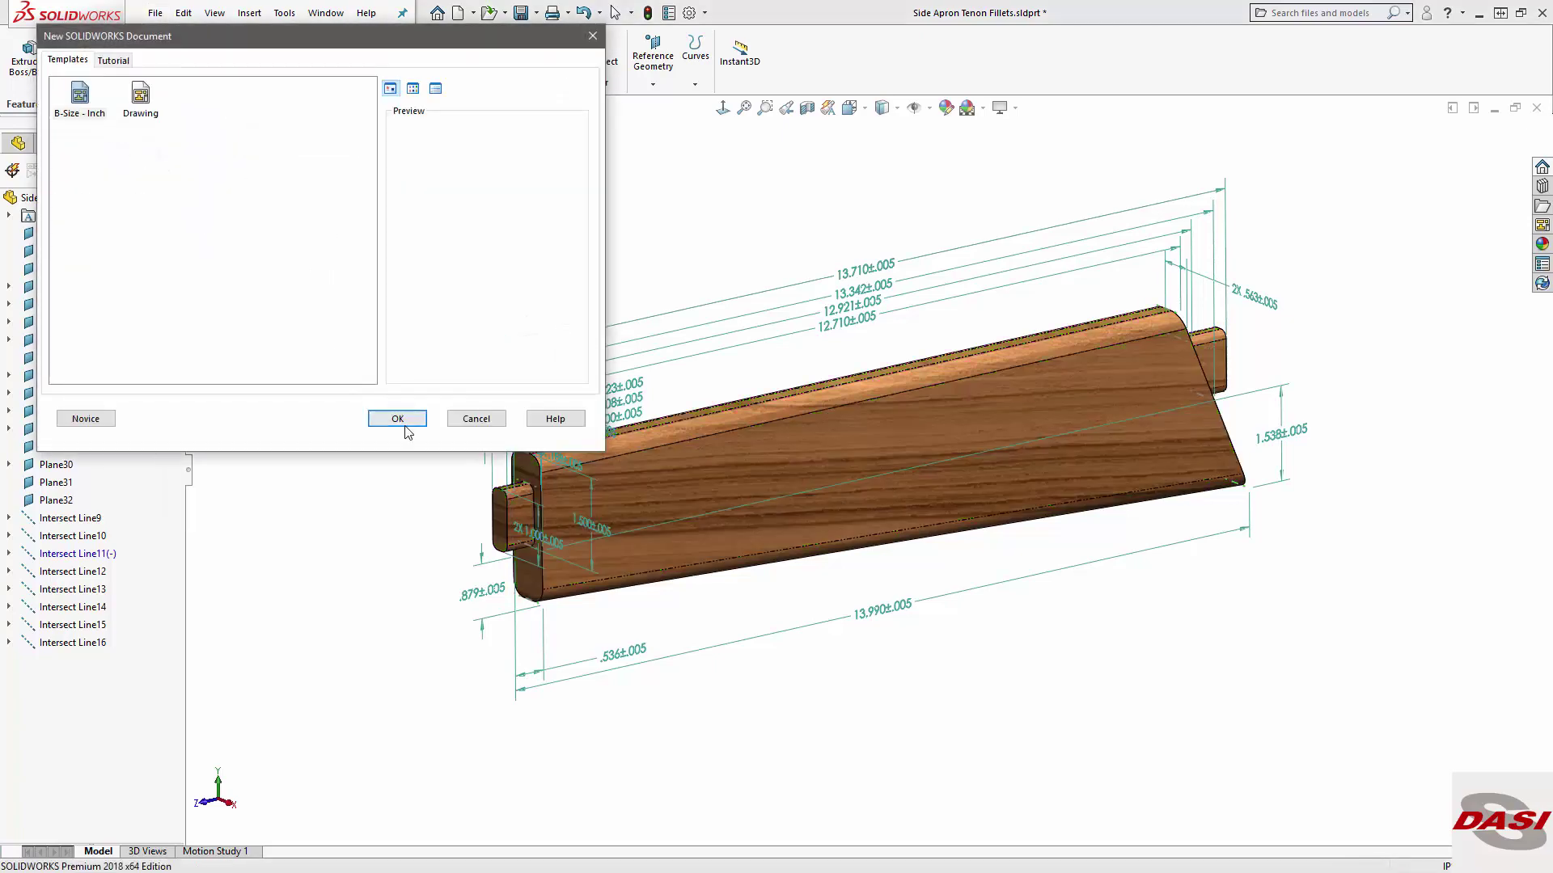
{"action": "left_click", "coordinate": [398, 420]}
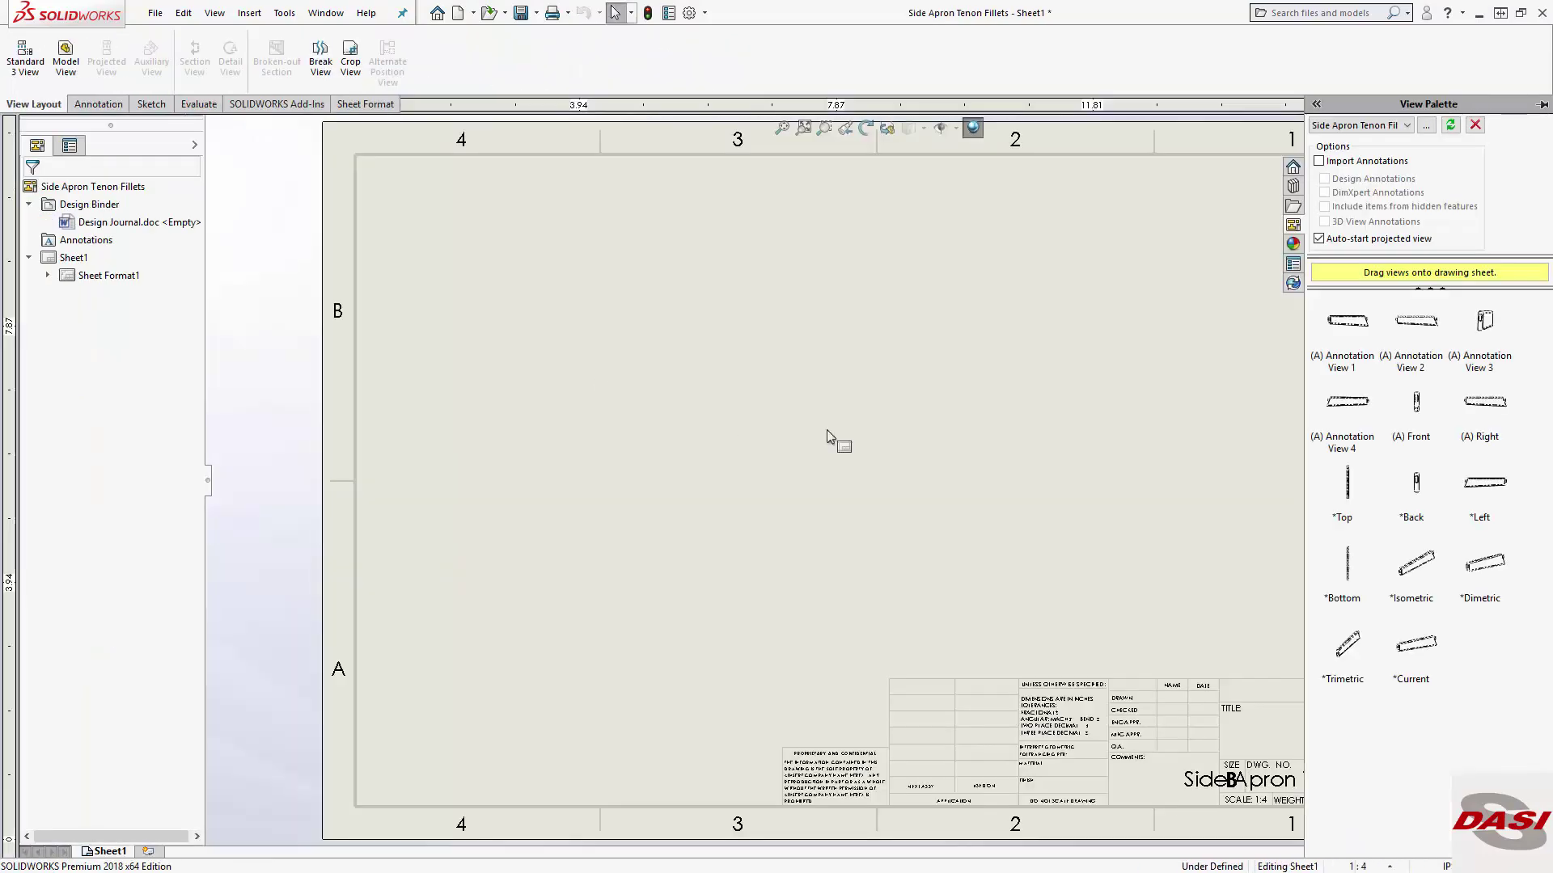
Step: Place the apron's Right view mid-sheet, with a projected end view beside it and a projected isometric view above
{"action": "mouse_move", "coordinate": [1500, 413]}
{"action": "left_mouse_down"}
{"action": "mouse_move", "coordinate": [795, 502]}
{"action": "mouse_move", "coordinate": [809, 495]}
{"action": "left_mouse_up"}
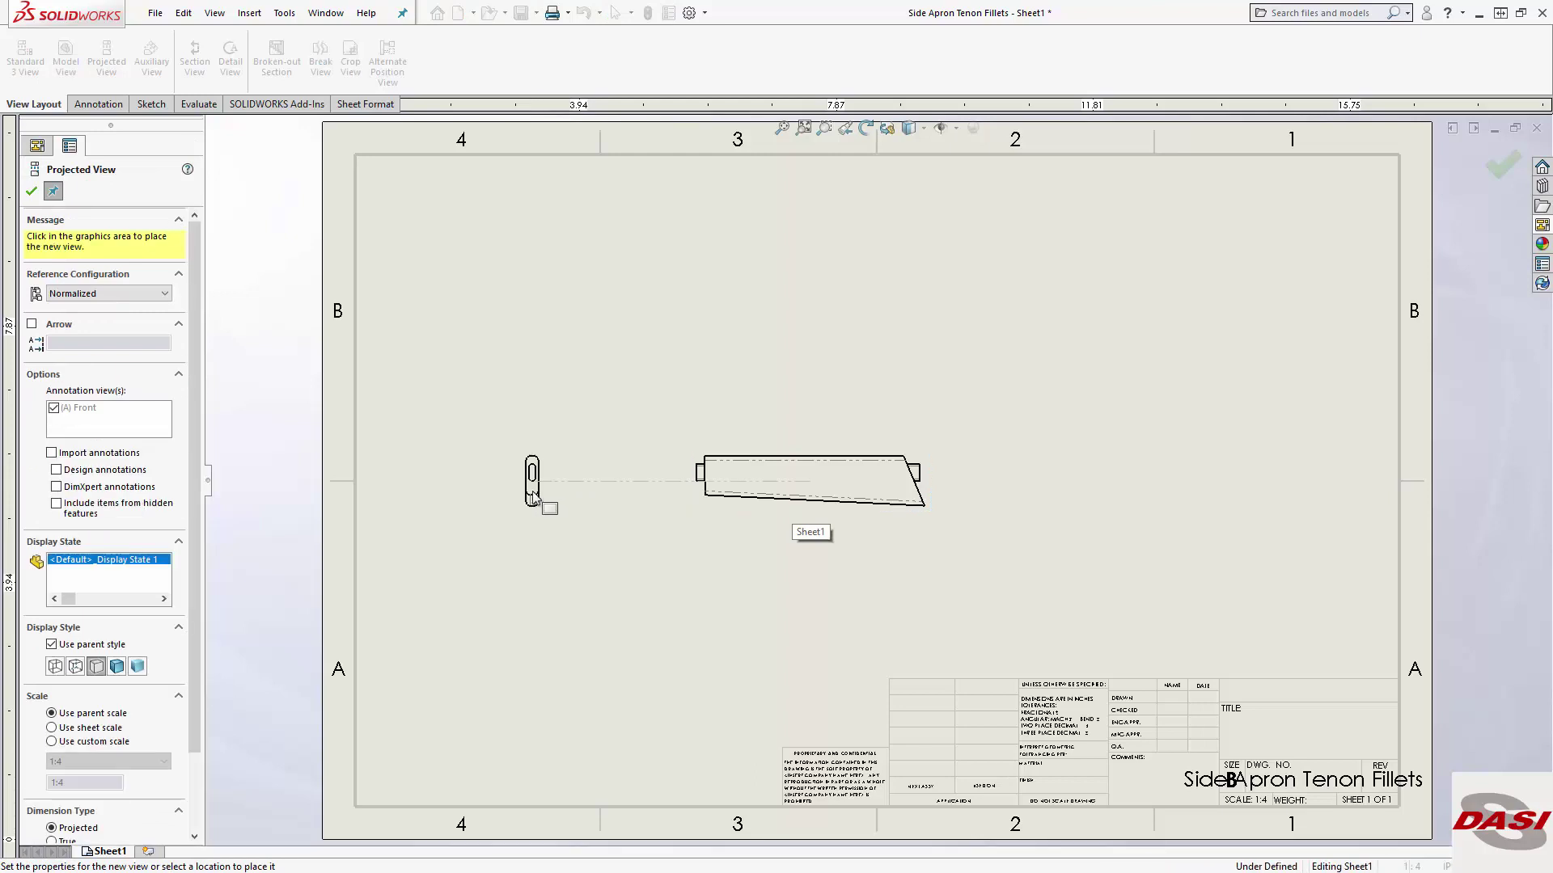
{"action": "left_click", "coordinate": [532, 491]}
{"action": "left_click", "coordinate": [1007, 370]}
{"action": "key", "text": "Escape"}
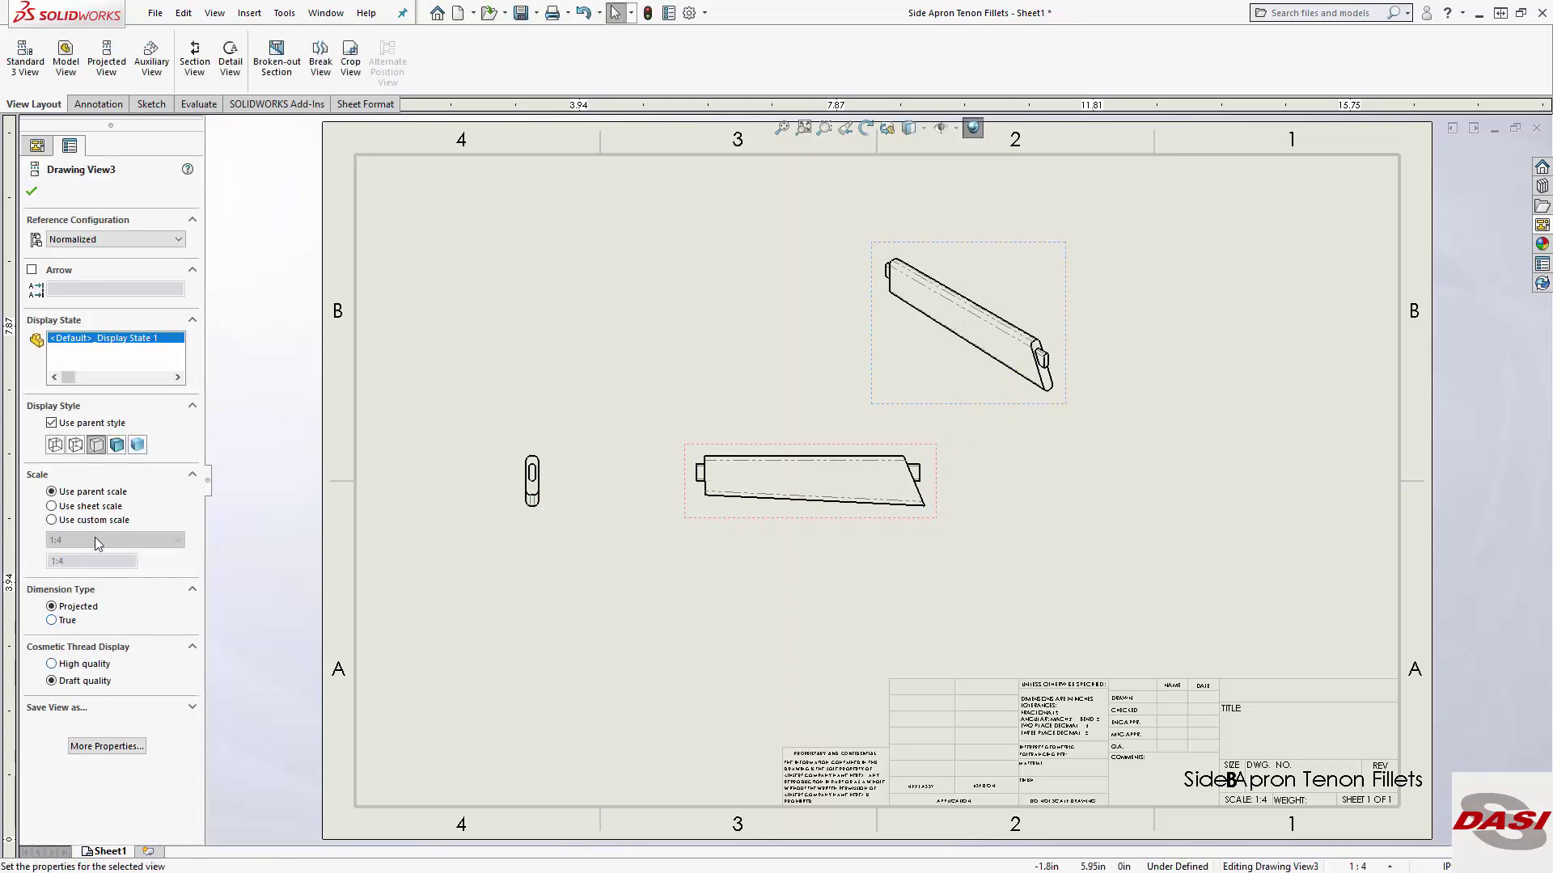
Step: Set the isometric view's custom scale to 1:2, move it toward the sheet's upper corner and display it shaded with edges
{"action": "left_click", "coordinate": [110, 540]}
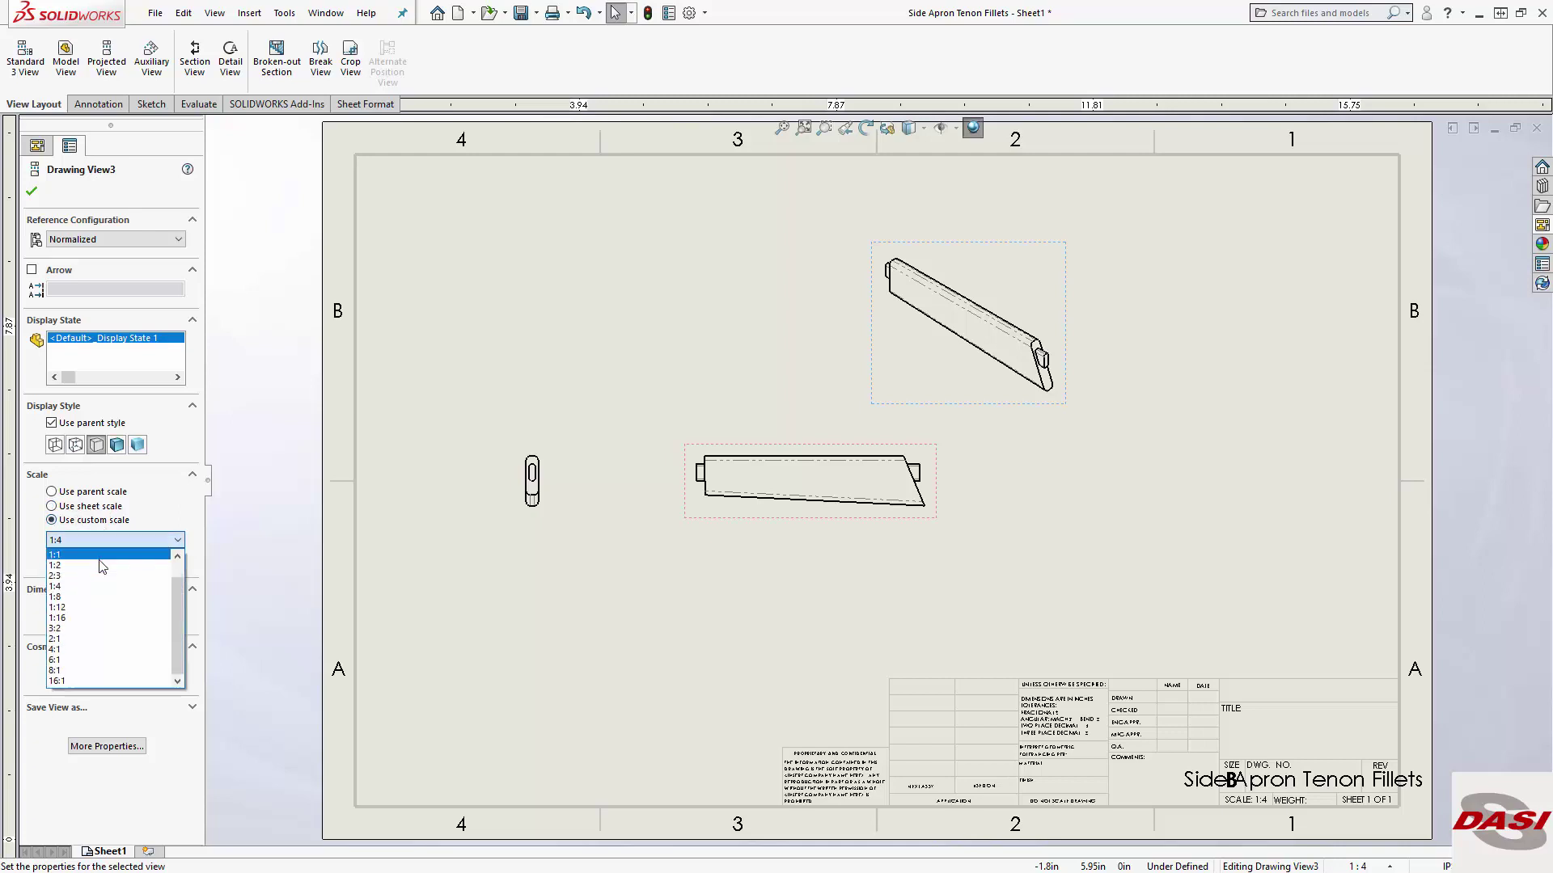
{"action": "left_click", "coordinate": [105, 566]}
{"action": "left_click", "coordinate": [1142, 526]}
{"action": "left_click_drag", "start_coordinate": [1080, 477], "coordinate": [1275, 517]}
{"action": "left_click", "coordinate": [914, 146]}
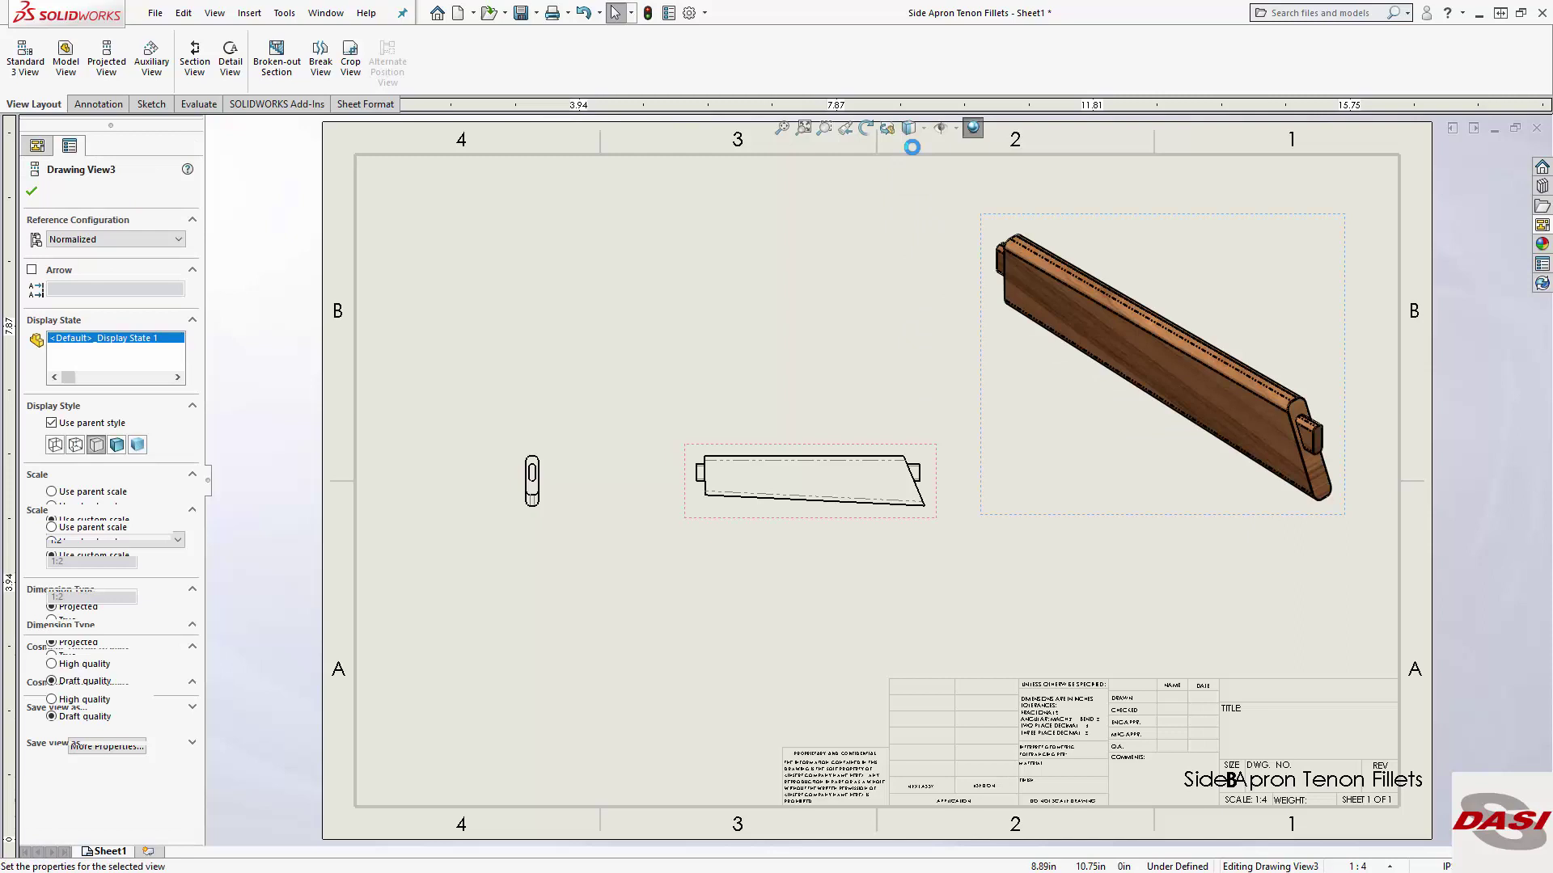
Step: Import the DimXpert annotations into the apron's long side view and its end view
{"action": "left_click", "coordinate": [624, 421]}
{"action": "left_click", "coordinate": [449, 508]}
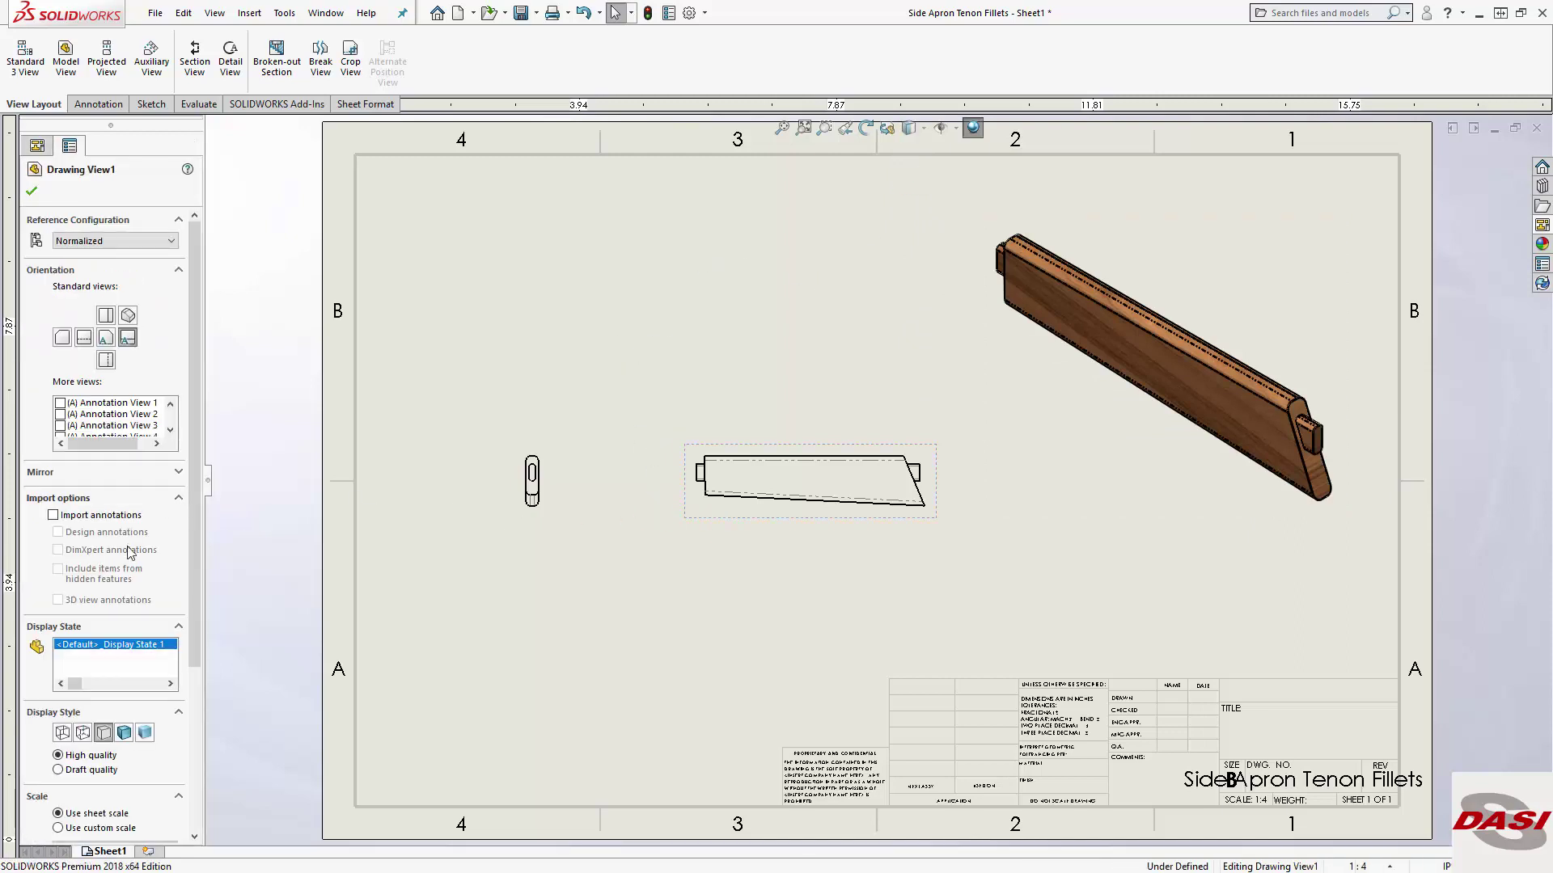
{"action": "left_click", "coordinate": [90, 550]}
{"action": "left_click", "coordinate": [662, 590]}
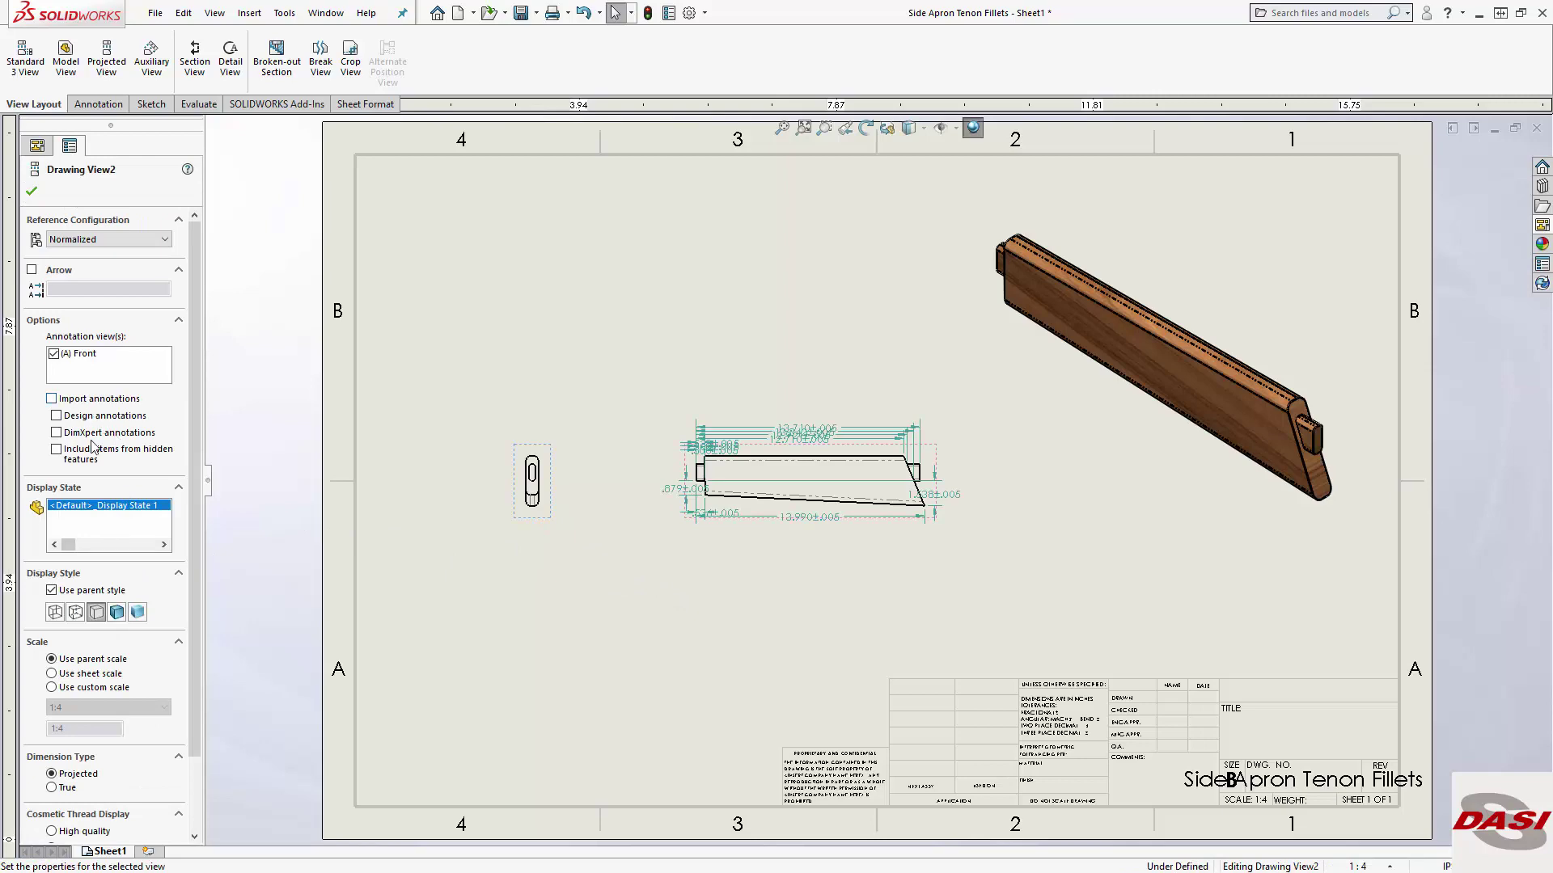
{"action": "left_click", "coordinate": [416, 495]}
Step: Space out the overlapping 13.710, 12.921 and 13.342 length dimensions above the long side view
{"action": "scroll", "coordinate": [451, 466], "scroll_direction": "down", "scroll_amount": 2}
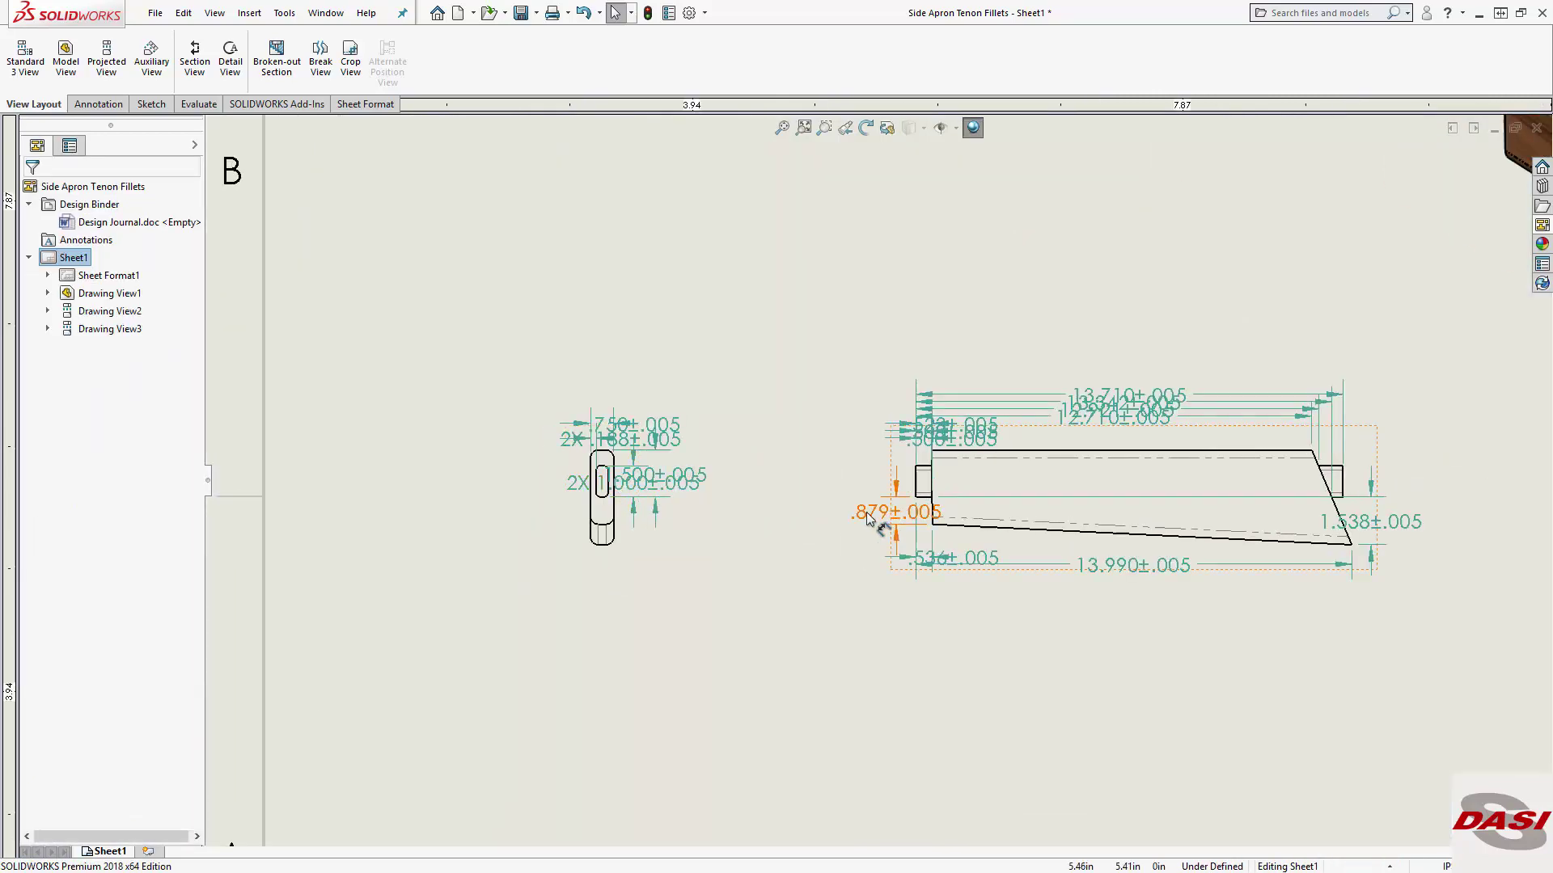
{"action": "scroll", "coordinate": [808, 522], "scroll_direction": "down", "scroll_amount": 5}
{"action": "left_click", "coordinate": [829, 241]}
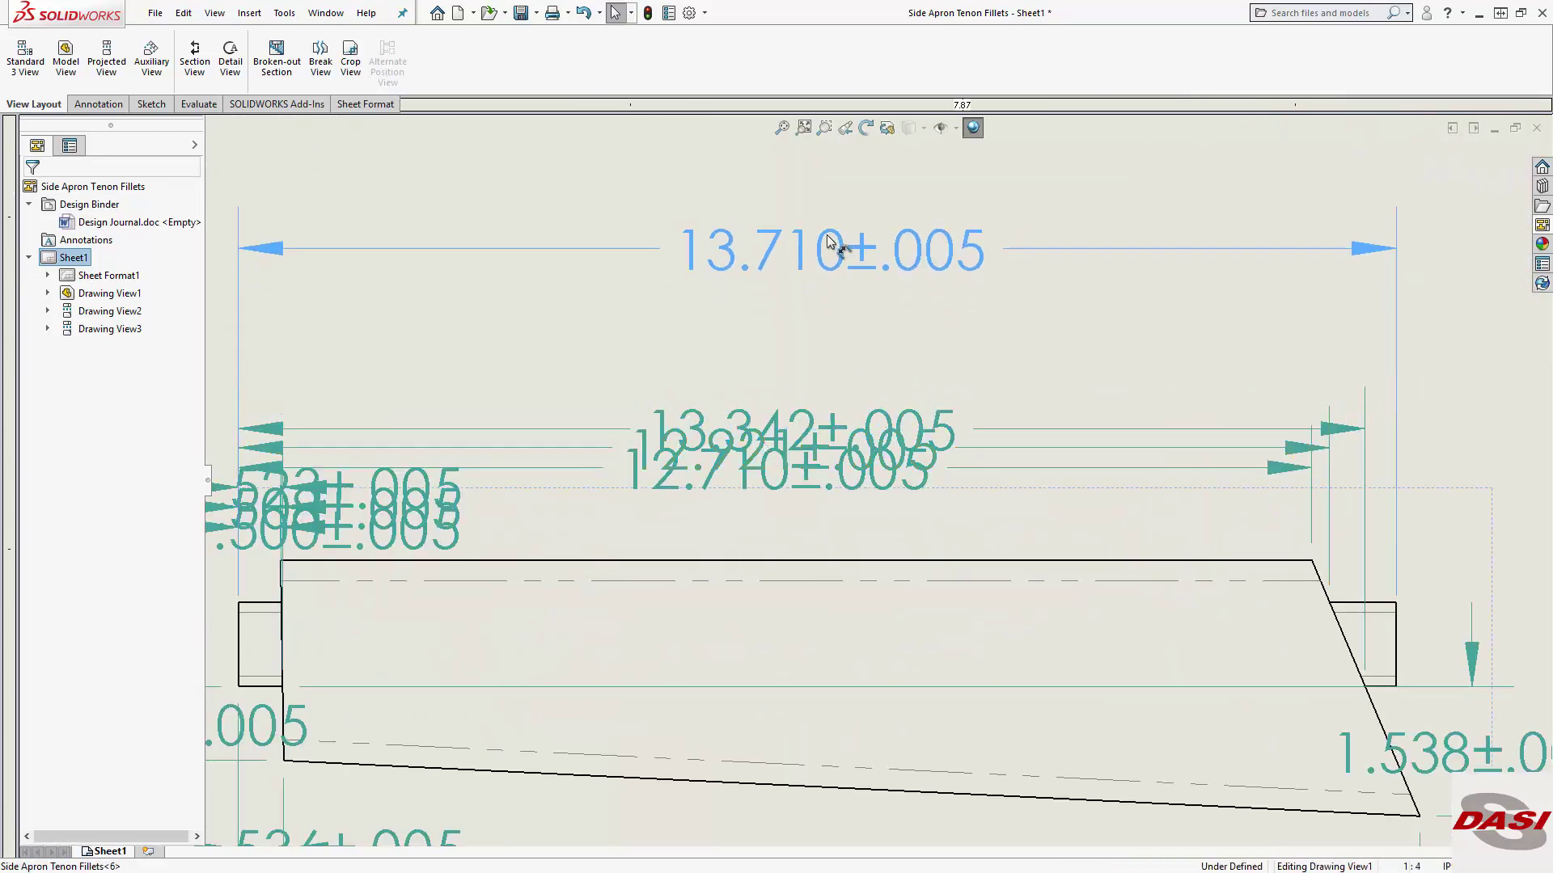
{"action": "left_click_drag", "start_coordinate": [827, 235], "coordinate": [847, 220]}
{"action": "left_click_drag", "start_coordinate": [785, 437], "coordinate": [792, 326]}
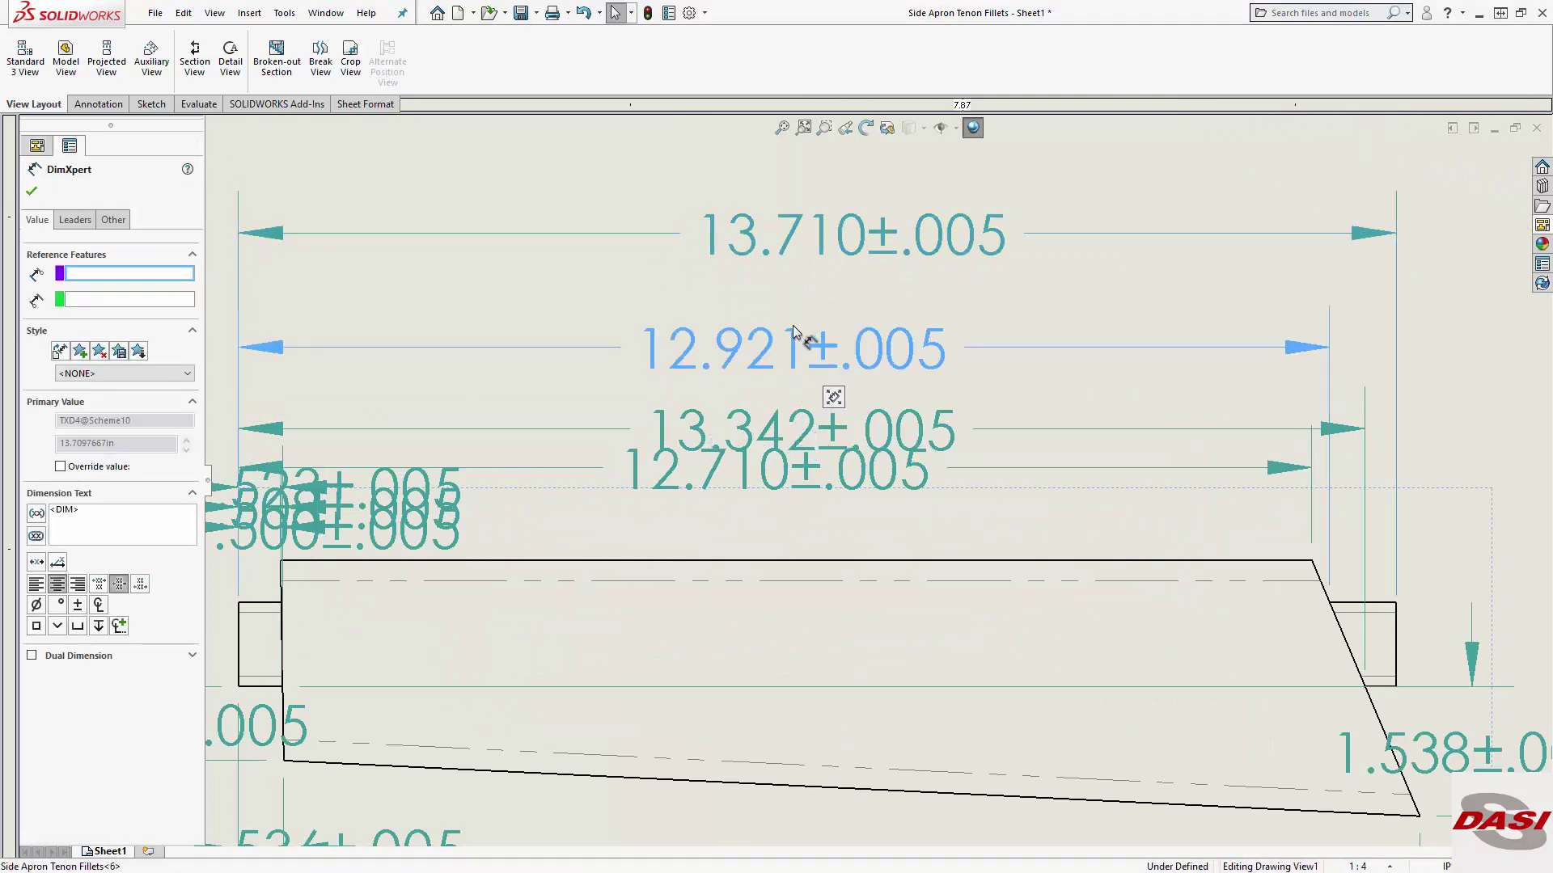
{"action": "left_click_drag", "start_coordinate": [809, 429], "coordinate": [809, 285]}
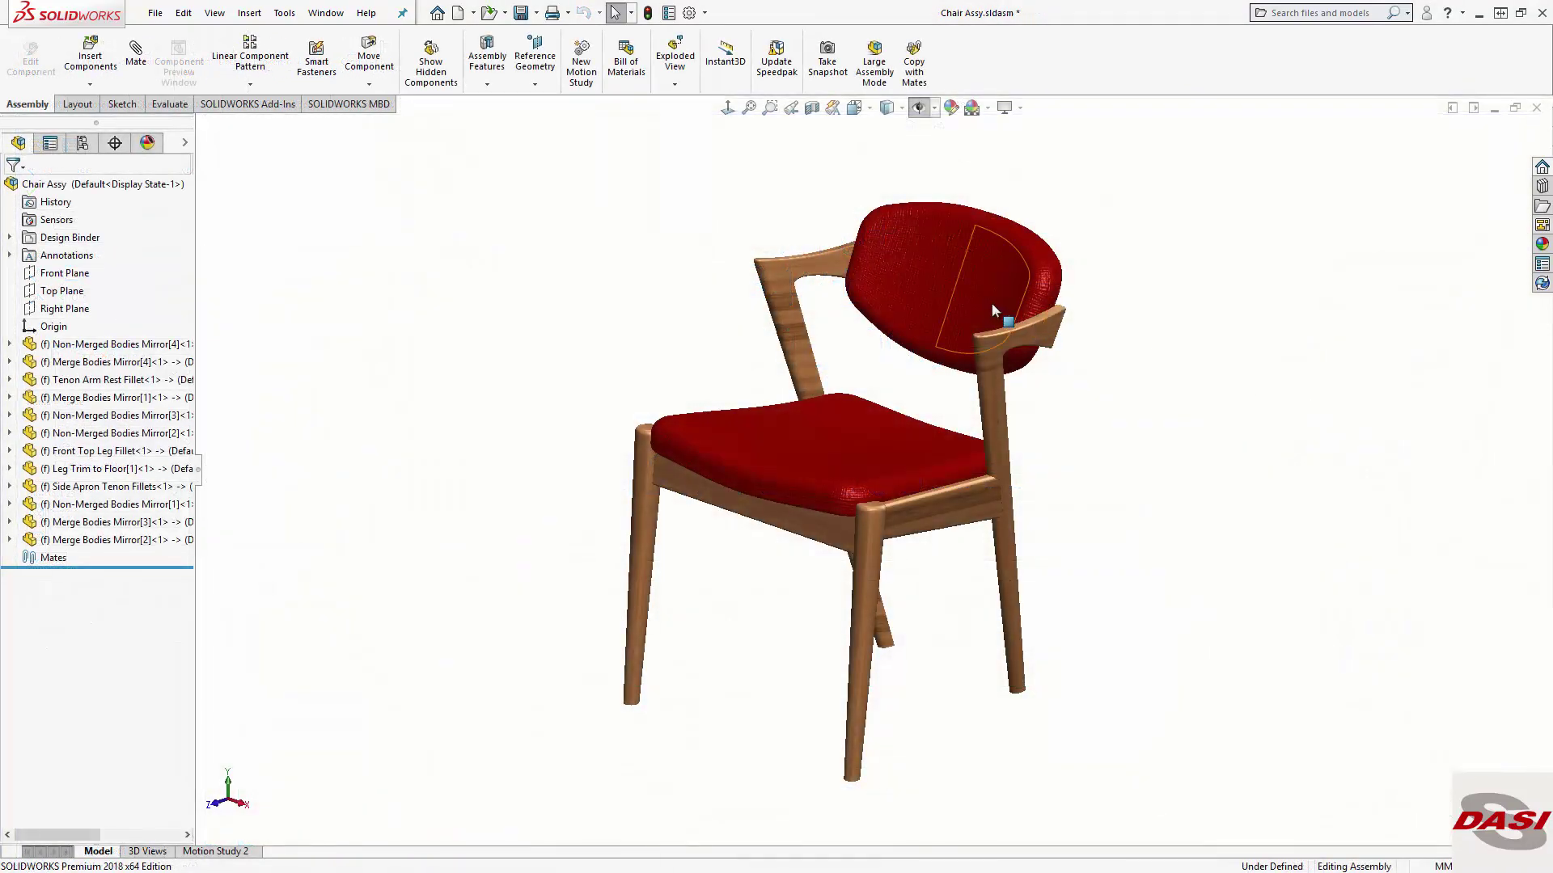
Step: Zoom to the back cushion in the Chair Assy assembly and isolate that component
{"action": "left_click", "coordinate": [992, 302]}
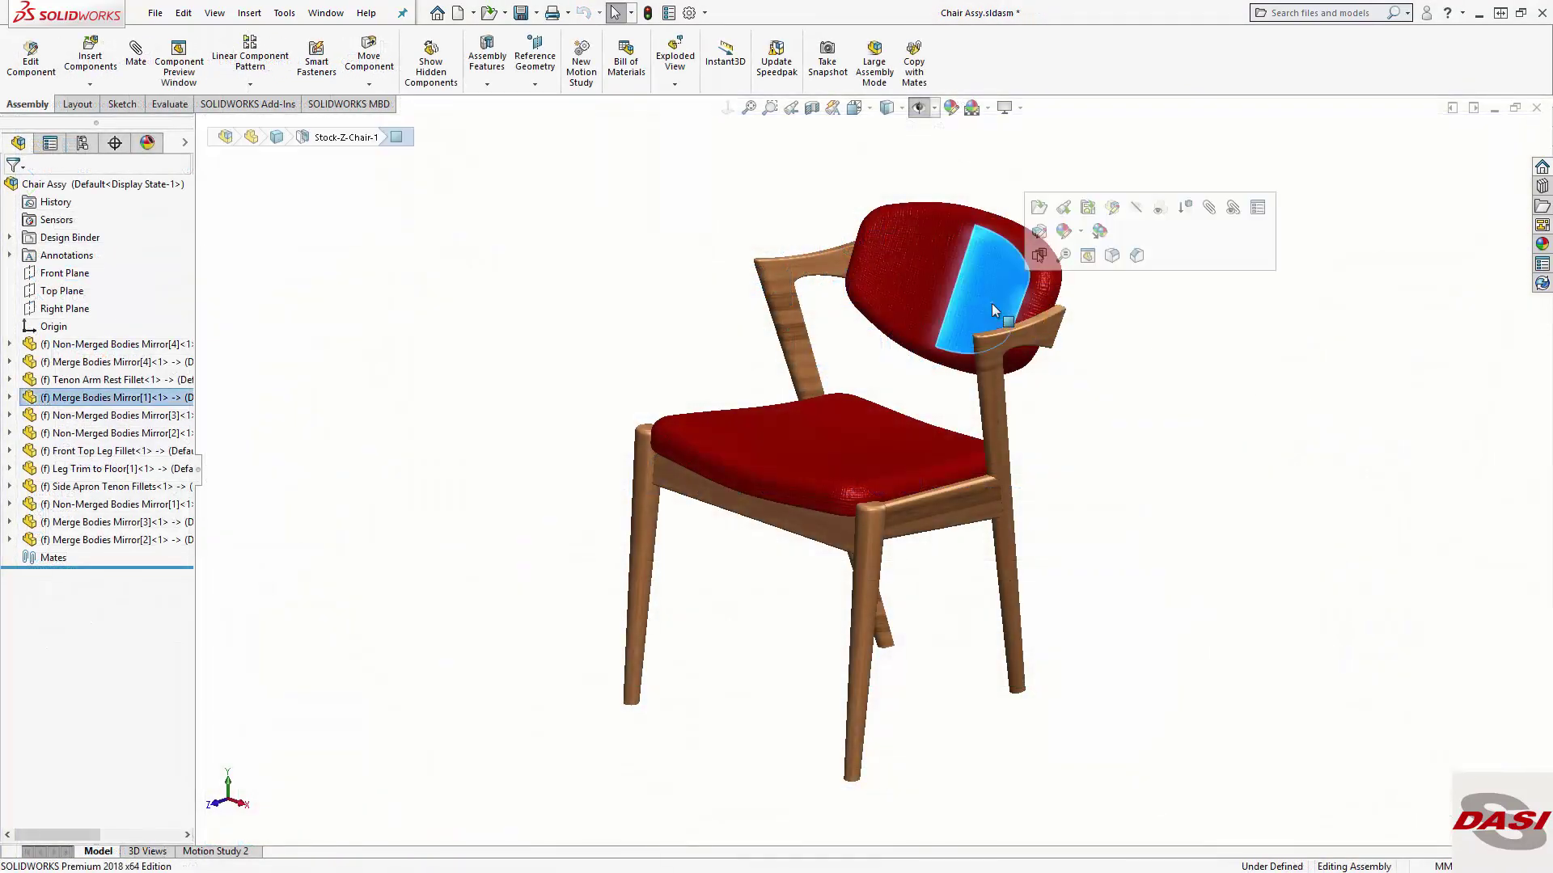
{"action": "left_click", "coordinate": [1051, 257]}
{"action": "right_click", "coordinate": [931, 322]}
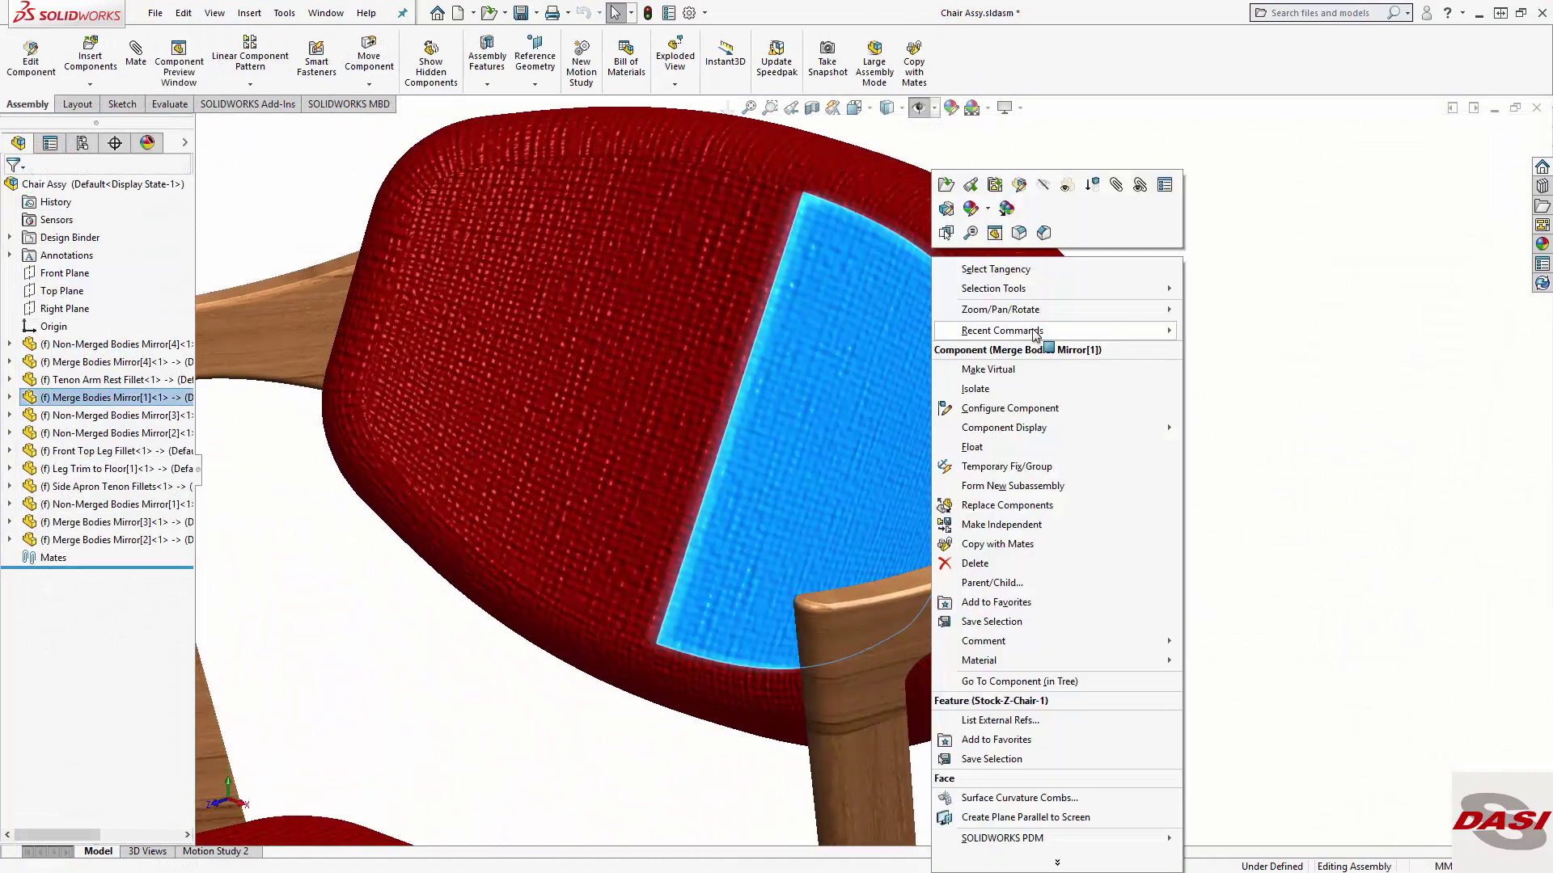
{"action": "left_click", "coordinate": [1001, 390]}
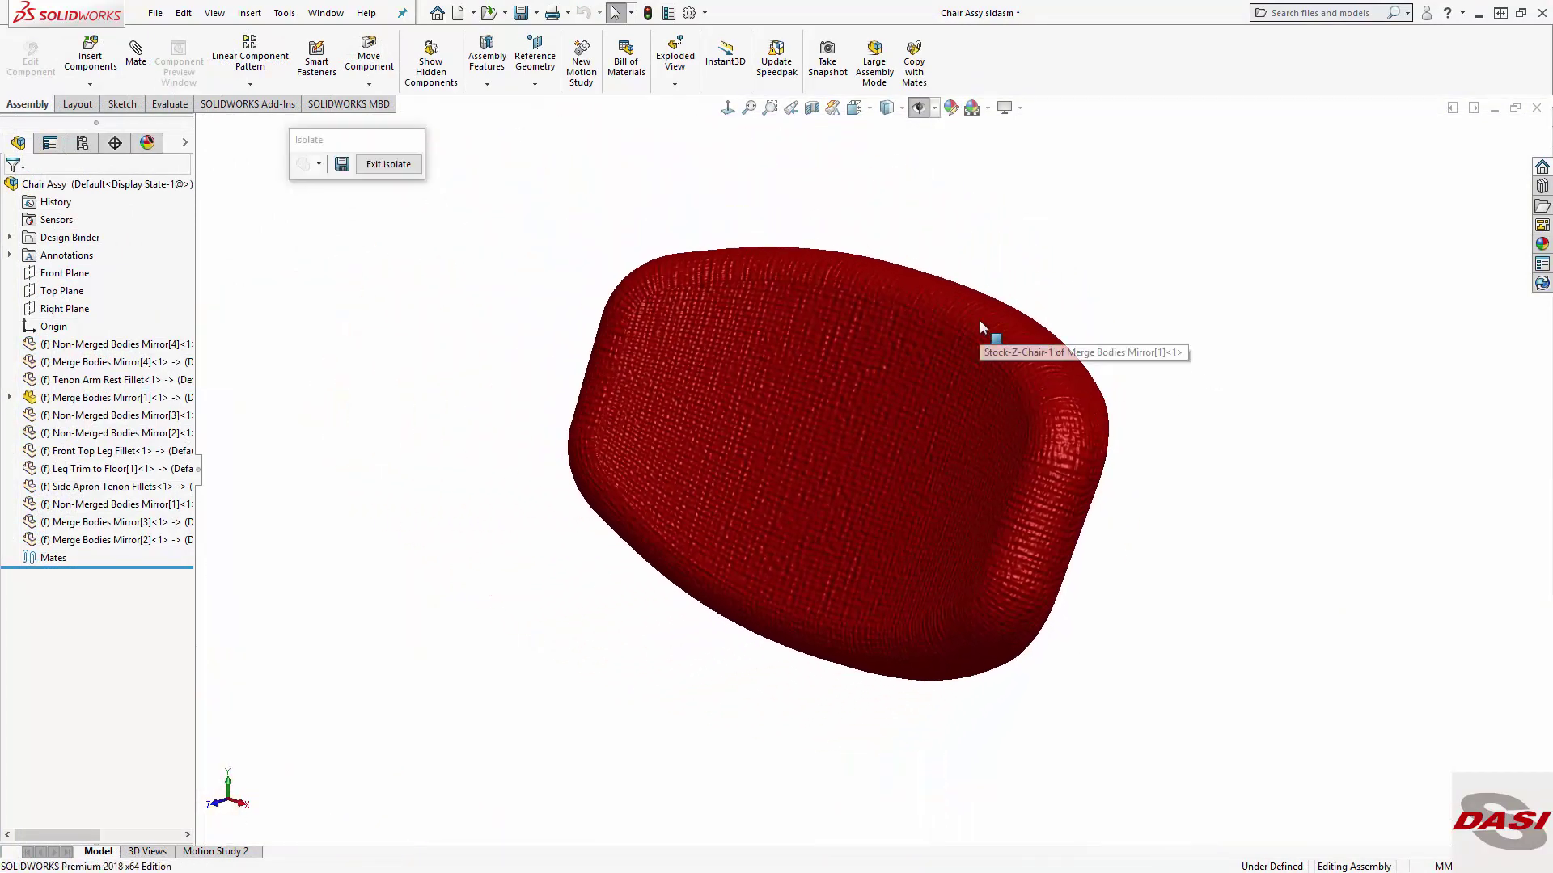
Step: Switch to the Merge Bodies Mirror[1] cushion part and select the full tangent edge loop around its broad face
{"action": "key", "text": "ctrl+Tab"}
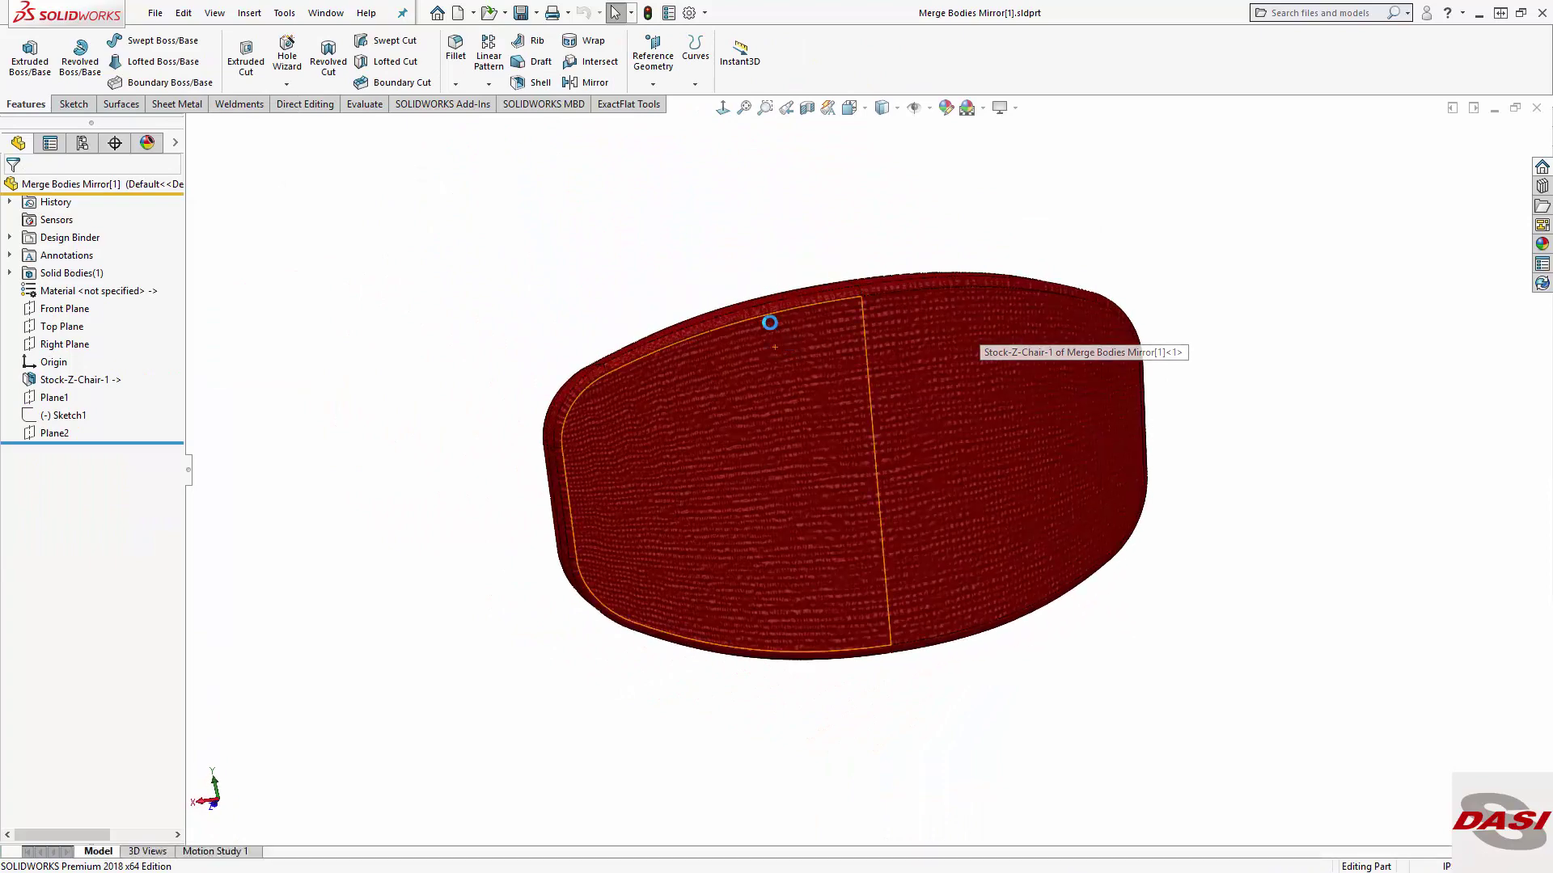
{"action": "left_click", "coordinate": [769, 317]}
{"action": "right_click", "coordinate": [769, 322]}
{"action": "left_click", "coordinate": [779, 347]}
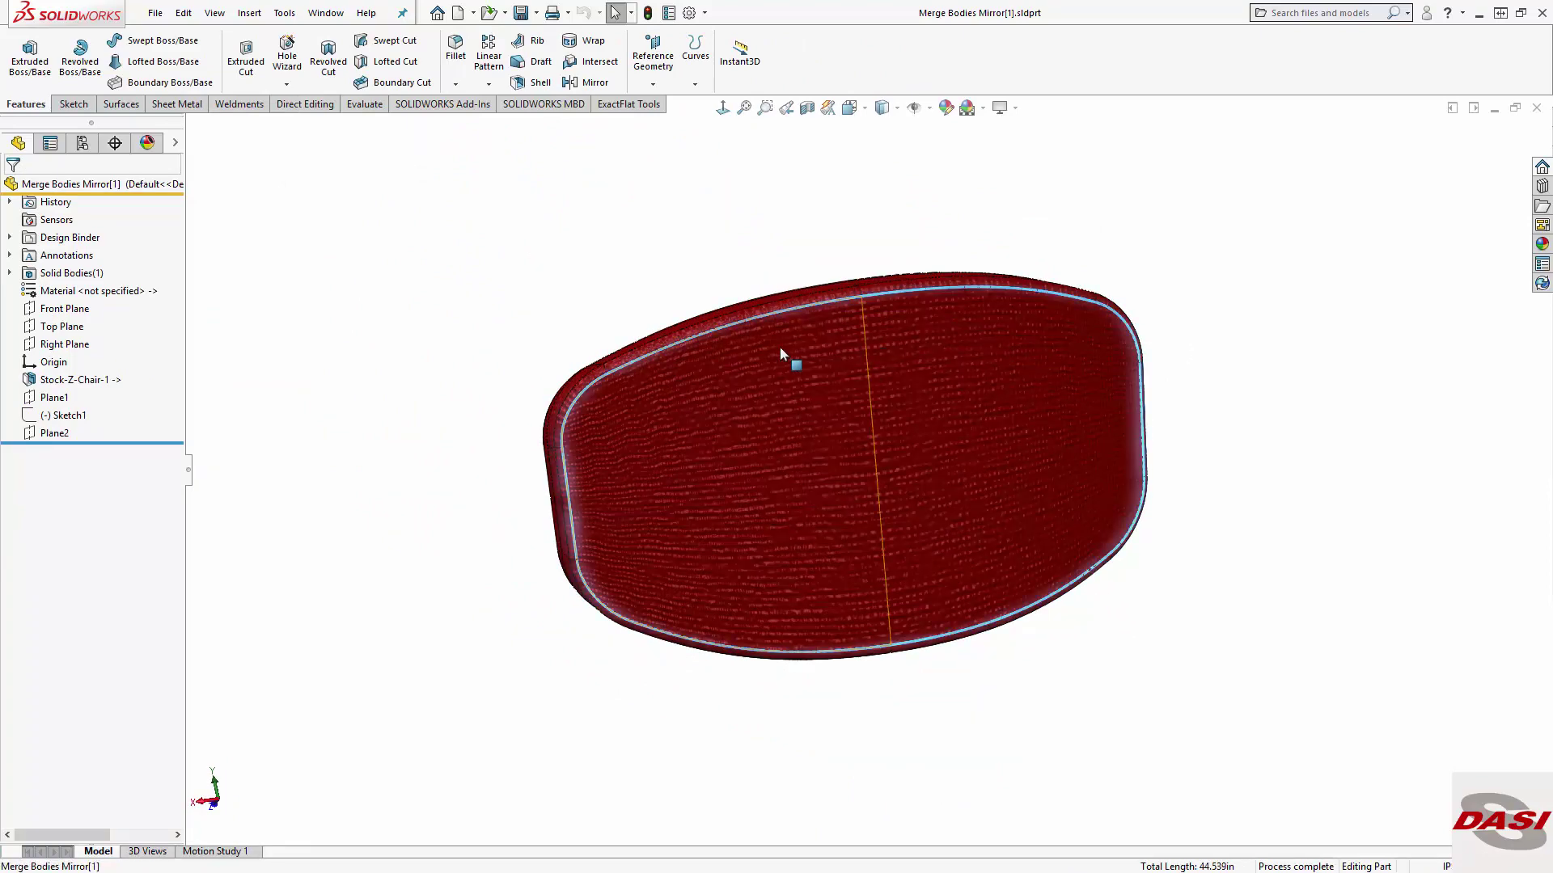
Step: Sketch on Plane2 an offset of the two upper front-face edges of the cushion at 0.700 in
{"action": "middle_click_drag", "start_coordinate": [780, 346], "coordinate": [555, 222]}
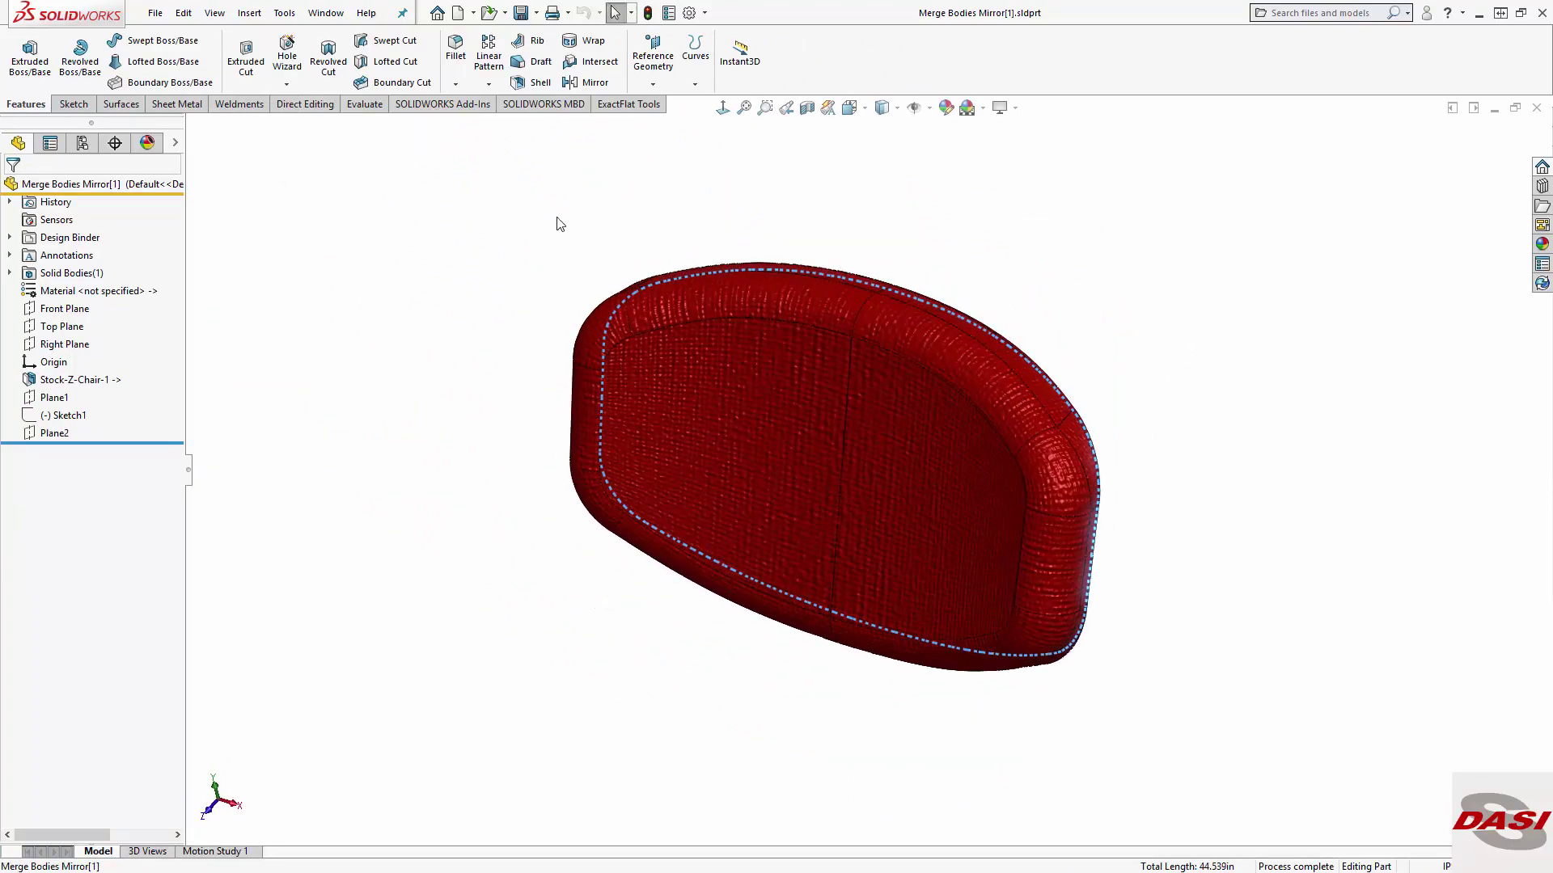
{"action": "left_click", "coordinate": [50, 433]}
{"action": "left_click", "coordinate": [73, 104]}
{"action": "left_click", "coordinate": [23, 53]}
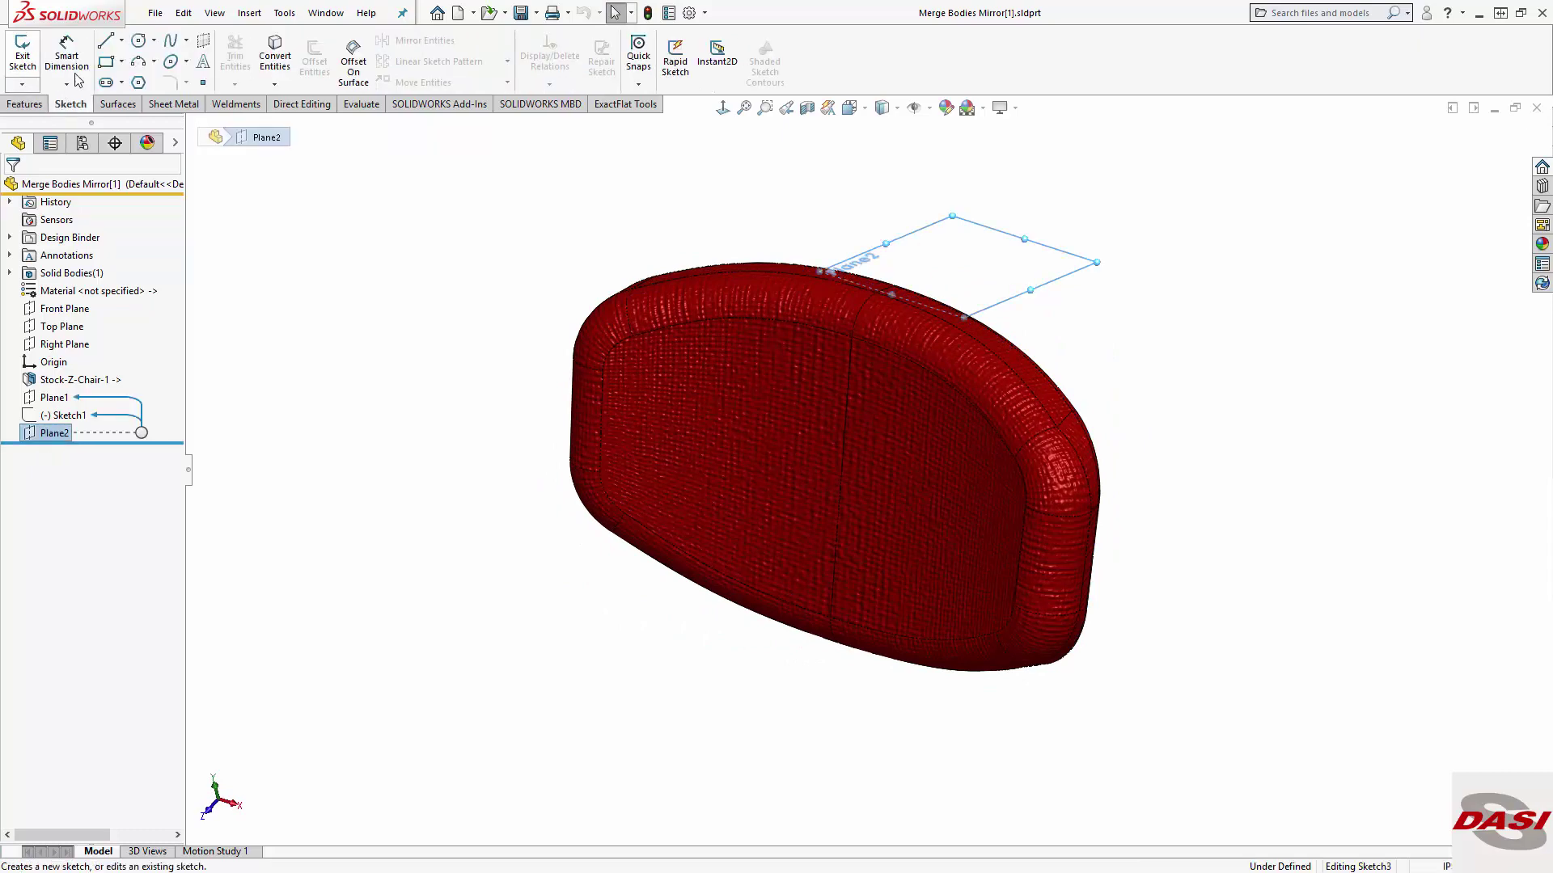
{"action": "left_click", "coordinate": [854, 338]}
{"action": "left_click", "coordinate": [817, 327], "text": "ctrl"}
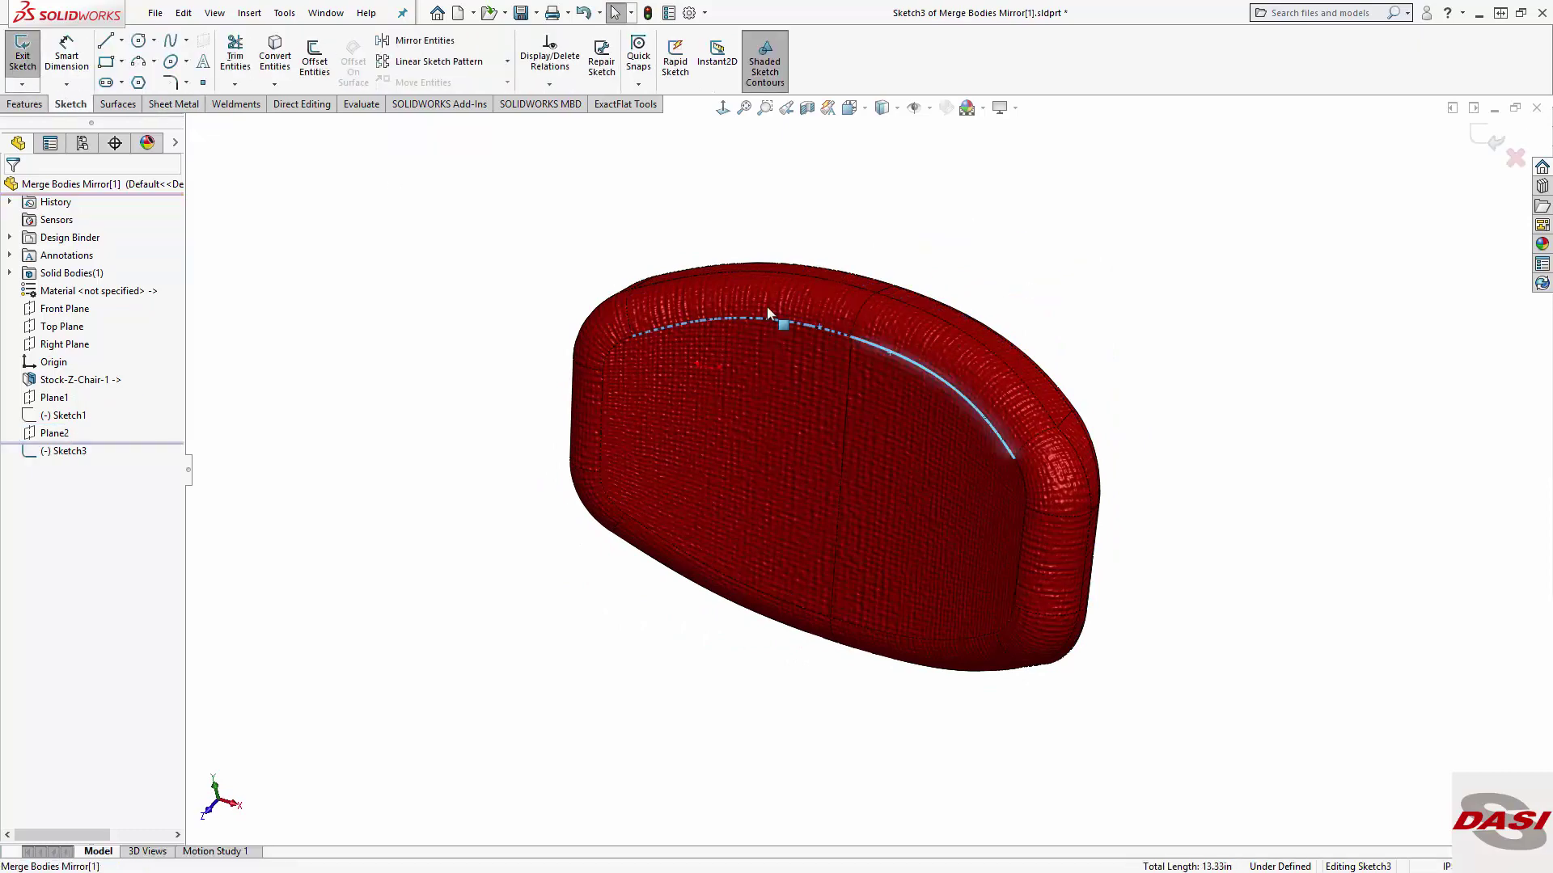
{"action": "left_click", "coordinate": [313, 60]}
{"action": "middle_click_drag", "start_coordinate": [502, 212], "coordinate": [773, 285]}
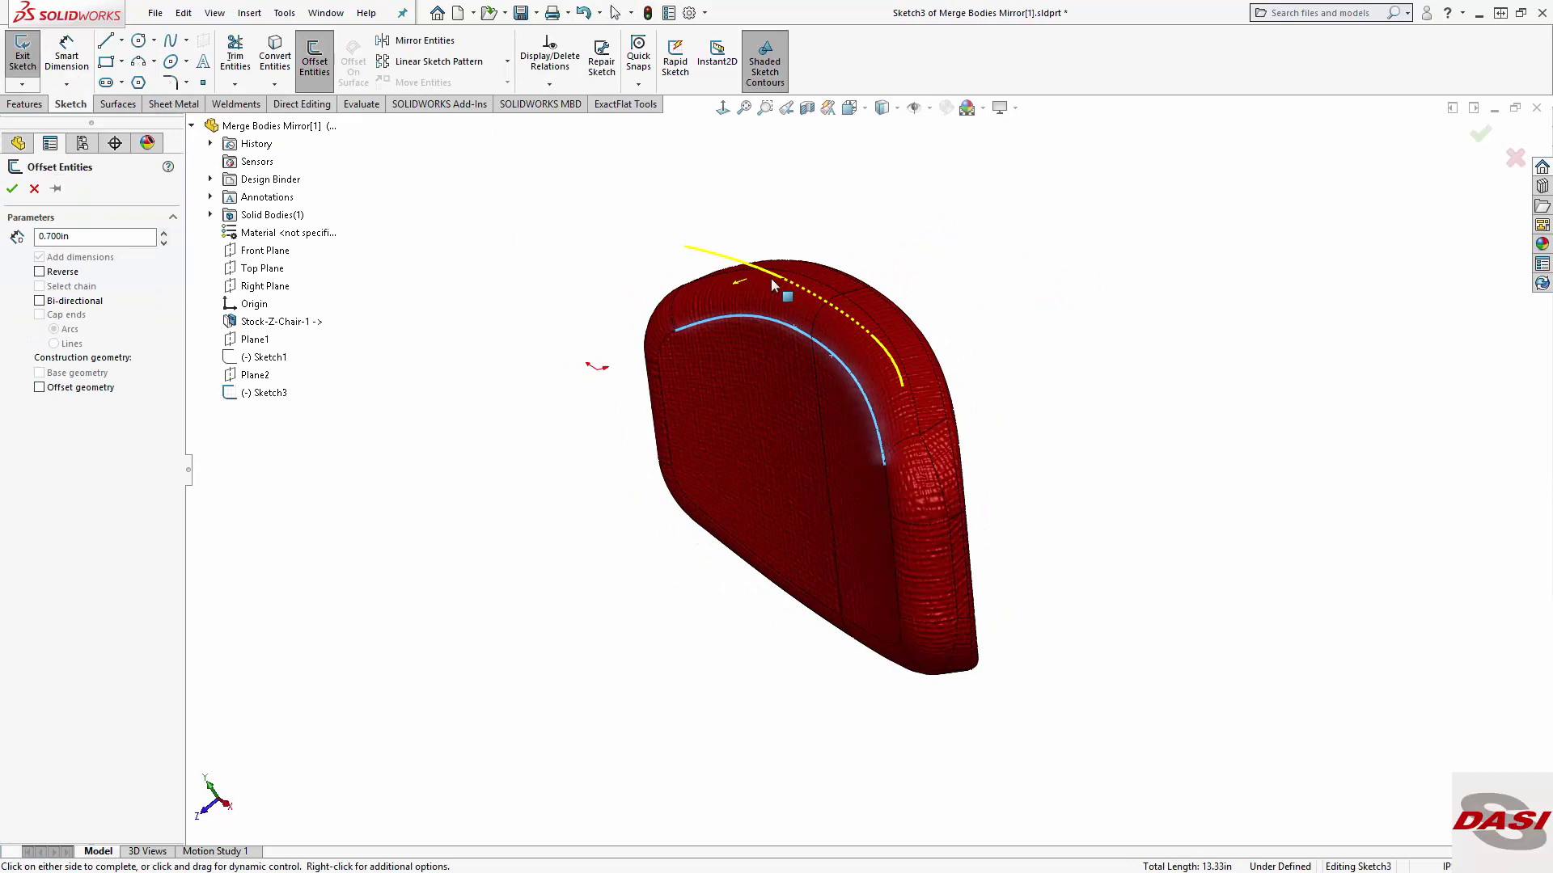
{"action": "left_click", "coordinate": [1482, 140]}
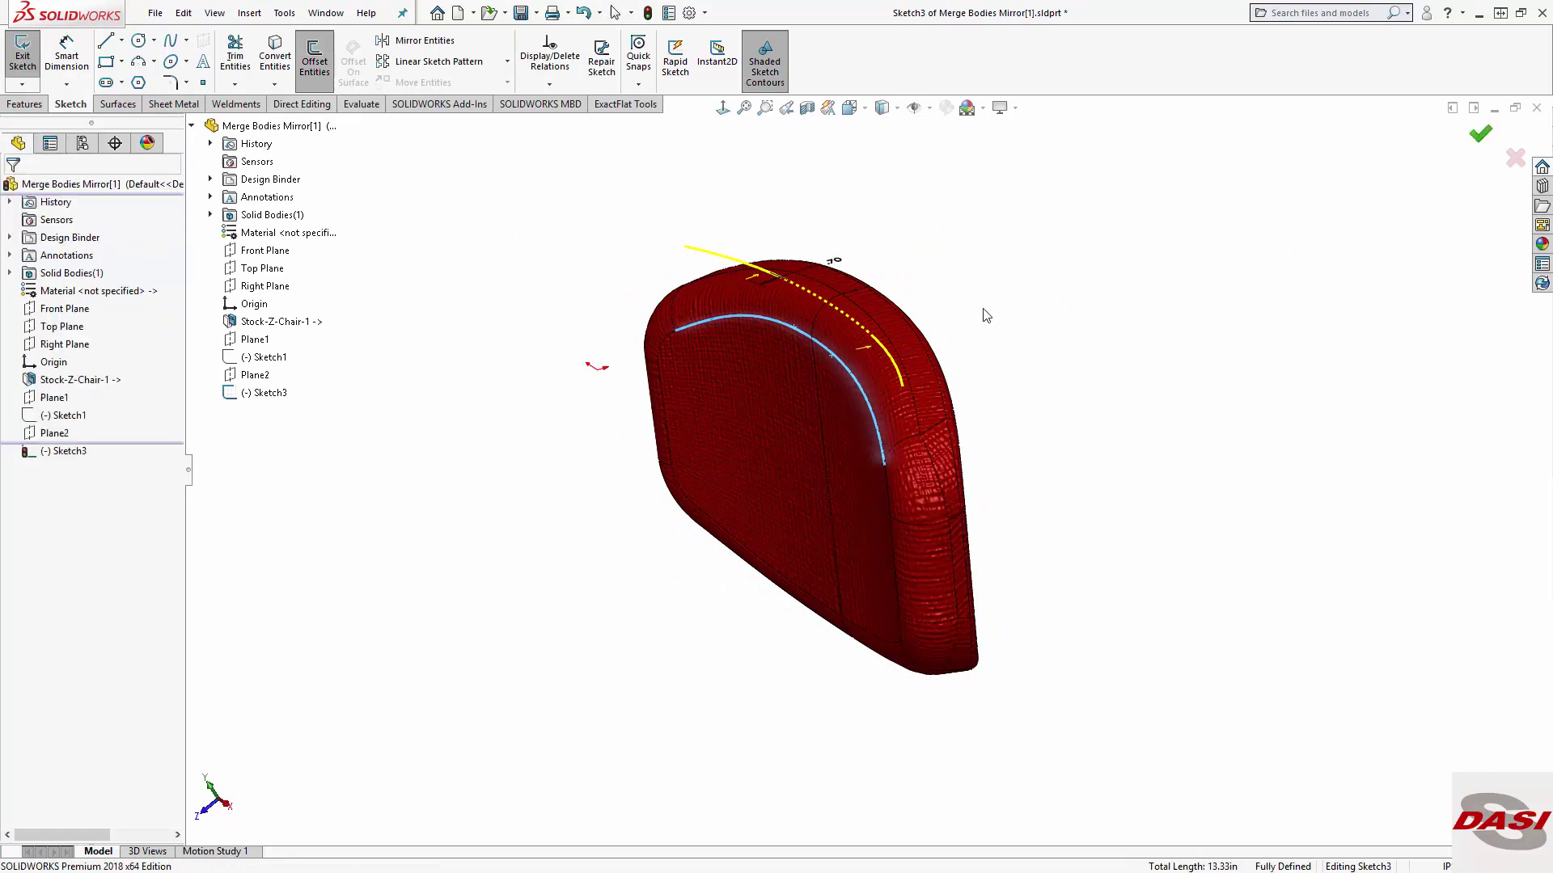
Step: Lengthen the offset curve at both ends so it extends past the cushion's rounded upper rim
{"action": "left_click", "coordinate": [909, 438]}
{"action": "left_click_drag", "start_coordinate": [685, 251], "coordinate": [621, 245]}
{"action": "left_click", "coordinate": [446, 219]}
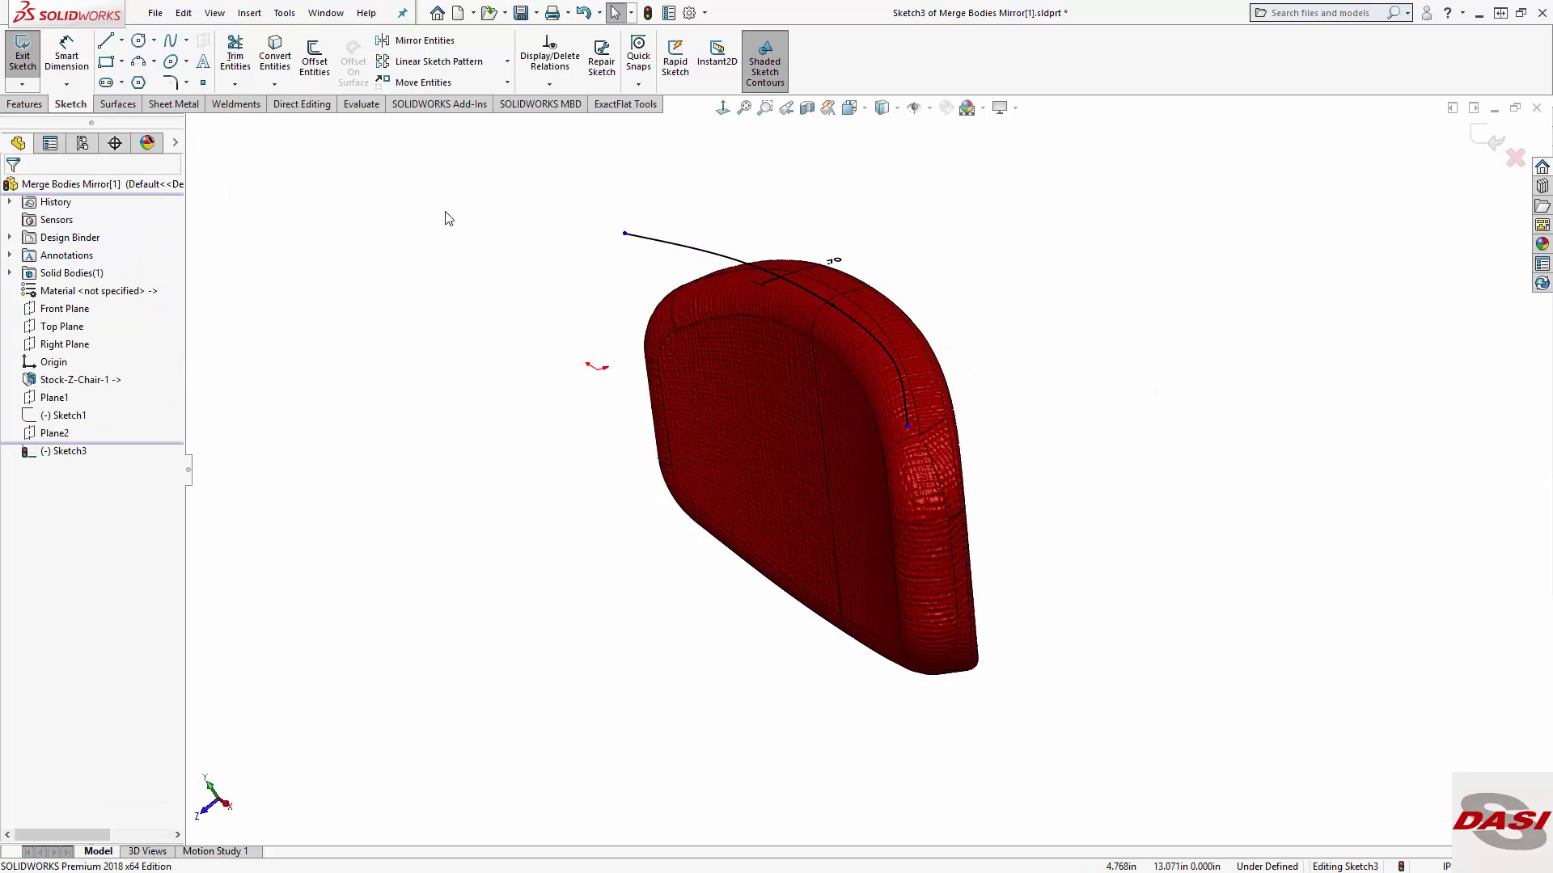
Step: Split the ring of rounded rim faces around the cushion's front with a projection Split Line using the current sketch
{"action": "left_click", "coordinate": [23, 105]}
{"action": "left_click", "coordinate": [695, 53]}
{"action": "left_click", "coordinate": [711, 105]}
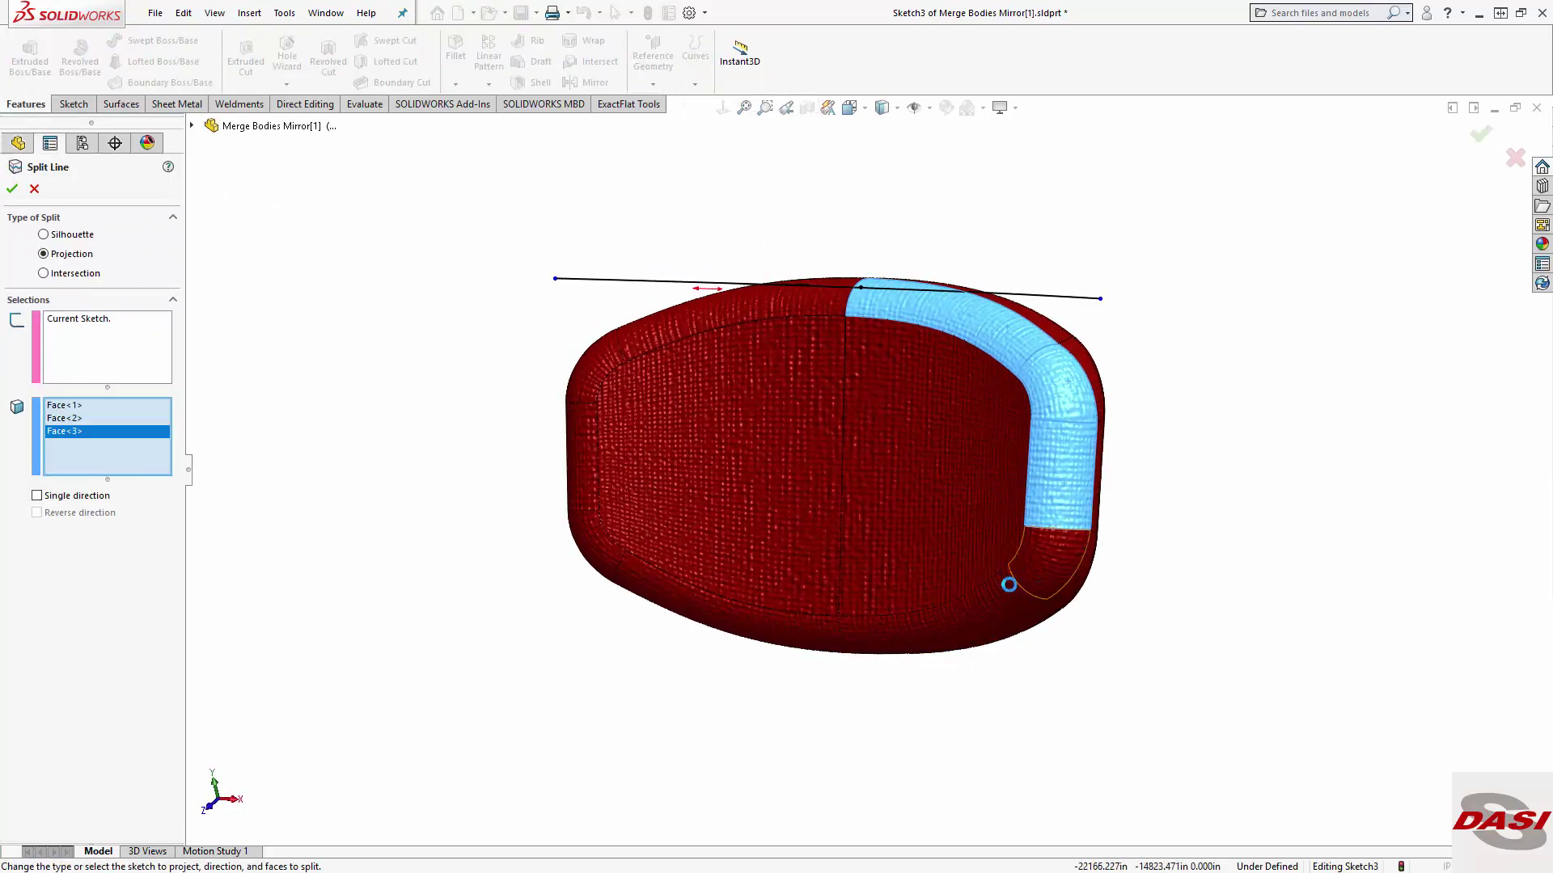
{"action": "left_click", "coordinate": [1021, 579]}
{"action": "left_click", "coordinate": [859, 635]}
{"action": "left_click", "coordinate": [721, 607]}
{"action": "left_click", "coordinate": [597, 541]}
{"action": "left_click", "coordinate": [582, 485]}
{"action": "left_click", "coordinate": [601, 374]}
{"action": "left_click", "coordinate": [631, 344]}
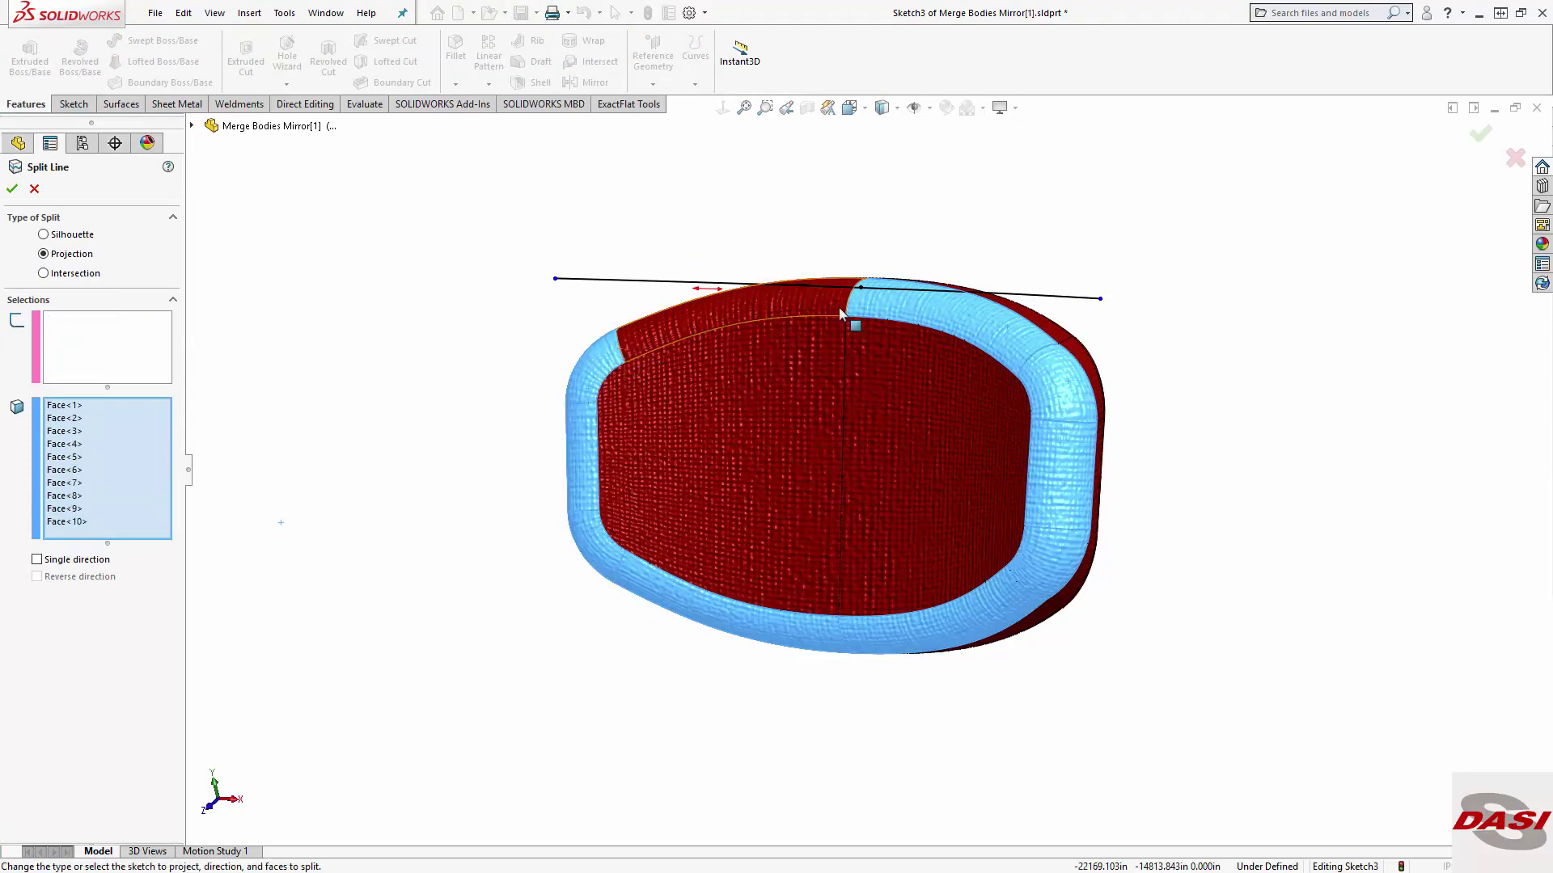
{"action": "left_click", "coordinate": [839, 309]}
{"action": "left_click", "coordinate": [1477, 137]}
{"action": "middle_click_drag", "start_coordinate": [1117, 233], "coordinate": [1084, 290]}
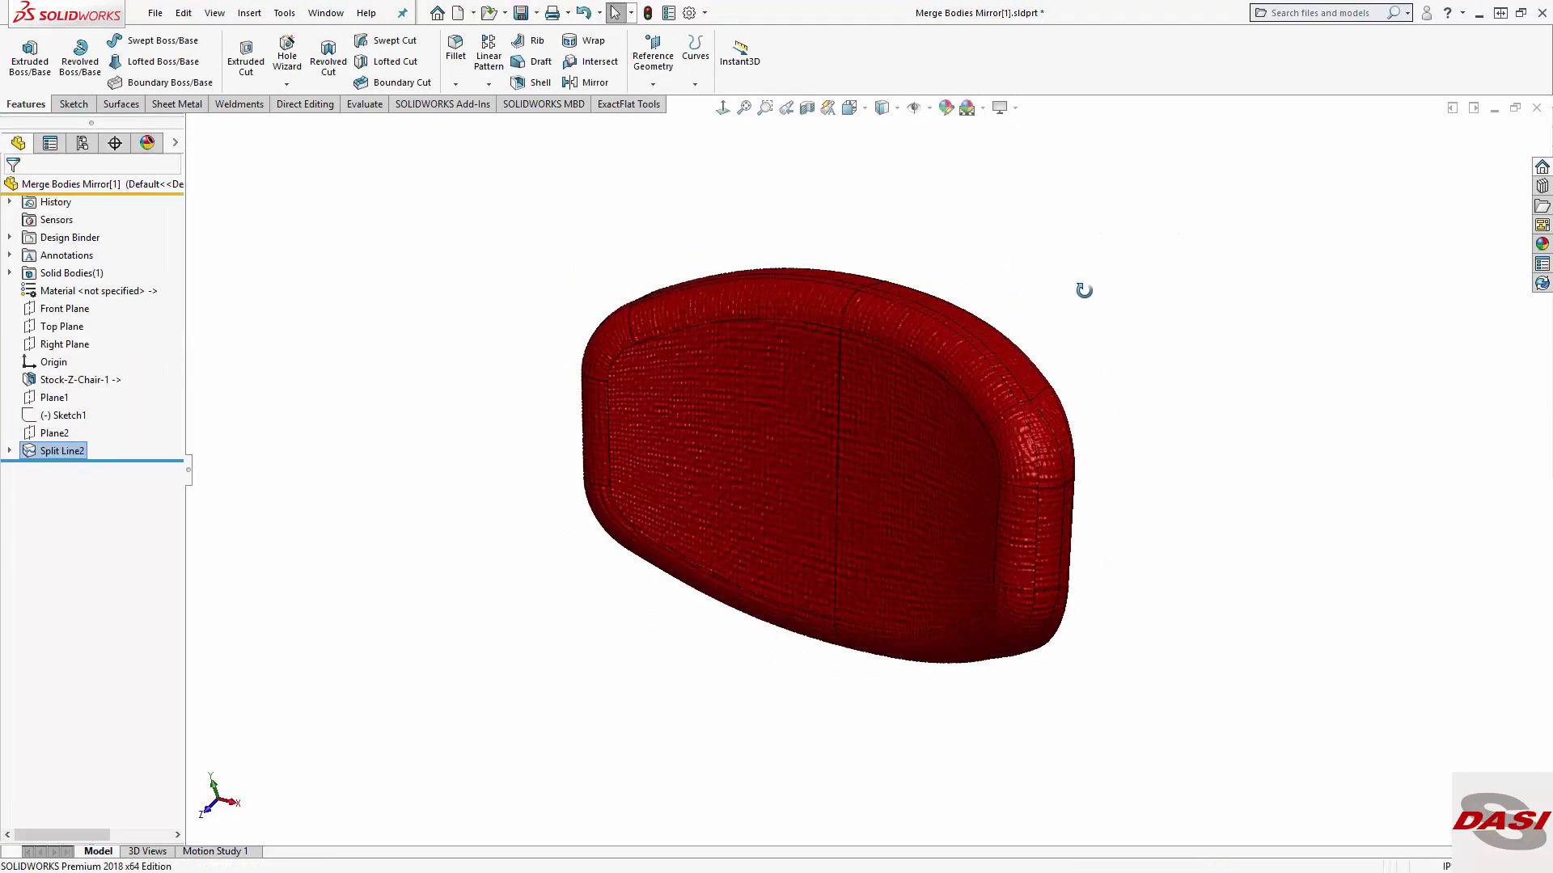
Step: Inspect the split edge along the cushion's upper rim and clear the selection
{"action": "right_click", "coordinate": [993, 365]}
{"action": "left_click", "coordinate": [1035, 377]}
{"action": "mouse_move", "coordinate": [1035, 377]}
{"action": "middle_mouse_down"}
{"action": "mouse_move", "coordinate": [936, 330]}
{"action": "mouse_move", "coordinate": [803, 347]}
{"action": "mouse_move", "coordinate": [1033, 360]}
{"action": "middle_mouse_up"}
{"action": "left_click", "coordinate": [835, 195]}
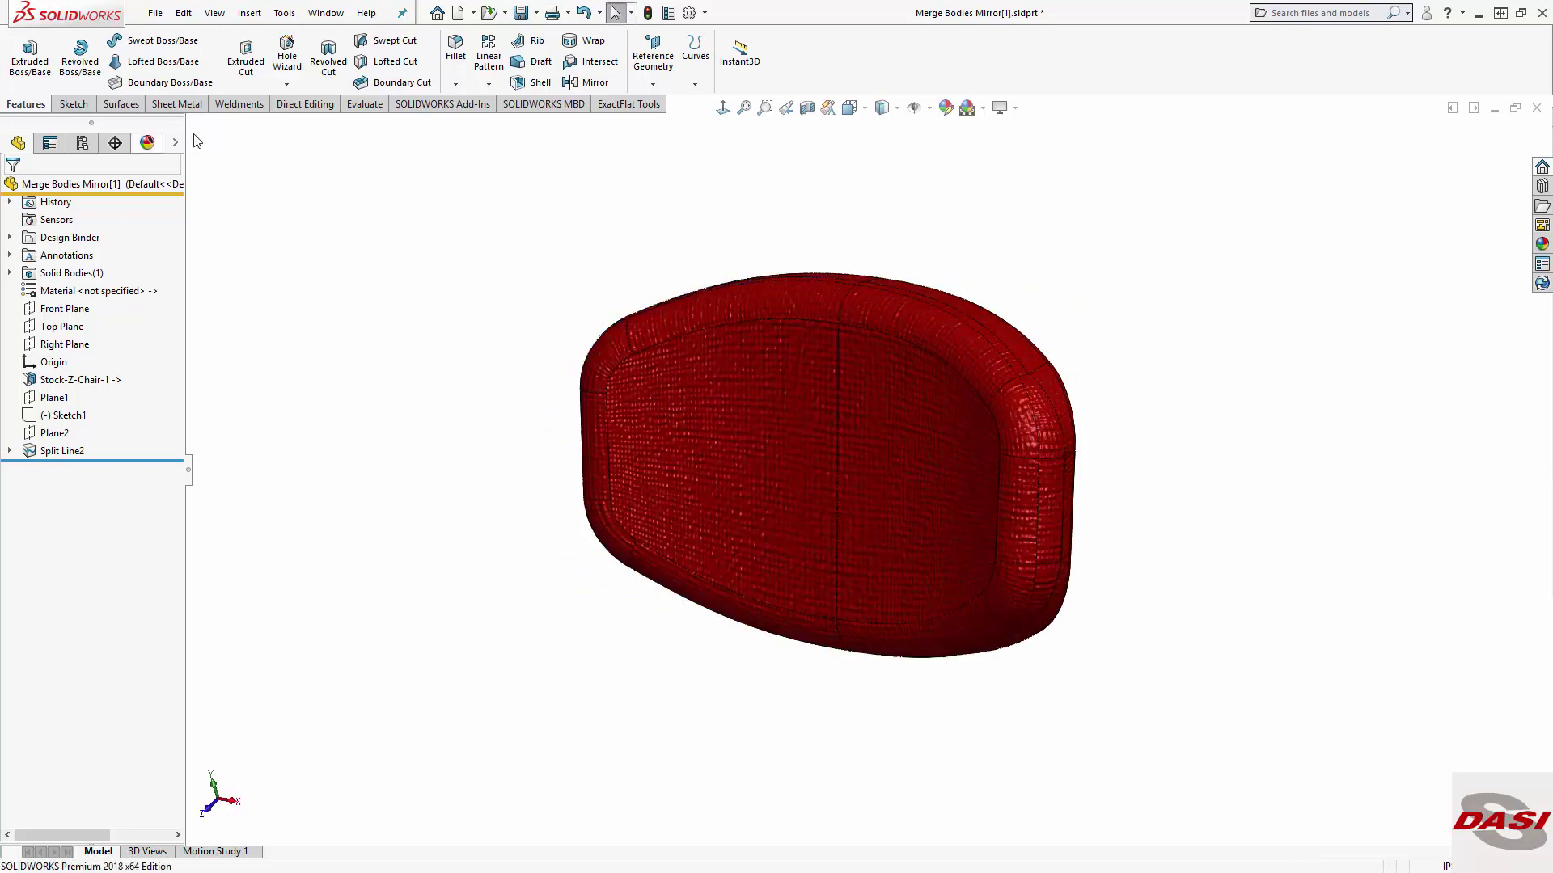
Step: Create an ExactFlat piece from the cushion's two broad front faces and the complete ring of split rim faces around them
{"action": "left_click", "coordinate": [617, 104]}
{"action": "left_click", "coordinate": [19, 57]}
{"action": "left_click", "coordinate": [967, 618]}
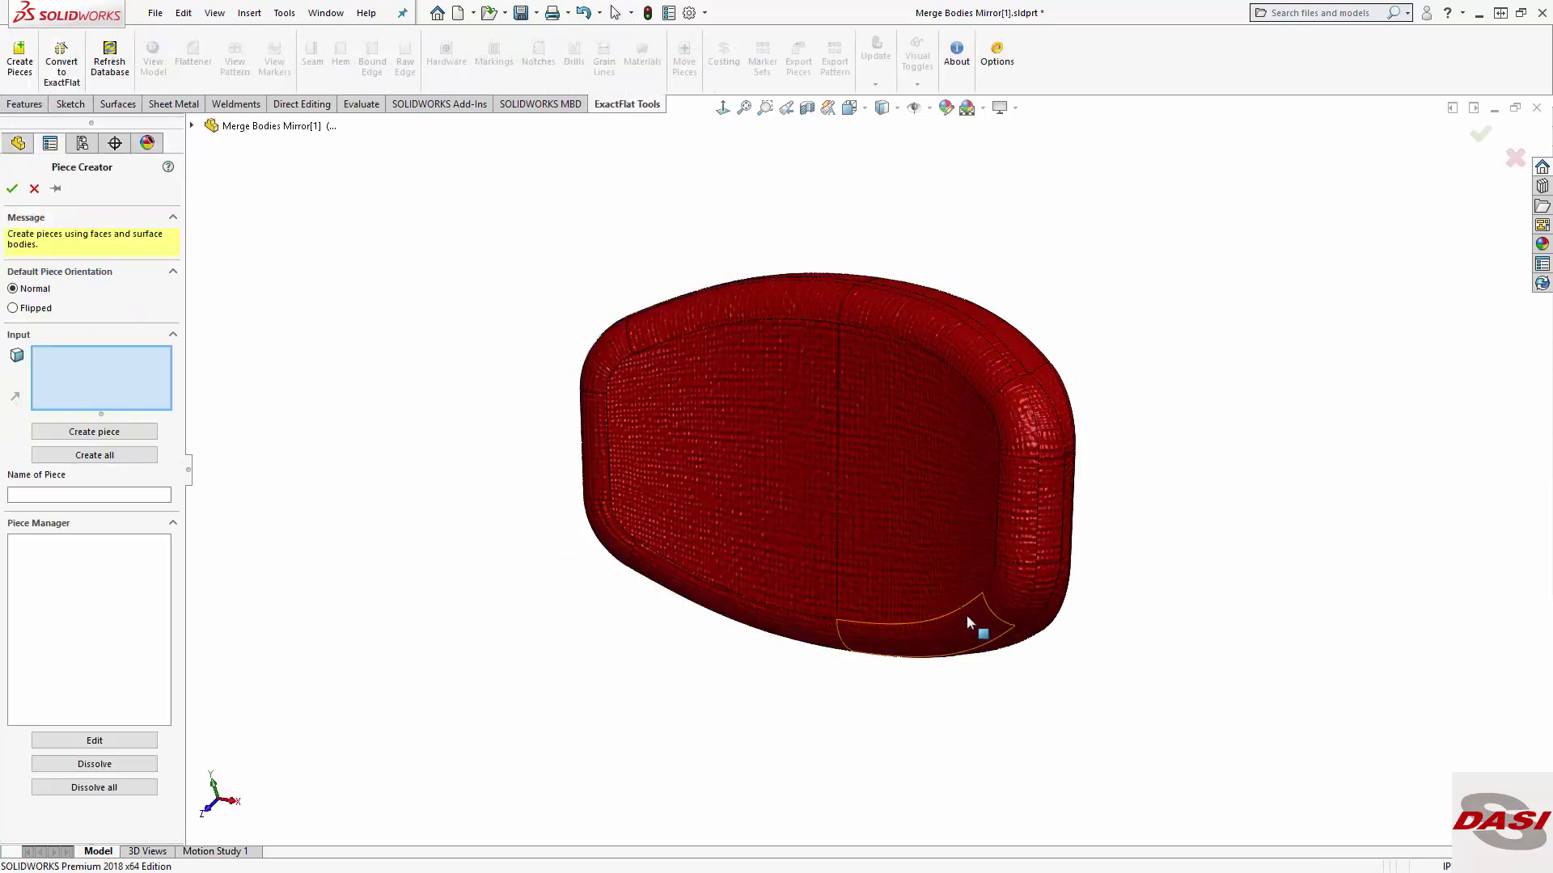
{"action": "left_click", "coordinate": [1011, 583]}
{"action": "left_click", "coordinate": [1007, 519]}
{"action": "left_click", "coordinate": [1005, 416]}
{"action": "left_click", "coordinate": [960, 366]}
{"action": "left_click", "coordinate": [892, 391]}
{"action": "left_click", "coordinate": [803, 307]}
{"action": "left_click", "coordinate": [753, 374]}
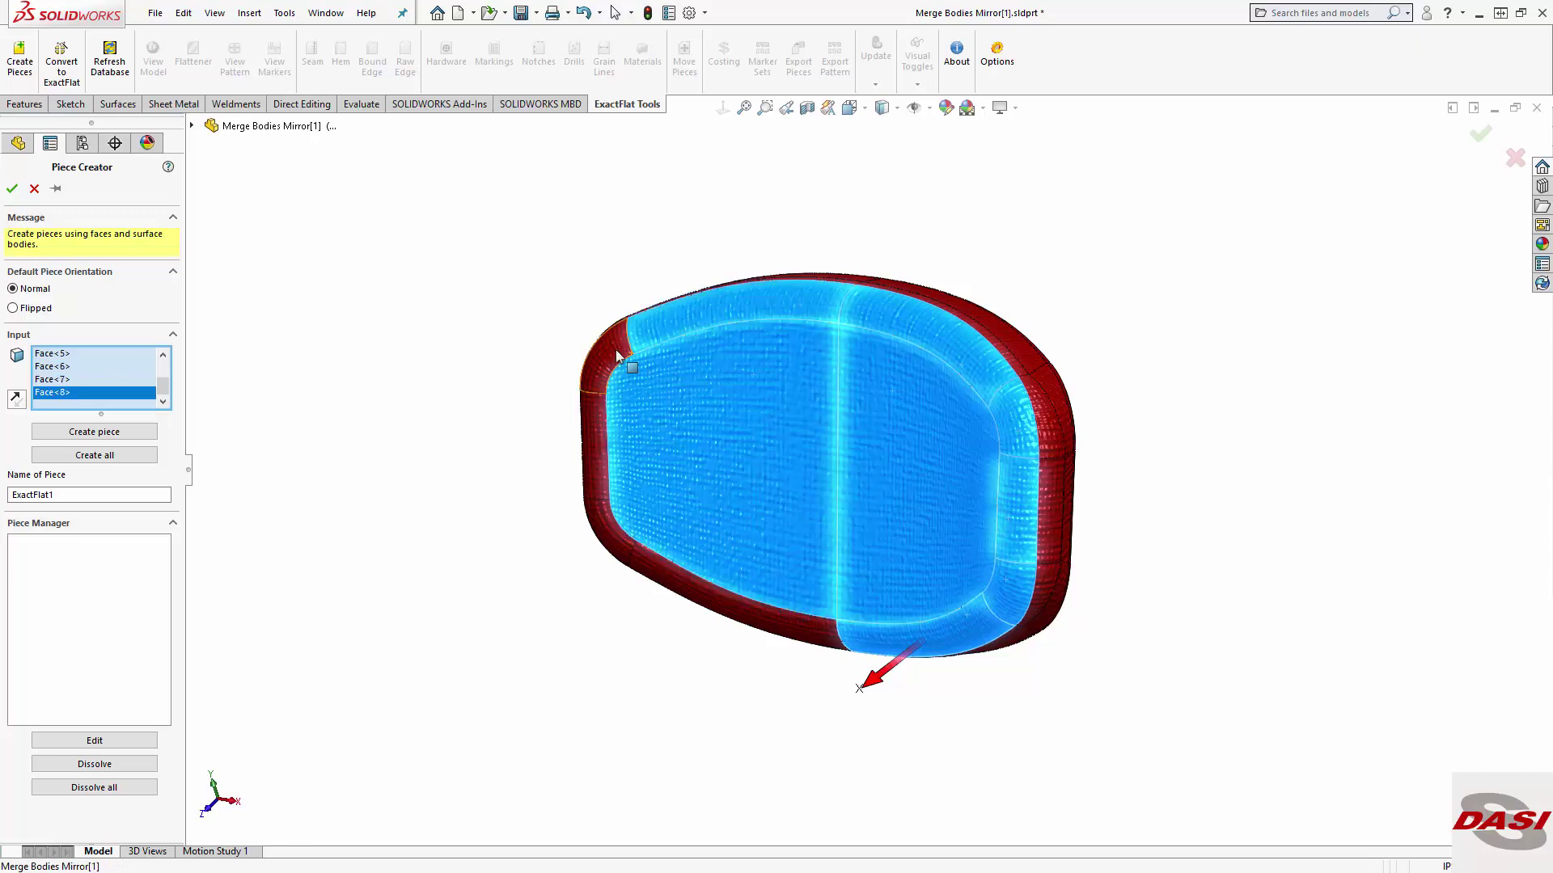
{"action": "left_click", "coordinate": [586, 473]}
{"action": "left_click", "coordinate": [608, 529]}
{"action": "left_click", "coordinate": [656, 575]}
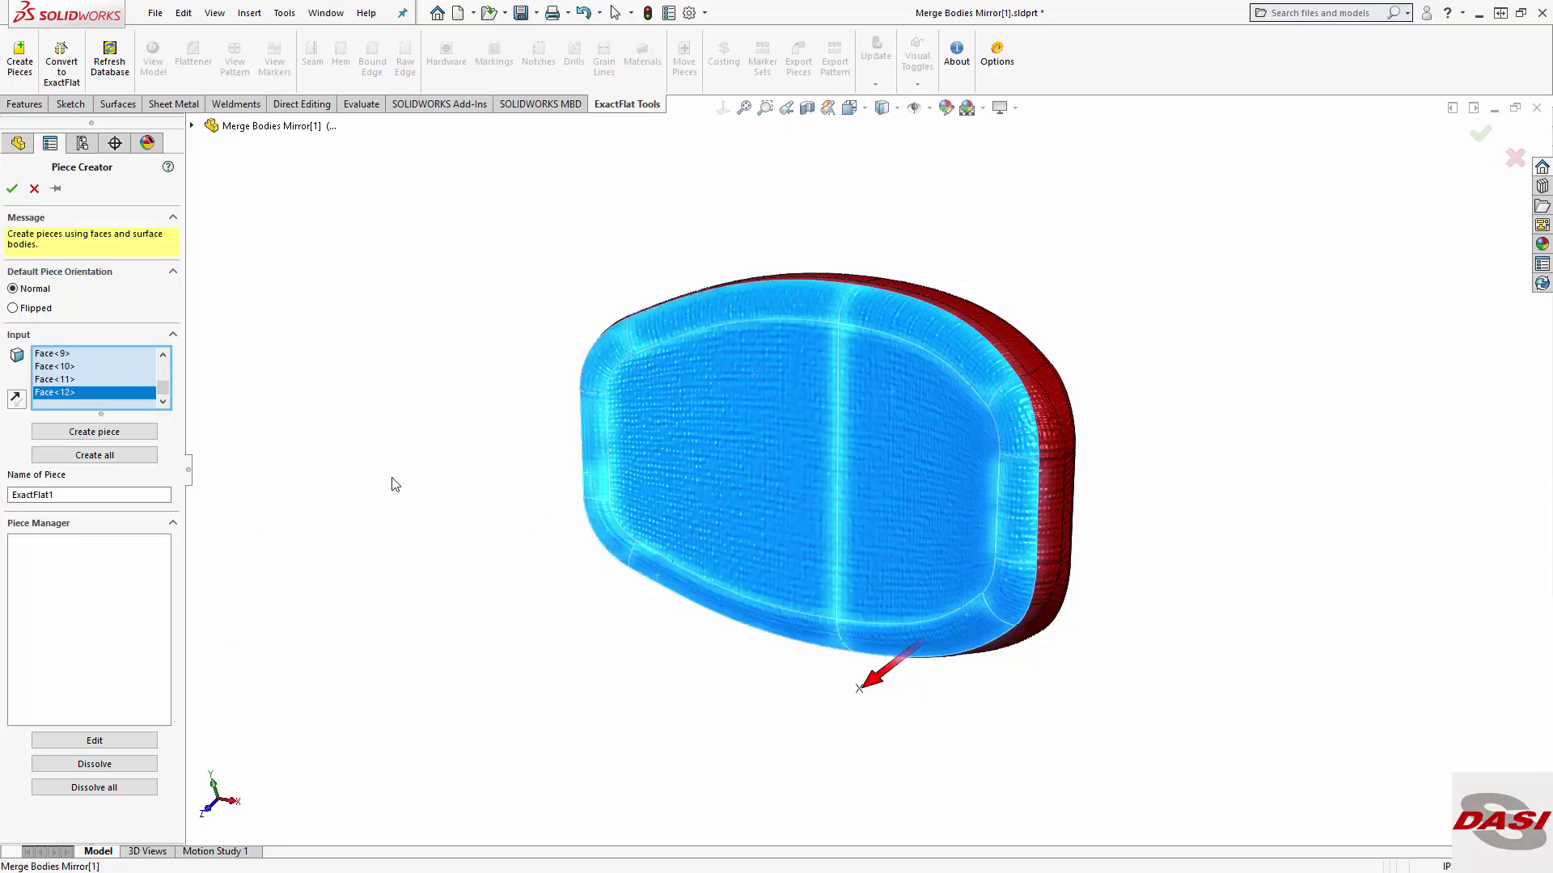
{"action": "left_click", "coordinate": [97, 431]}
Step: Create a second piece from the two broad back faces of the cushion
{"action": "middle_click_drag", "start_coordinate": [414, 471], "coordinate": [767, 503]}
{"action": "left_click", "coordinate": [767, 503]}
{"action": "left_click", "coordinate": [930, 502]}
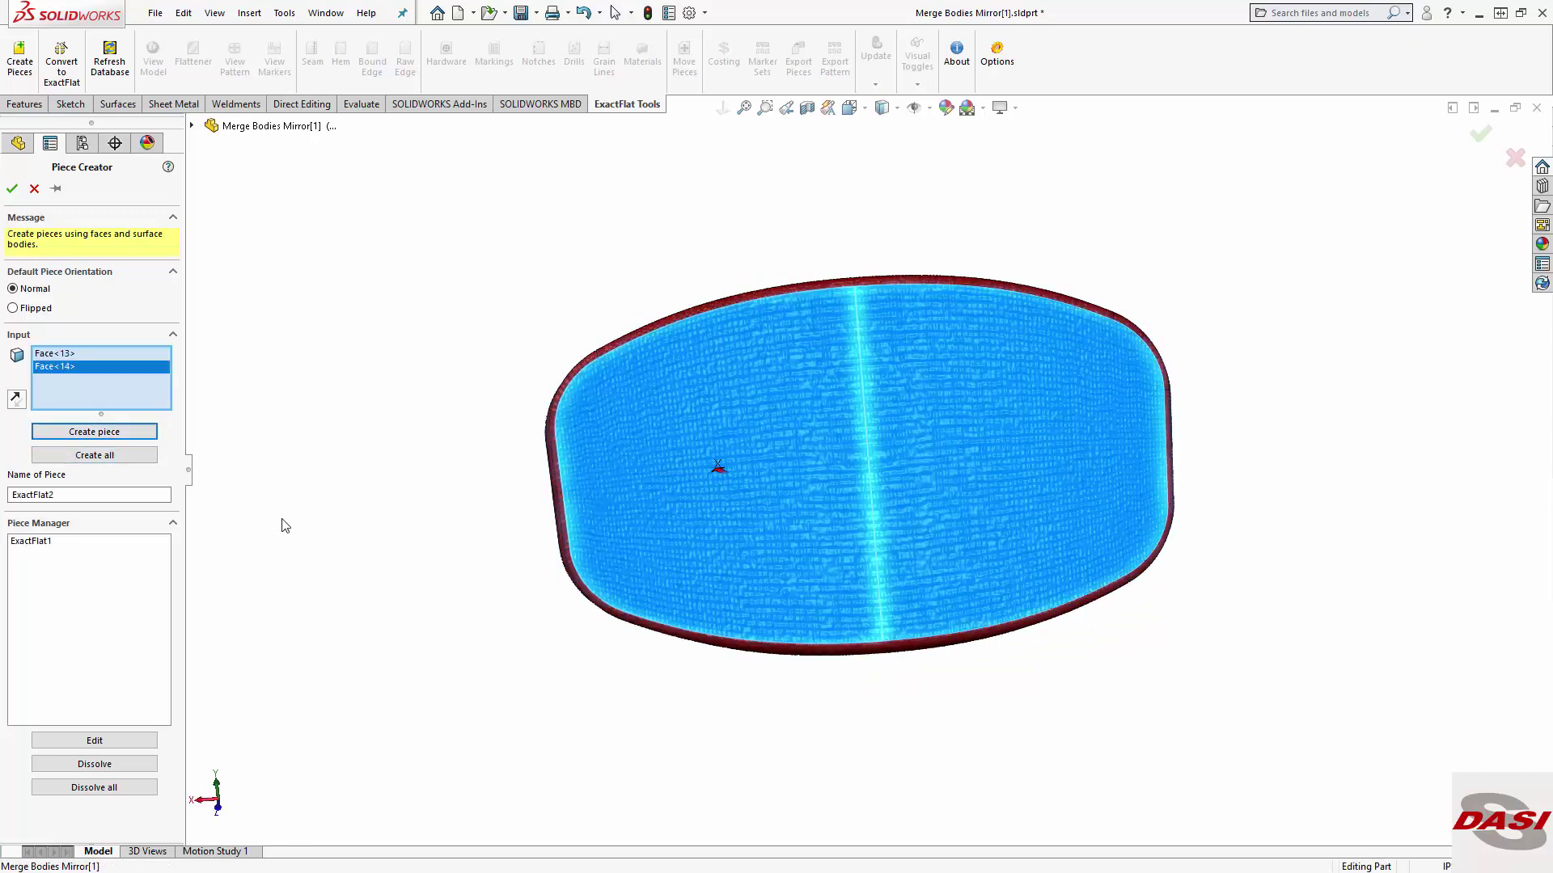
{"action": "left_click", "coordinate": [95, 431]}
Step: Create a third piece from all side-band faces on one half of the cushion, up to the centre seam
{"action": "middle_click_drag", "start_coordinate": [566, 469], "coordinate": [857, 384]}
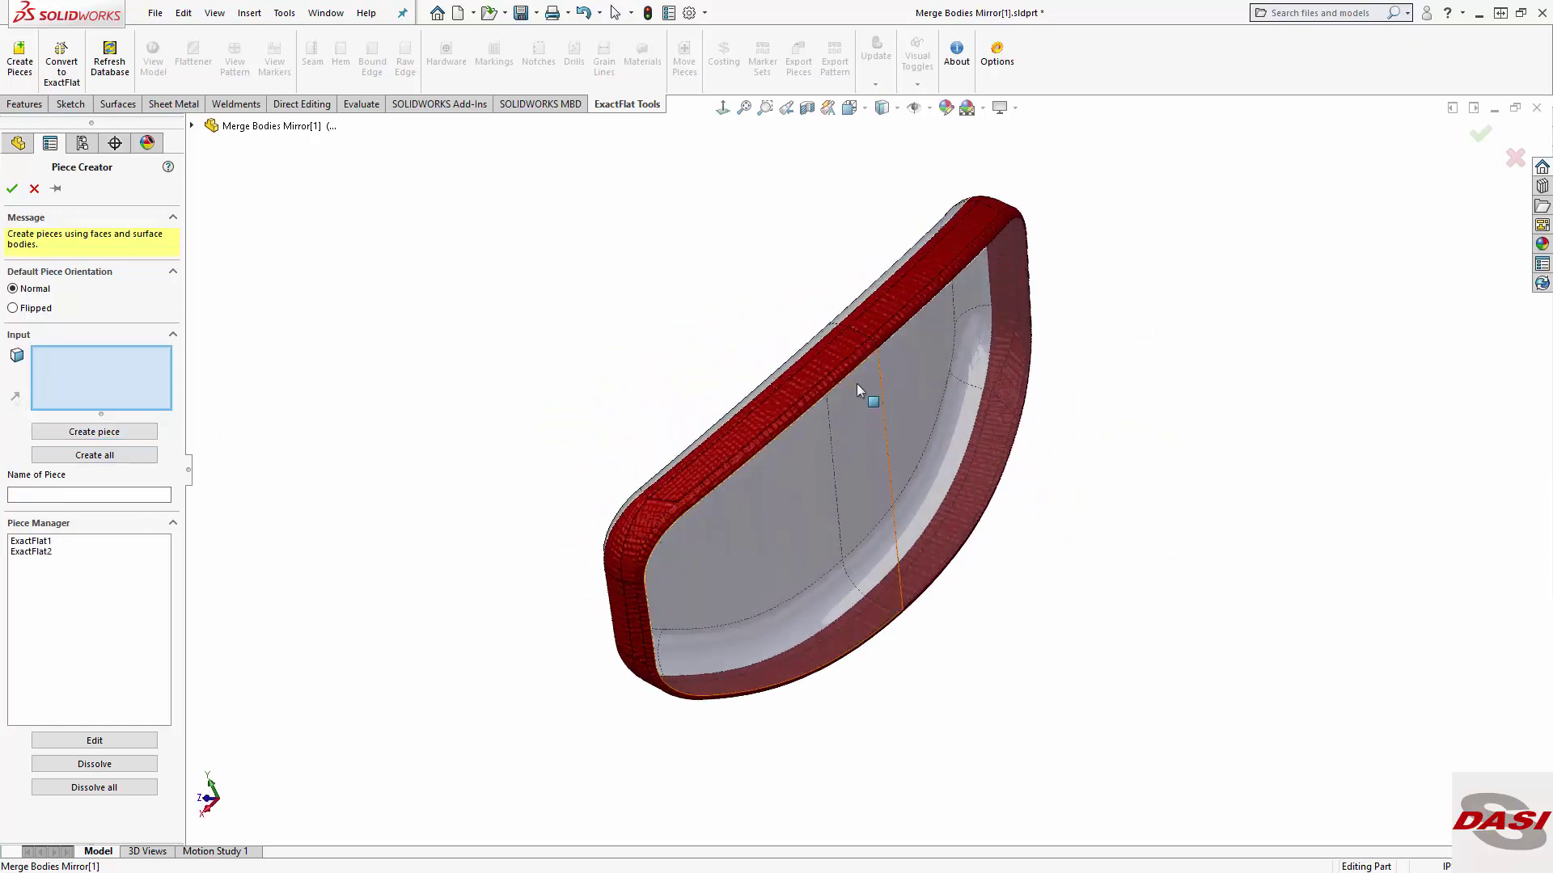
{"action": "left_click", "coordinate": [827, 356]}
{"action": "left_click", "coordinate": [827, 356]}
{"action": "left_click", "coordinate": [813, 356]}
{"action": "left_click", "coordinate": [659, 524]}
{"action": "left_click", "coordinate": [636, 517]}
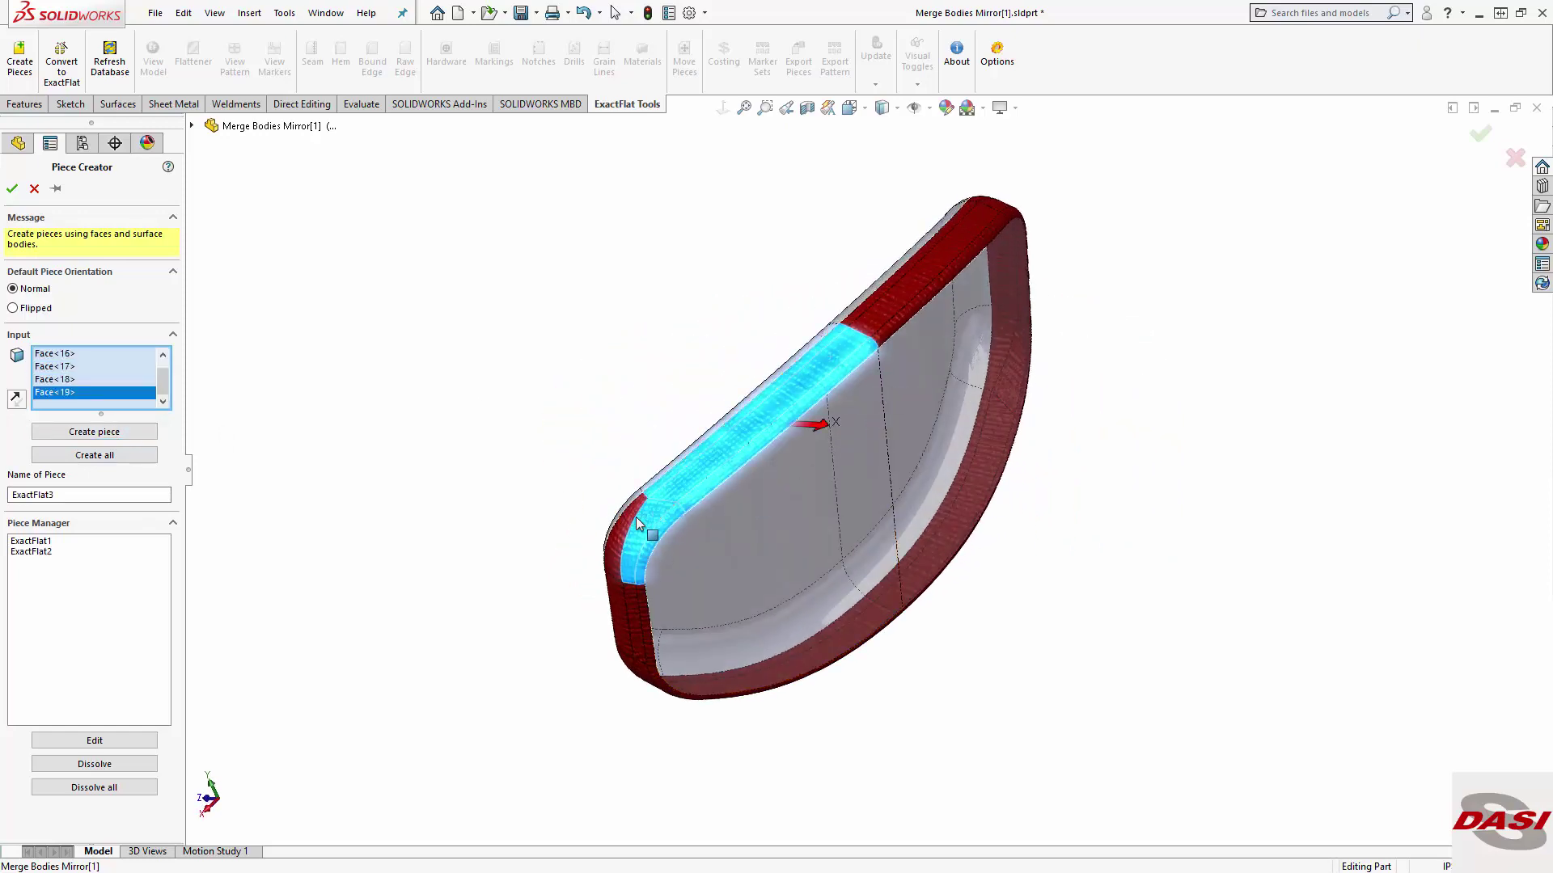
{"action": "left_click", "coordinate": [641, 601]}
{"action": "left_click", "coordinate": [629, 604]}
{"action": "left_click", "coordinate": [617, 604]}
{"action": "left_click", "coordinate": [628, 661]}
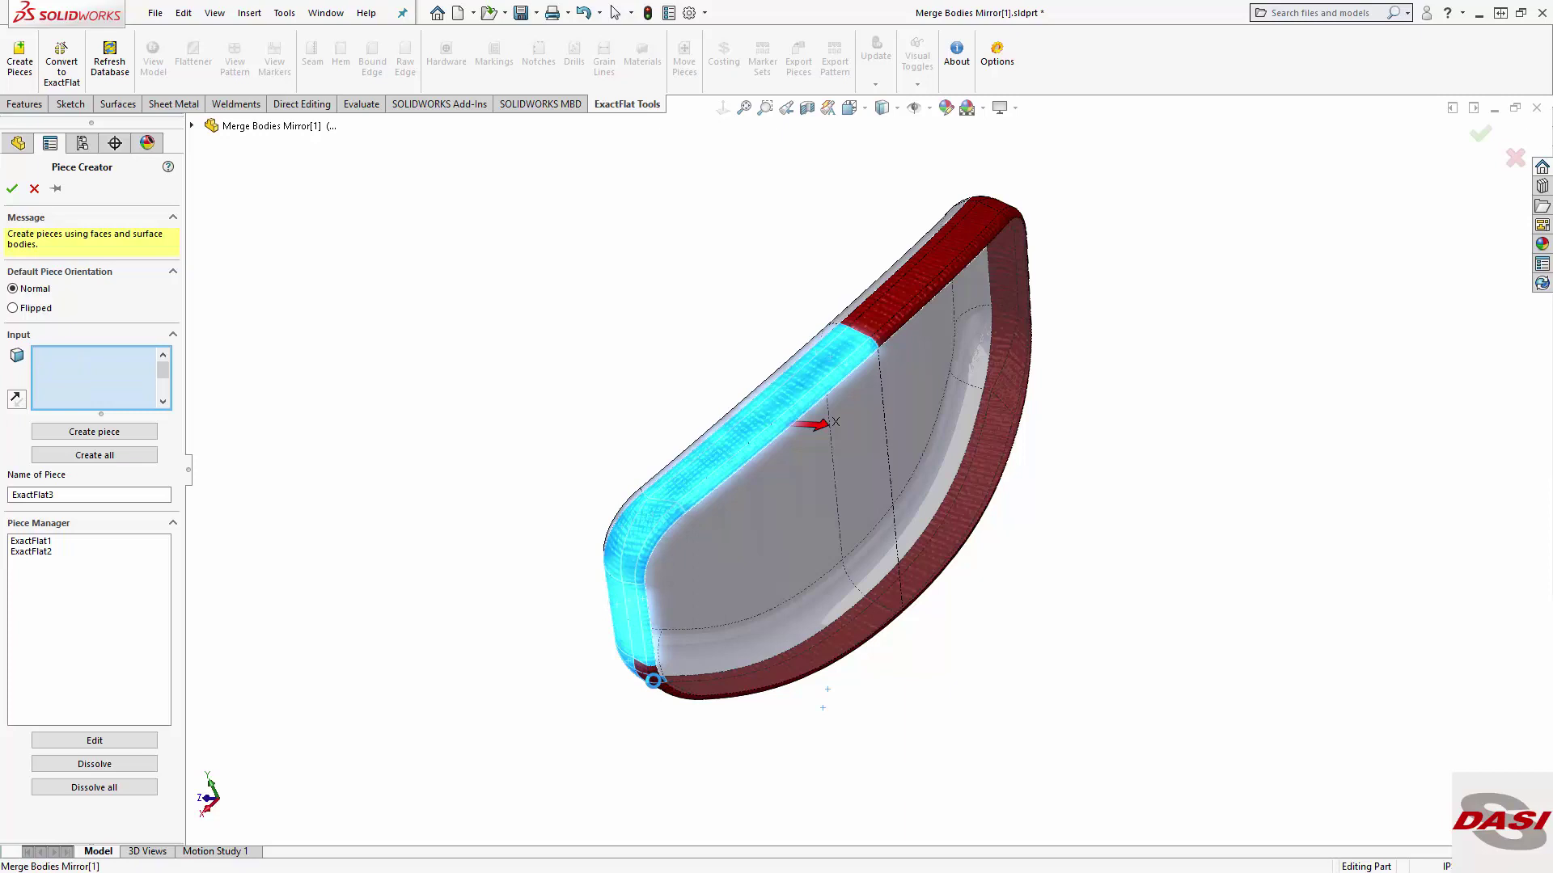
{"action": "left_click", "coordinate": [644, 677]}
{"action": "left_click", "coordinate": [672, 692]}
{"action": "left_click", "coordinate": [739, 701]}
{"action": "left_click", "coordinate": [740, 676]}
{"action": "left_click", "coordinate": [740, 672]}
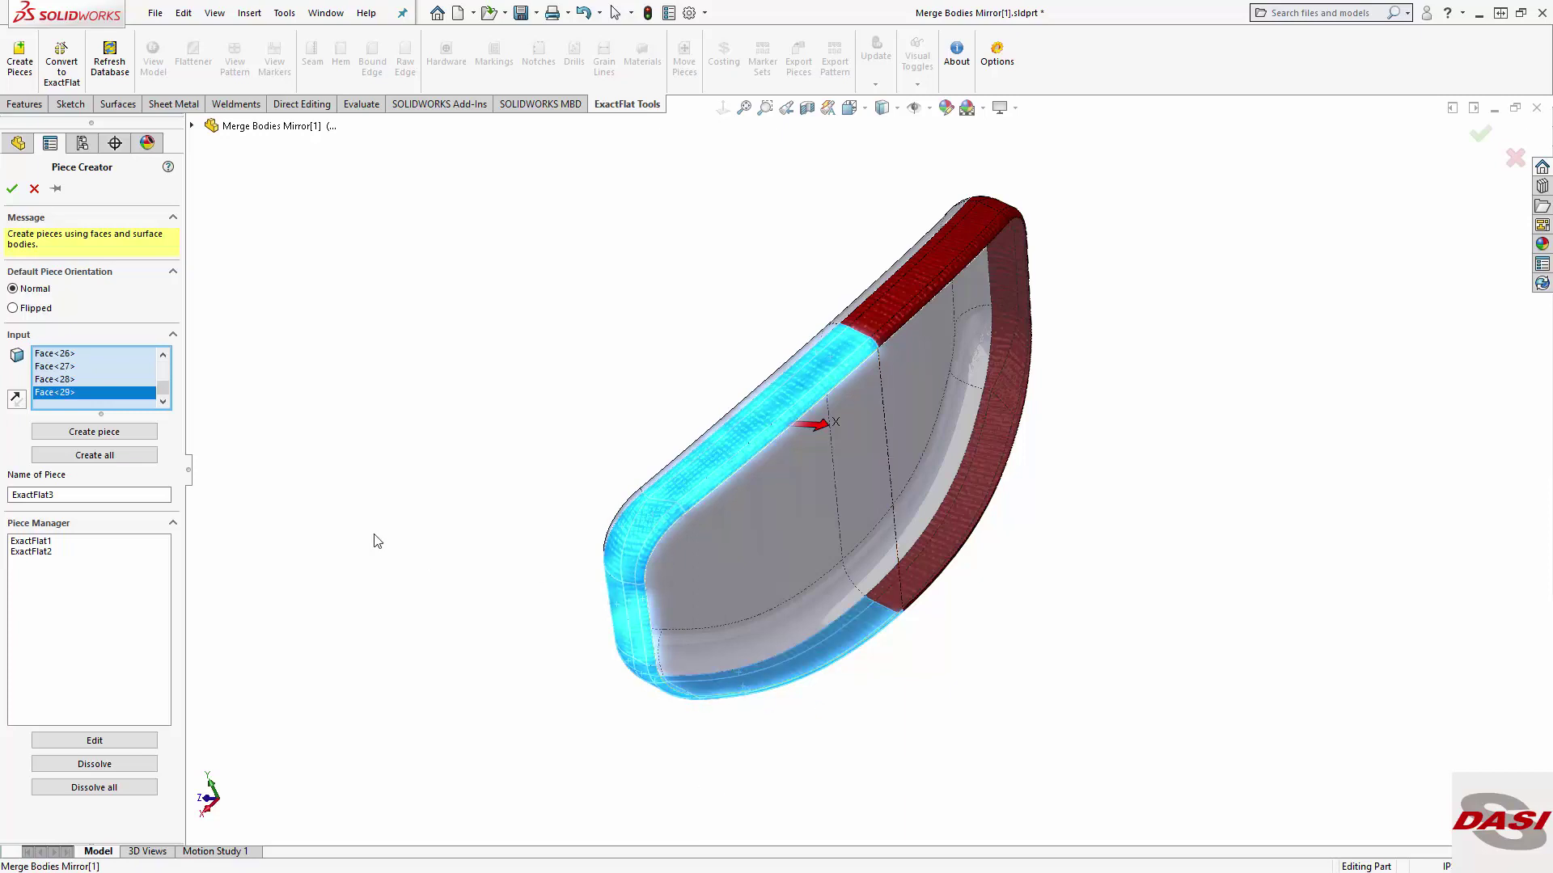
{"action": "left_click", "coordinate": [112, 433]}
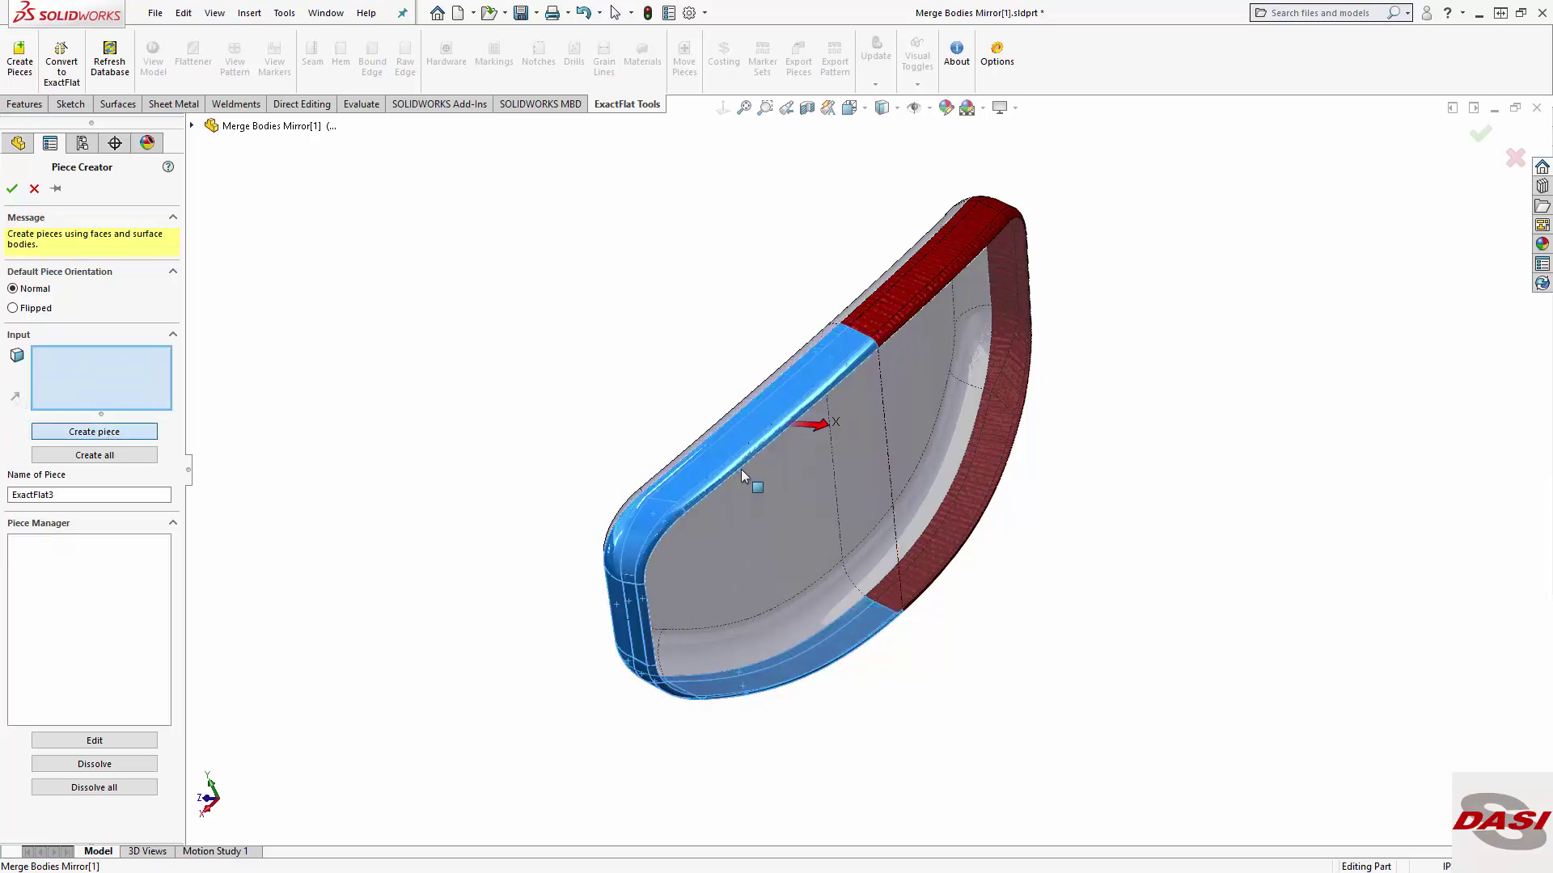
Step: Create a fourth piece from the remaining side-band faces on the other half and finish the Piece Creator
{"action": "left_click", "coordinate": [884, 329]}
{"action": "left_click", "coordinate": [872, 316]}
{"action": "left_click", "coordinate": [862, 304]}
{"action": "left_click", "coordinate": [1021, 212]}
{"action": "left_click", "coordinate": [1009, 202]}
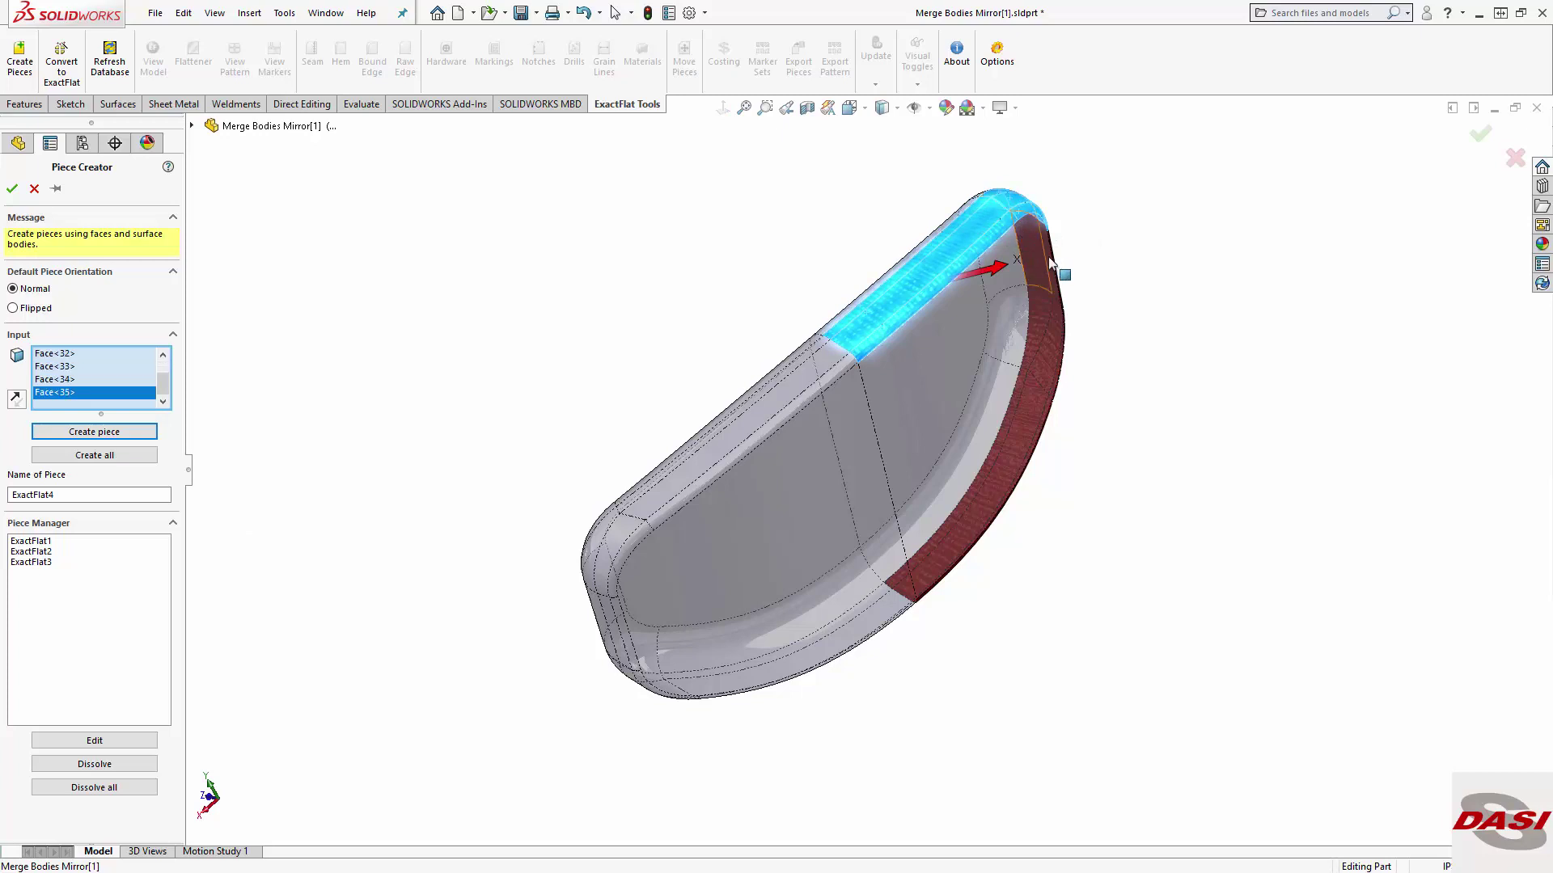
{"action": "left_click", "coordinate": [1063, 344]}
{"action": "left_click", "coordinate": [1048, 322]}
{"action": "left_click", "coordinate": [1050, 409]}
{"action": "left_click", "coordinate": [1035, 402]}
{"action": "left_click", "coordinate": [1019, 392]}
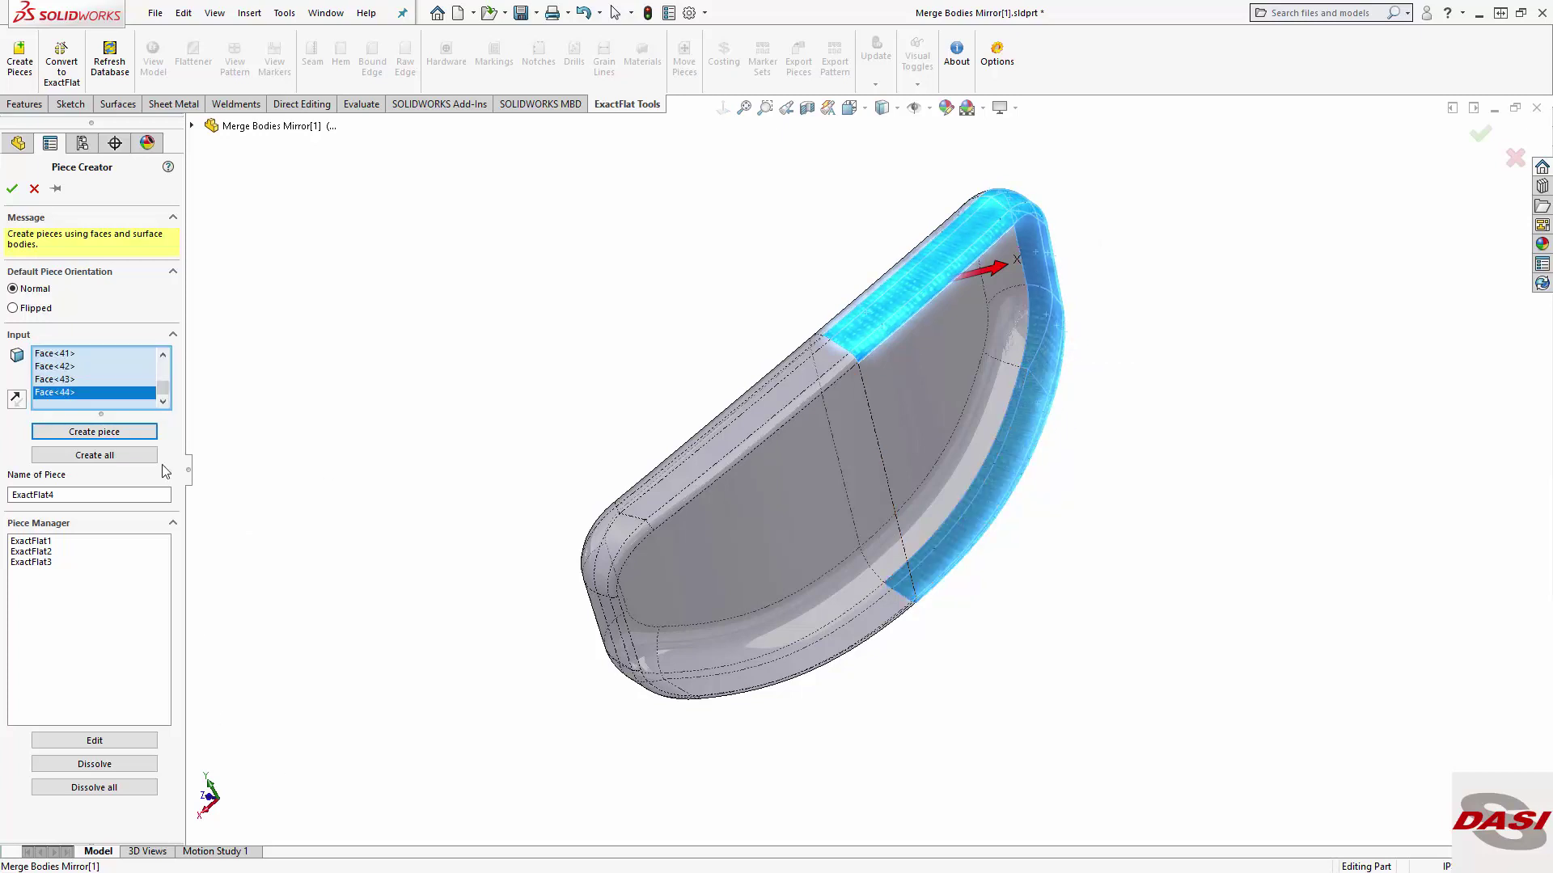
{"action": "left_click", "coordinate": [115, 435]}
{"action": "middle_click_drag", "start_coordinate": [431, 513], "coordinate": [556, 492]}
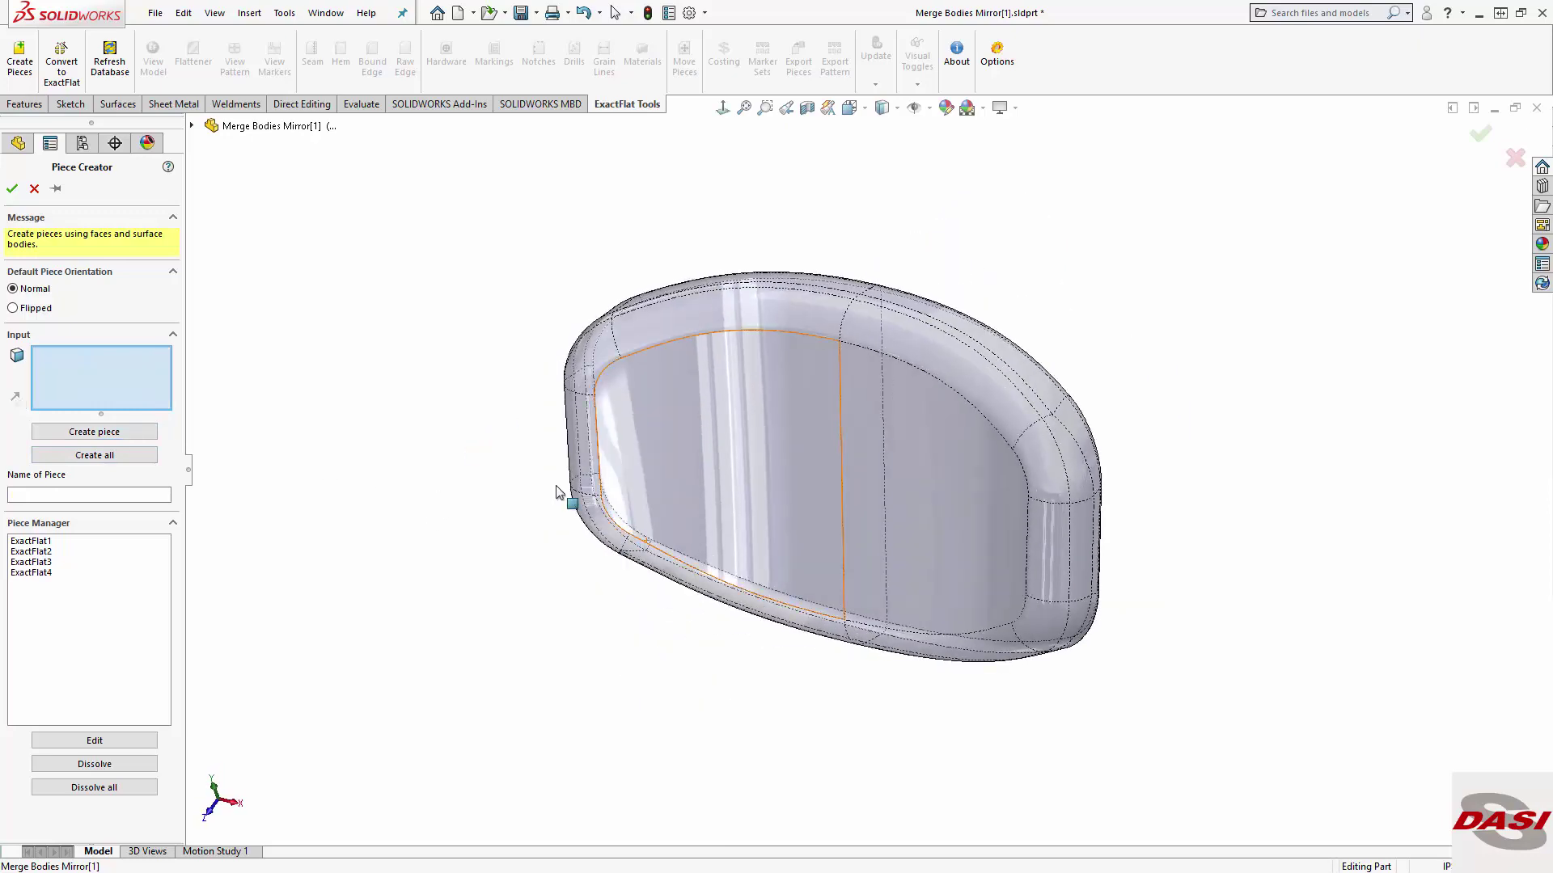
{"action": "left_click", "coordinate": [12, 189]}
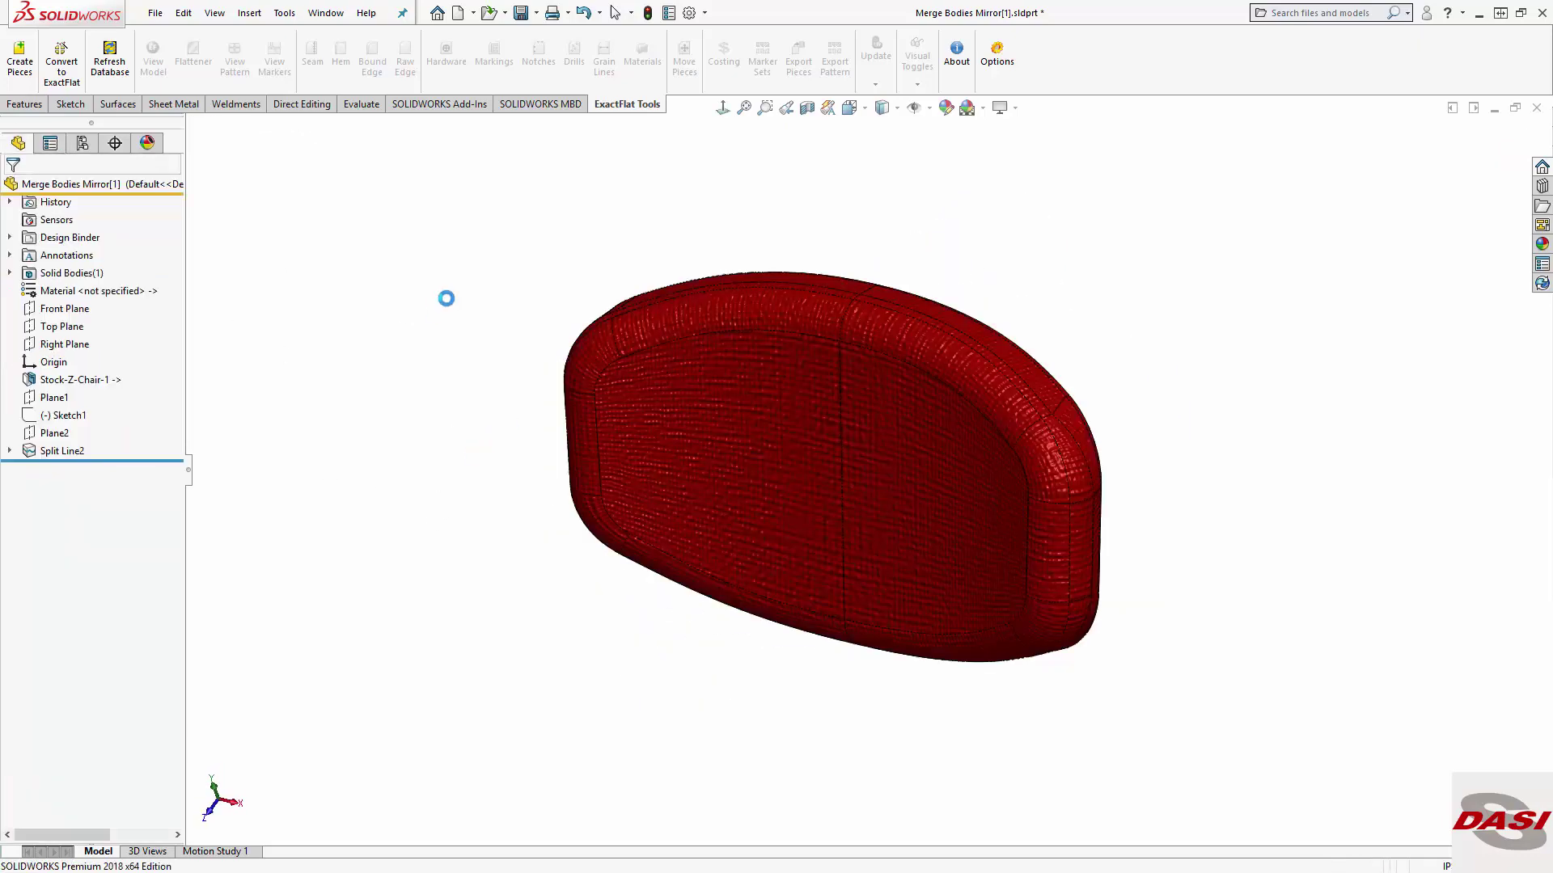
Step: Convert the four pieces to ExactFlat with the furniture material EF Sample - Weft Knitted Plain assigned to all of them
{"action": "left_click", "coordinate": [63, 69]}
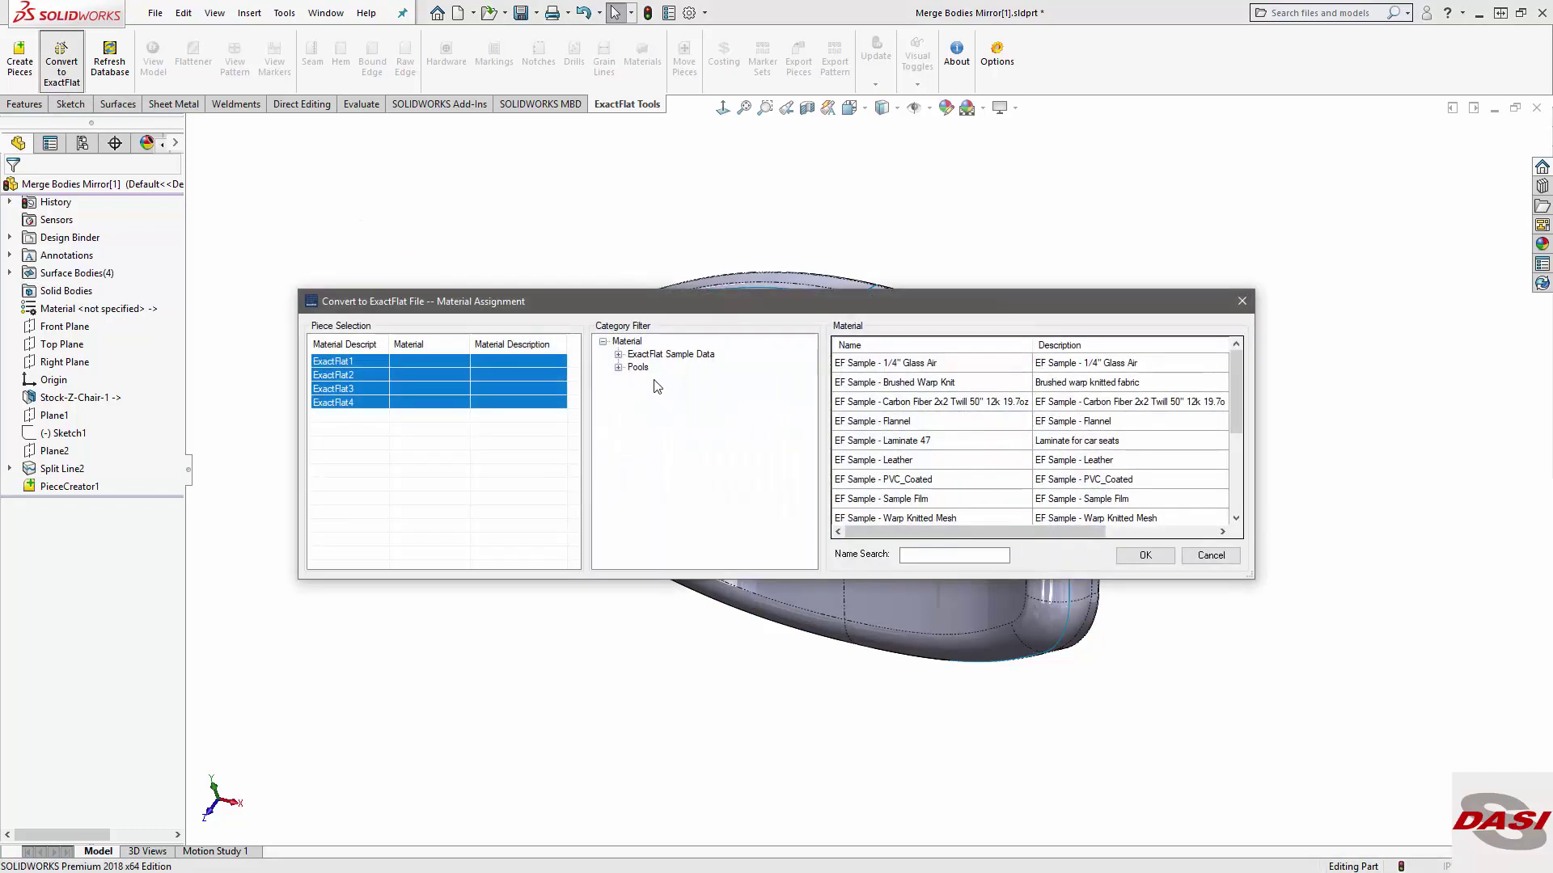
{"action": "left_click", "coordinate": [618, 355]}
{"action": "left_click", "coordinate": [634, 381]}
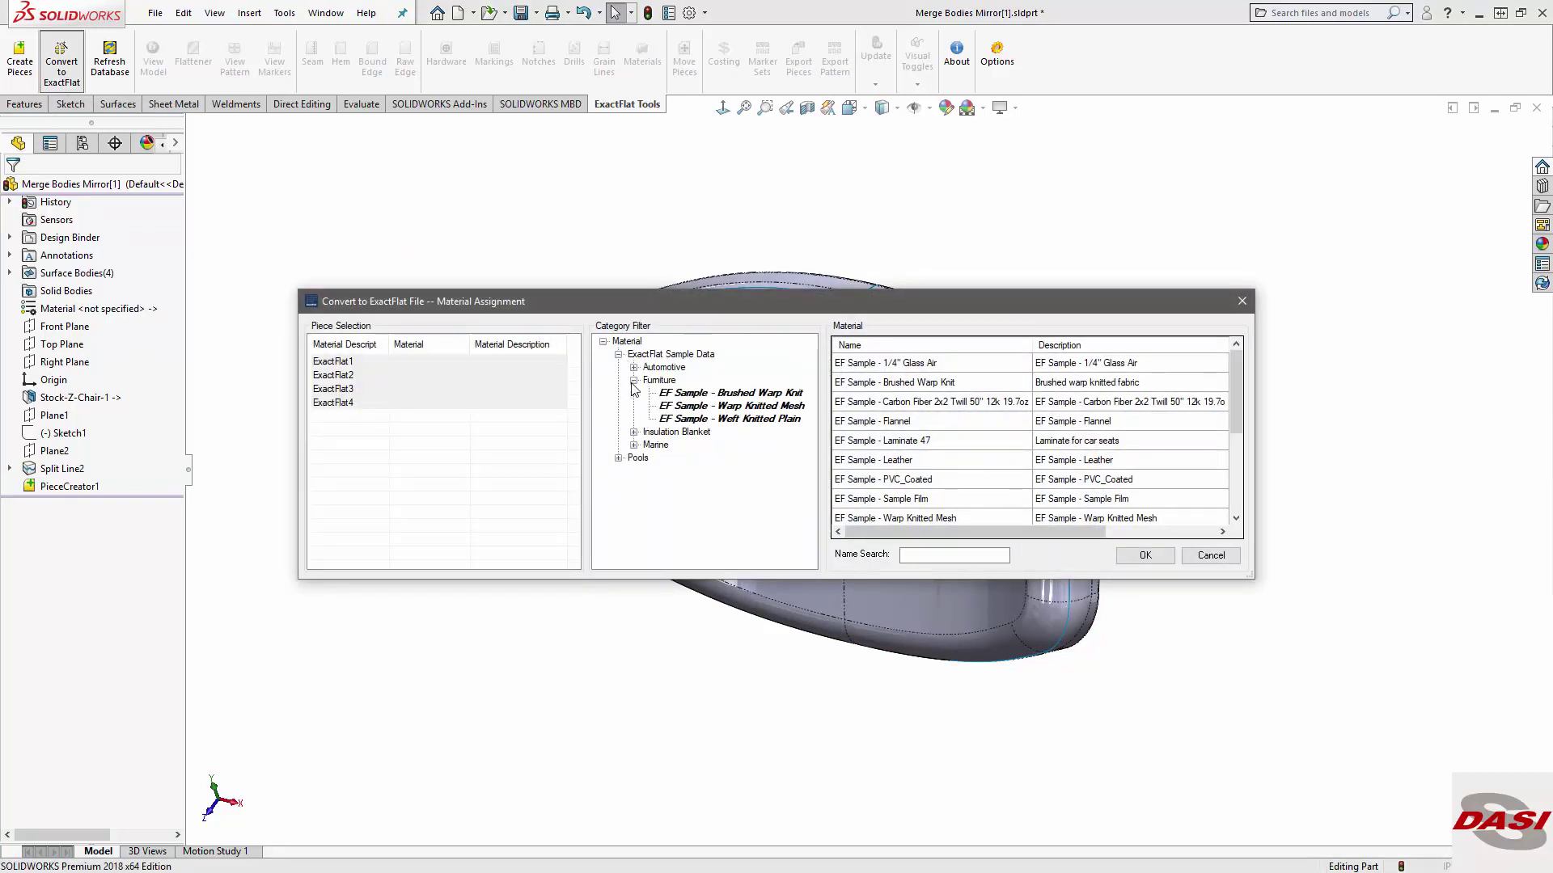
{"action": "left_click", "coordinate": [711, 420]}
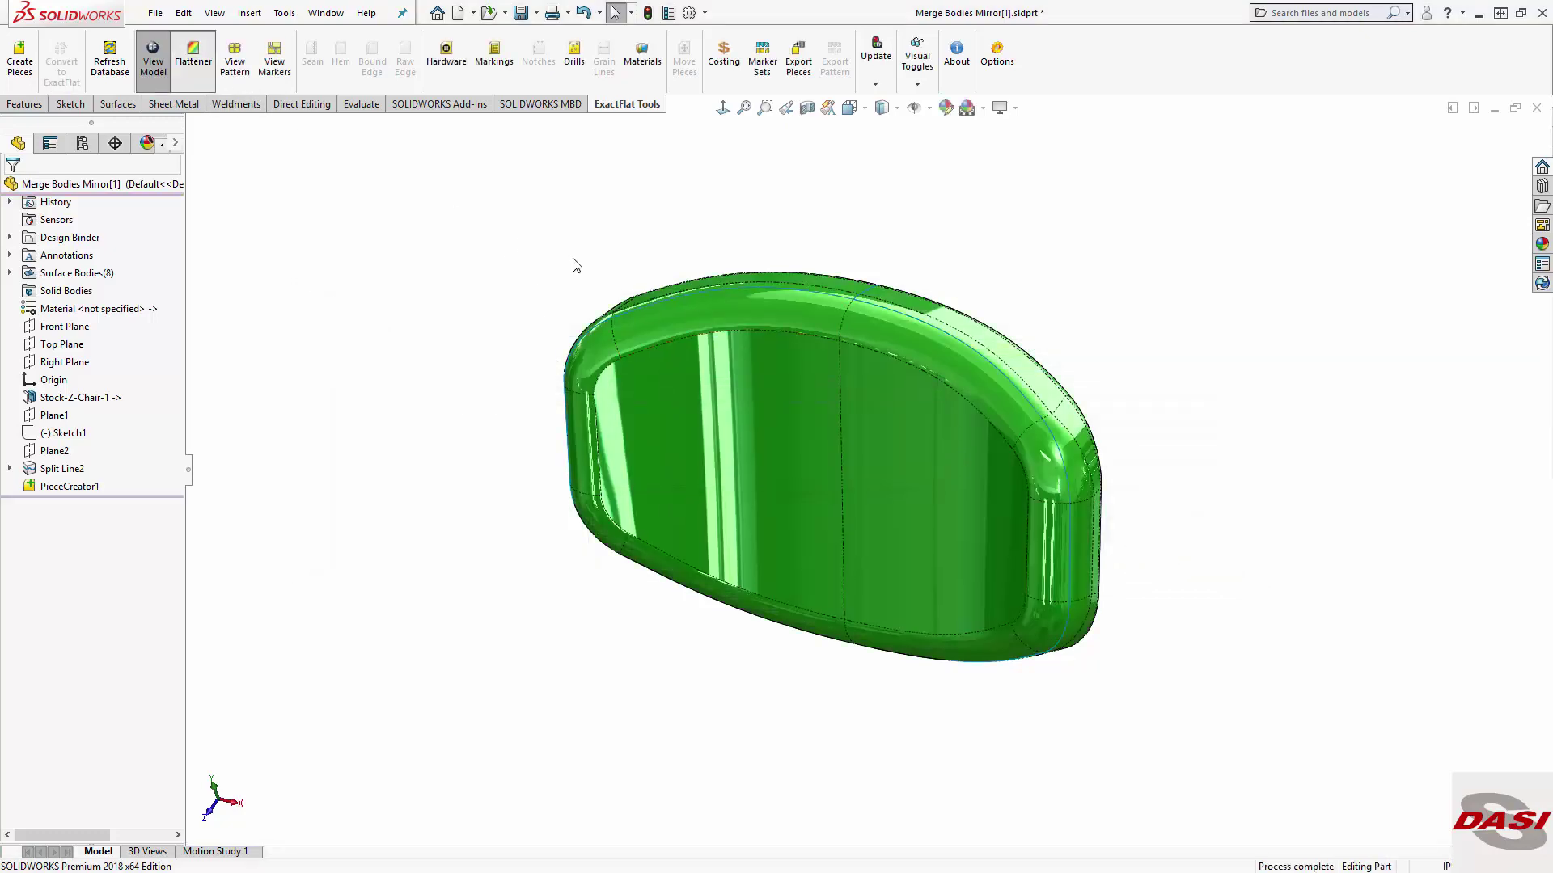
Step: Remesh all four pieces in the 3D to 2D Flattener and run adaptive remeshing on them
{"action": "middle_click_drag", "start_coordinate": [635, 328], "coordinate": [393, 355]}
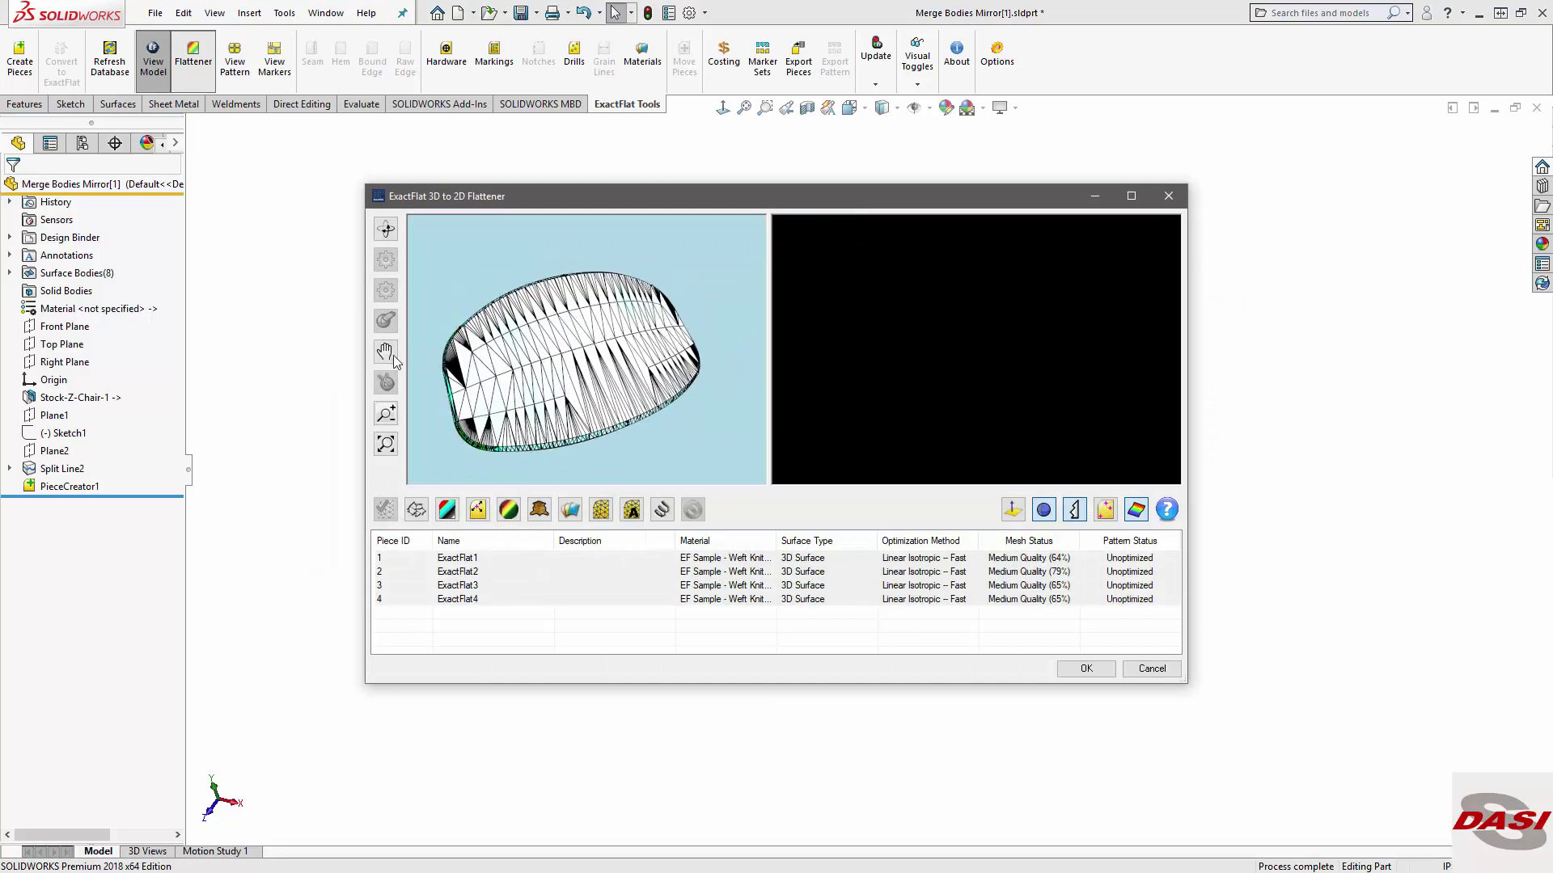
{"action": "left_click_drag", "start_coordinate": [396, 360], "coordinate": [643, 316]}
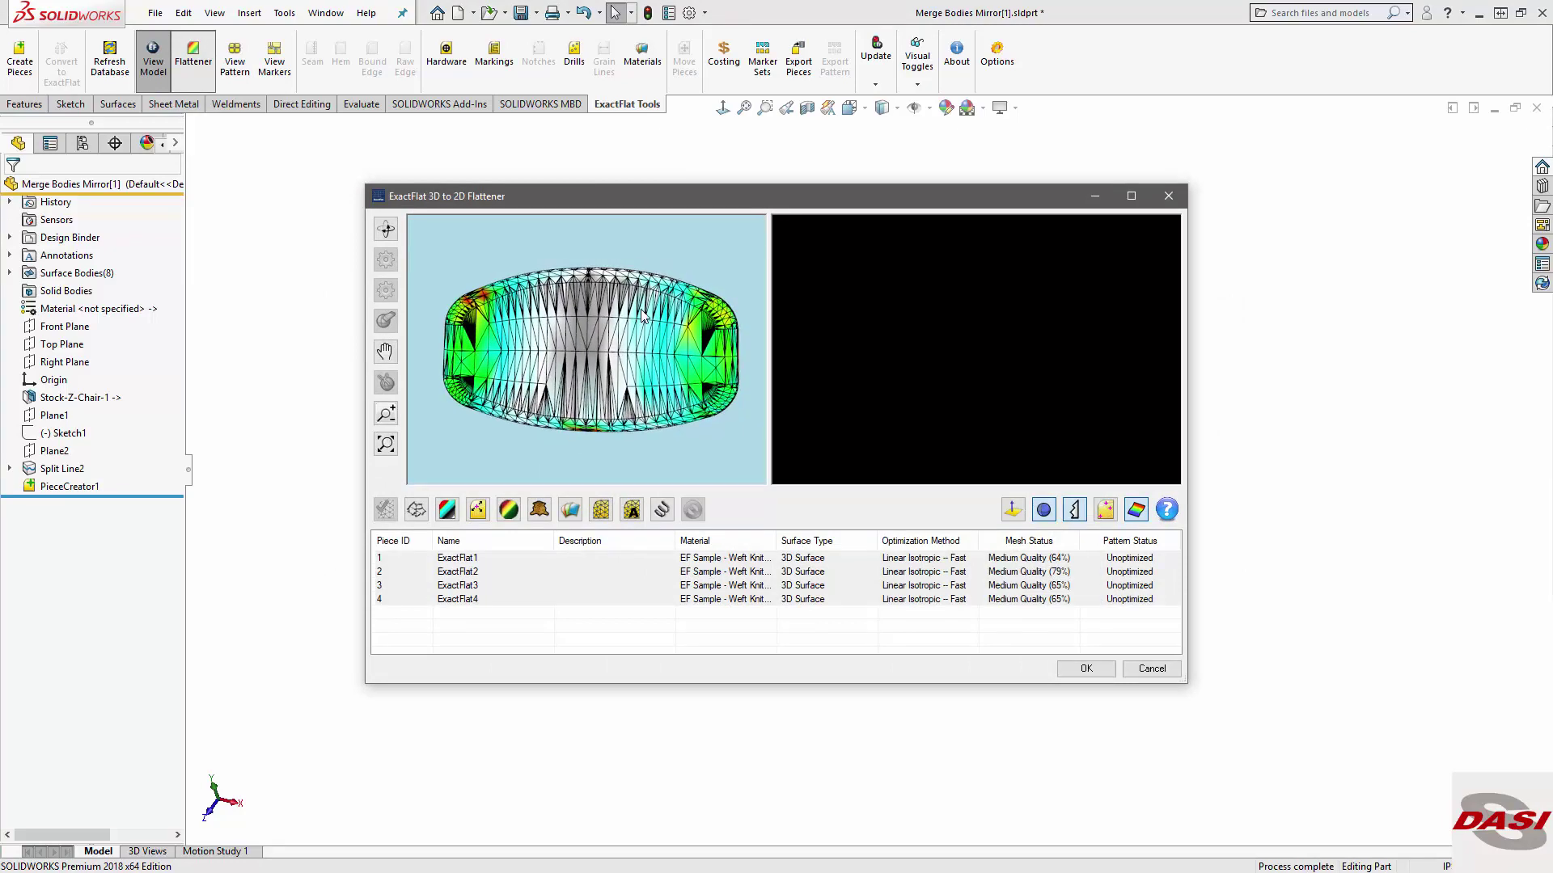
{"action": "left_click", "coordinate": [599, 511]}
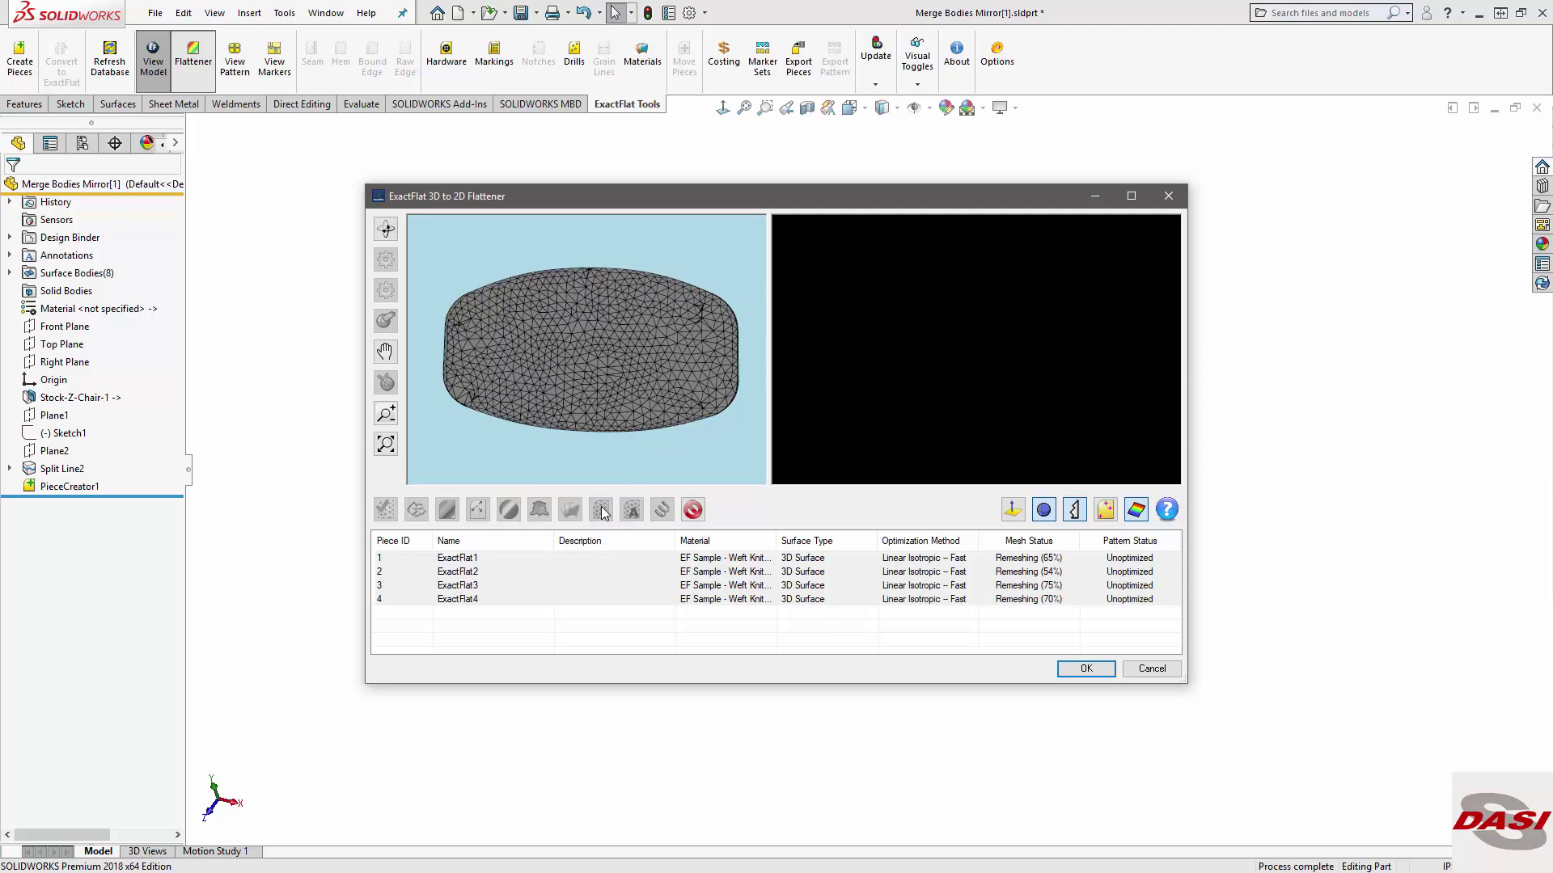
{"action": "left_click_drag", "start_coordinate": [690, 368], "coordinate": [645, 422]}
{"action": "left_click", "coordinate": [632, 511]}
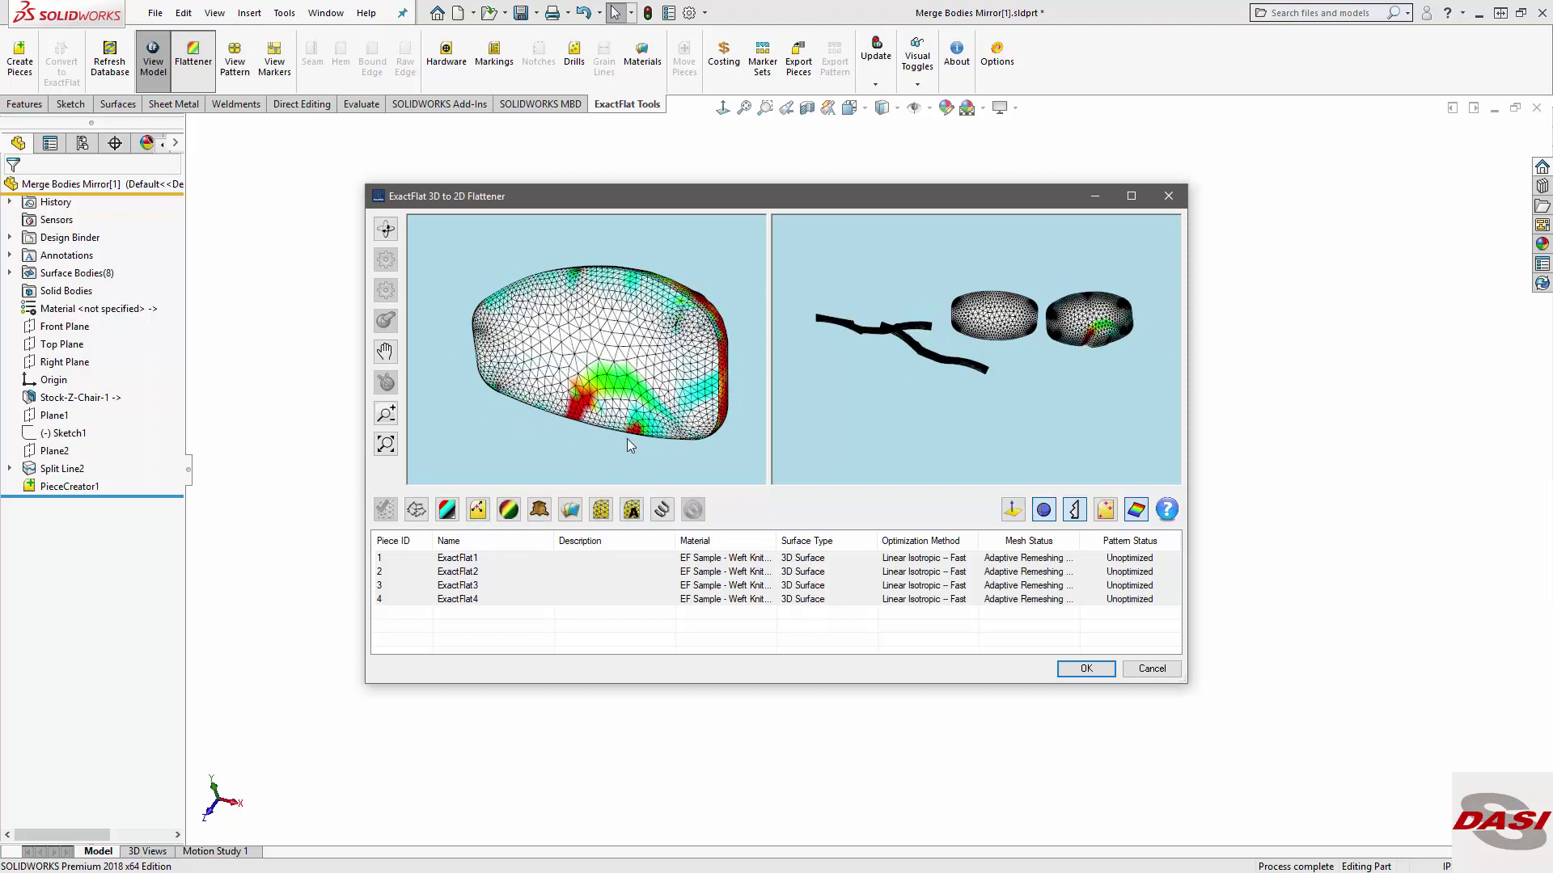
Step: Run the flat pattern optimization on the four pieces, then stop it and cancel out of the Flattener
{"action": "left_click_drag", "start_coordinate": [629, 445], "coordinate": [692, 402]}
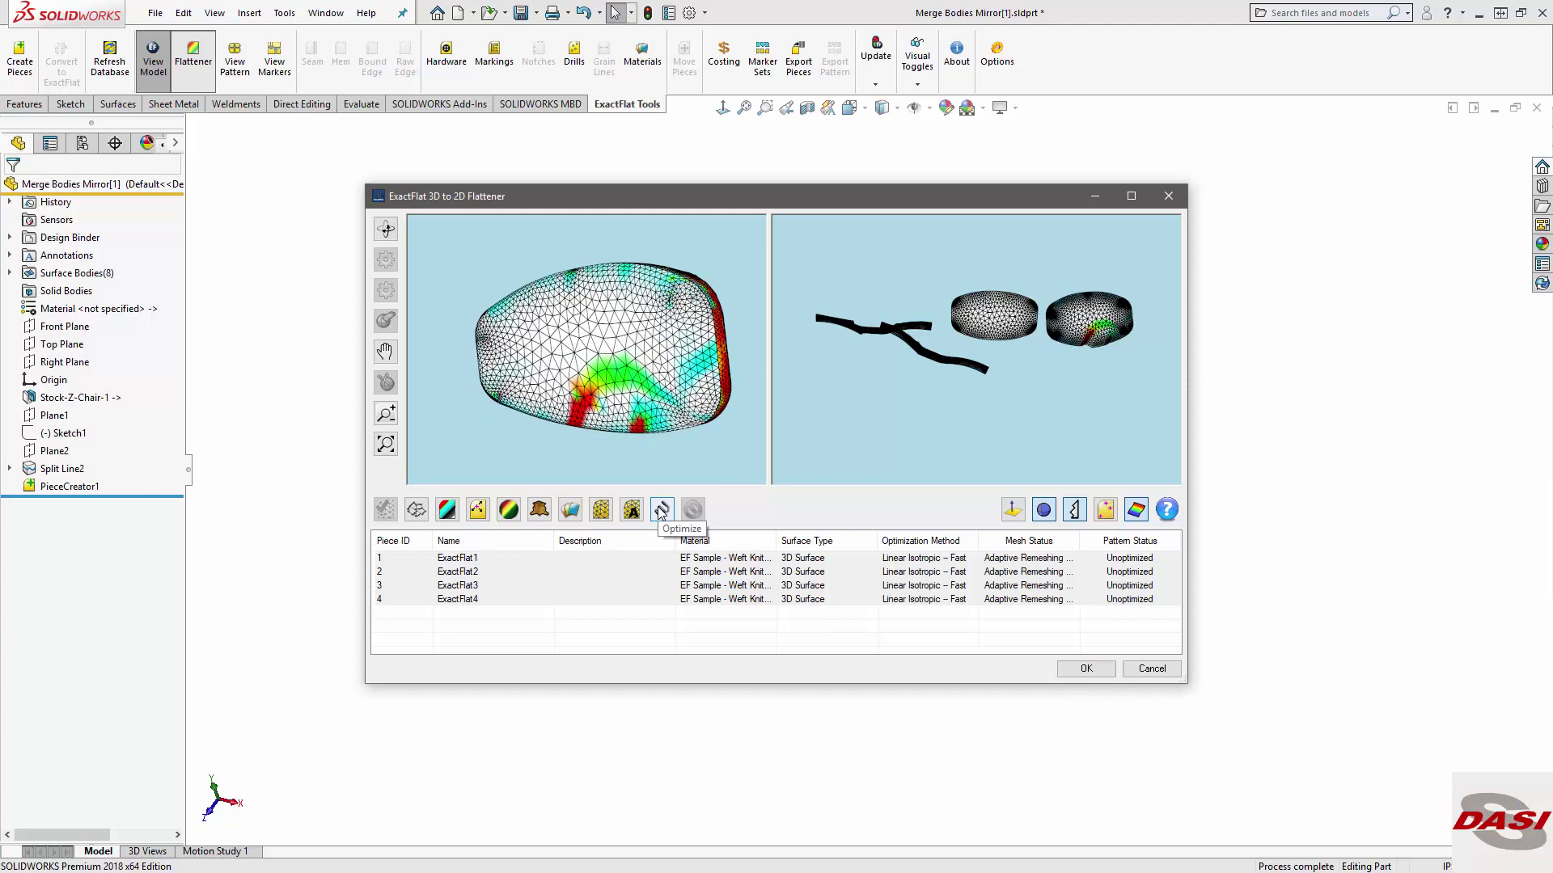
{"action": "left_click", "coordinate": [661, 510]}
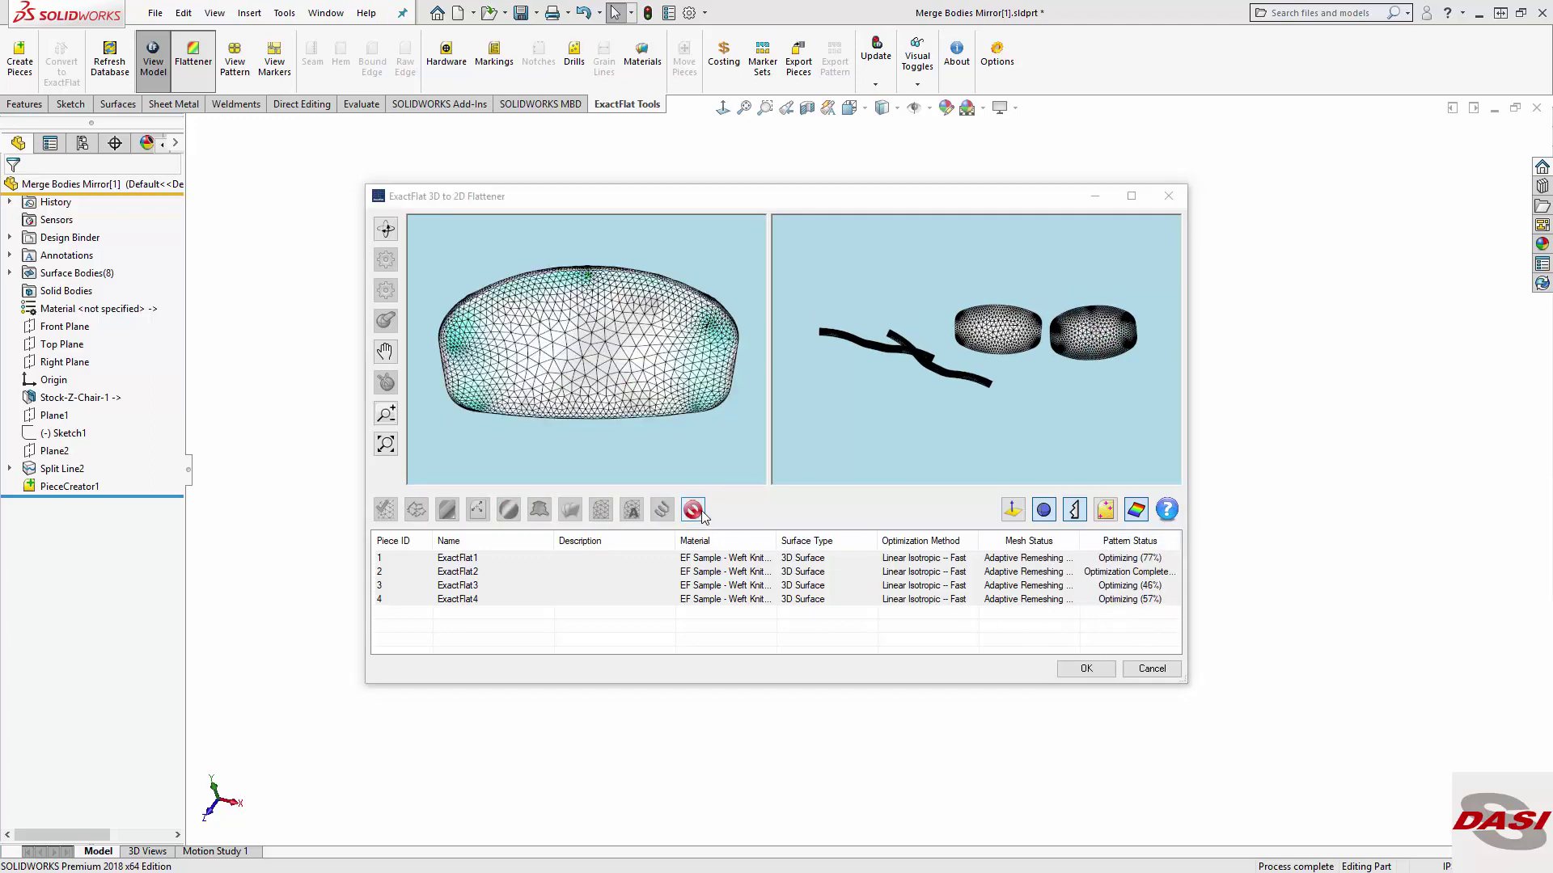
{"action": "left_click", "coordinate": [693, 509]}
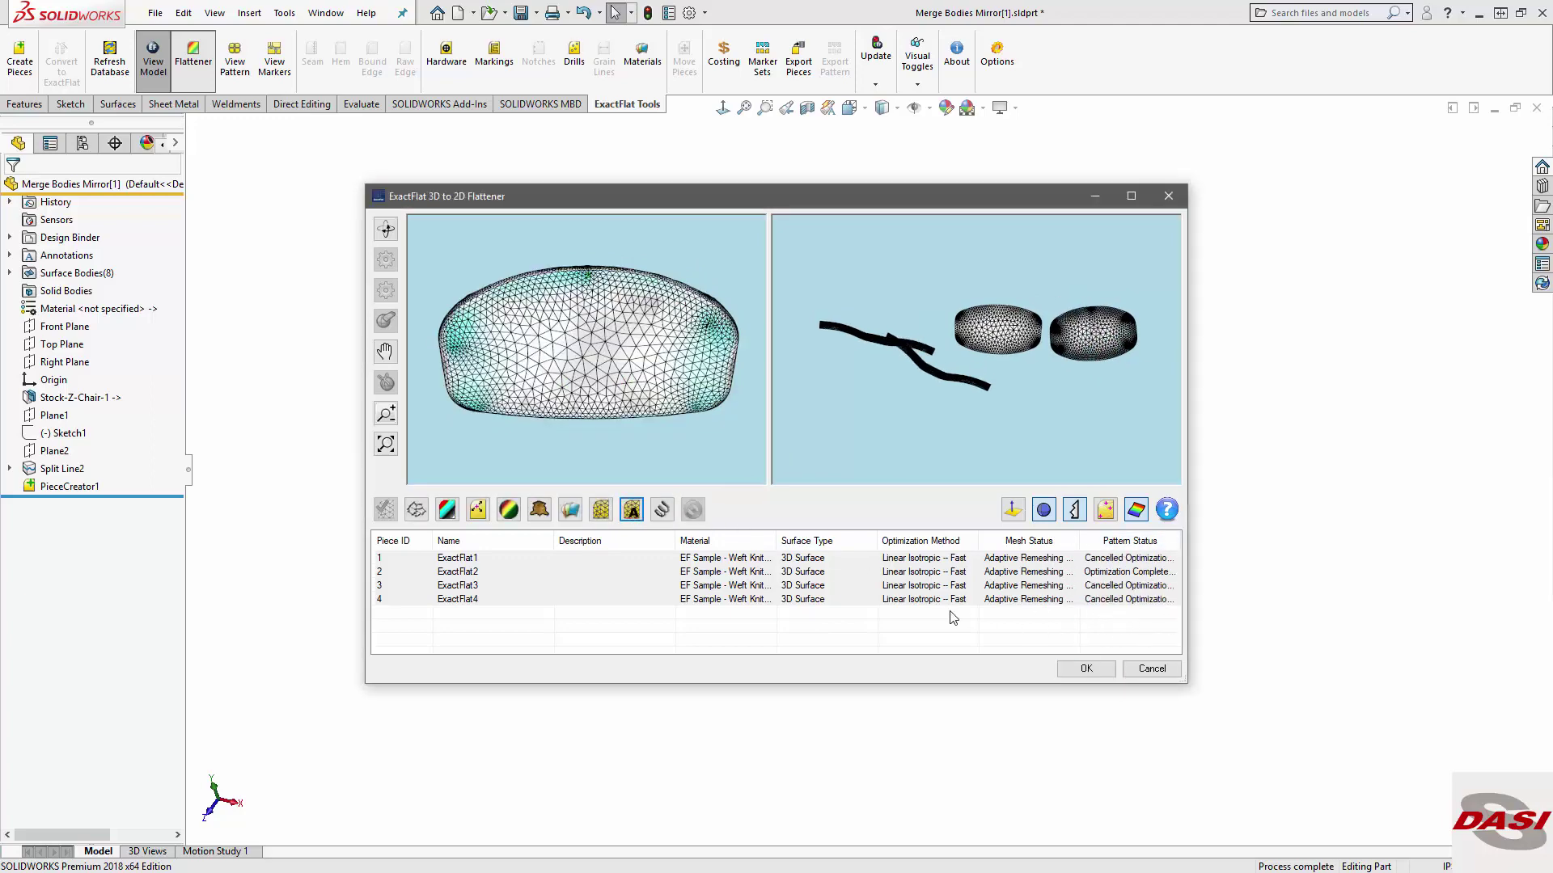
{"action": "left_click", "coordinate": [1148, 669]}
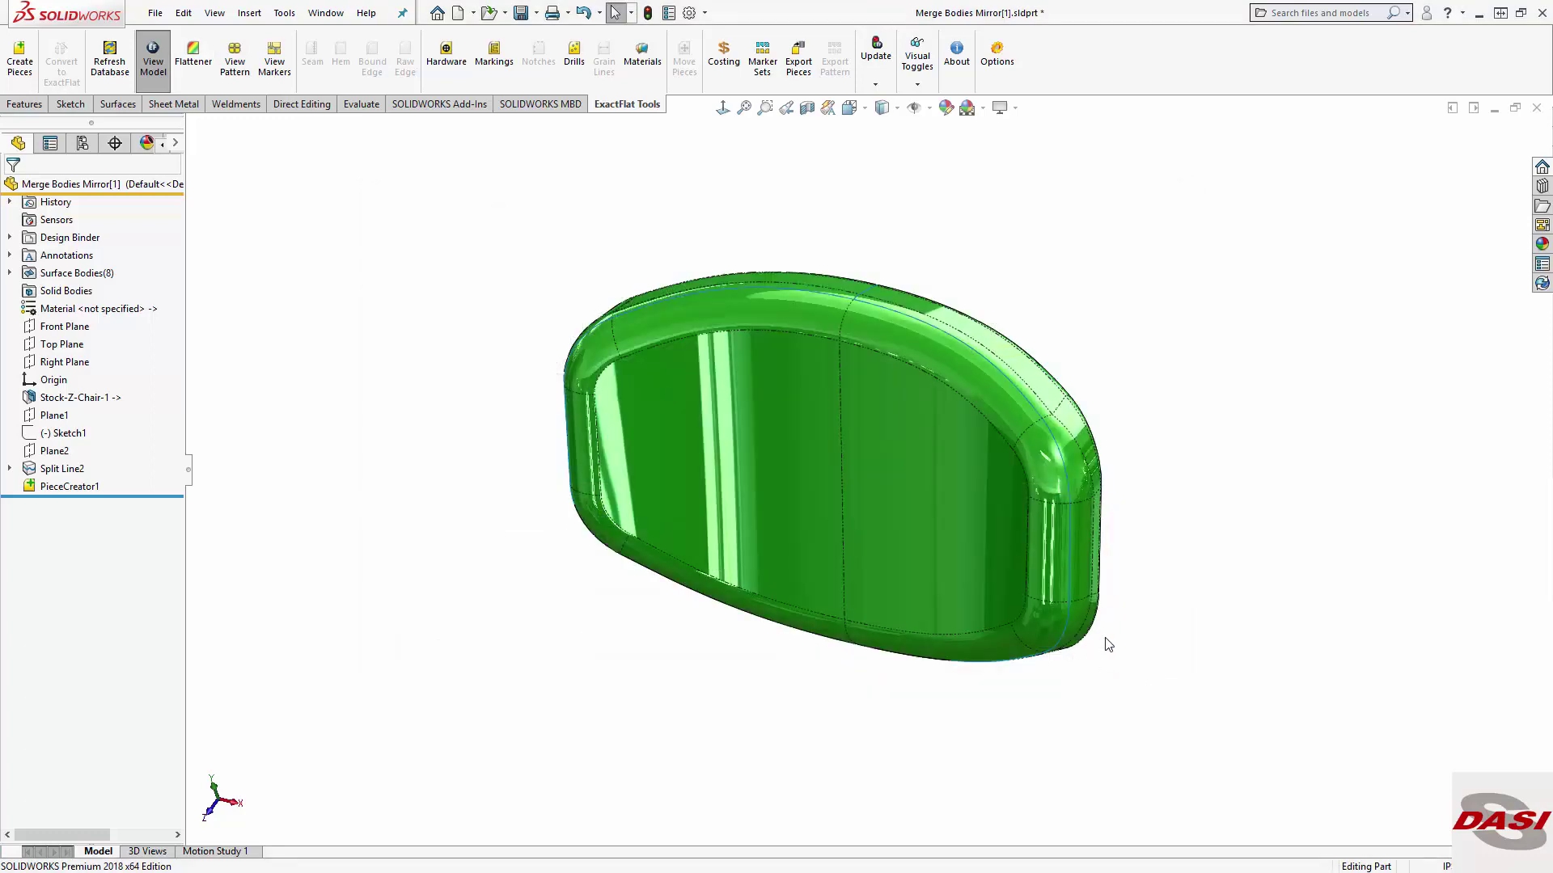
Step: Return to the Chair Assy assembly document
{"action": "key", "text": "ctrl+Tab"}
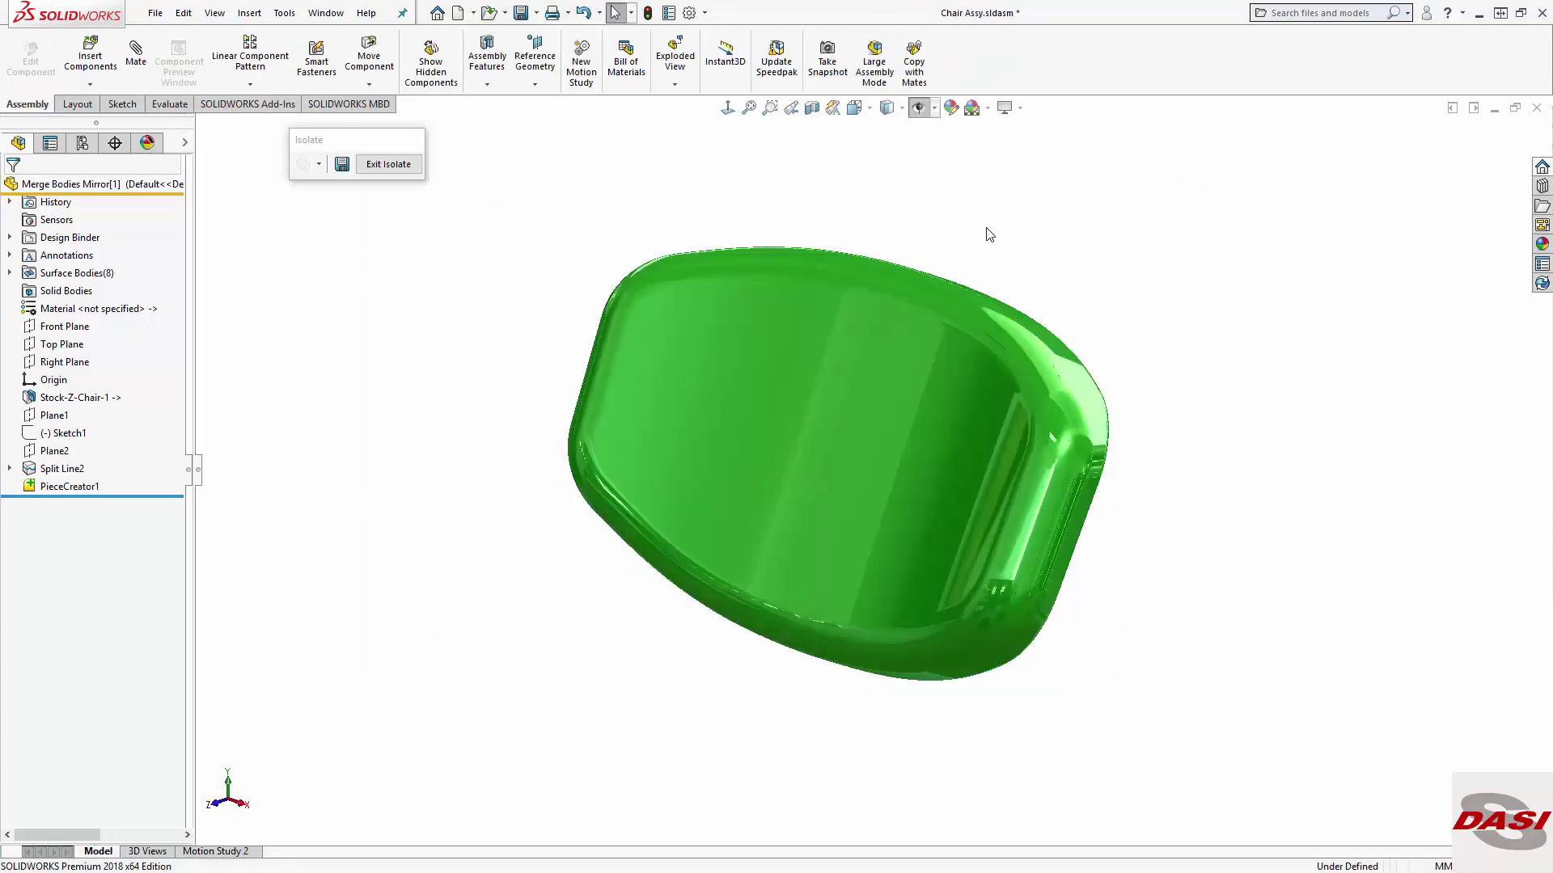
Step: Switch to the Flattened Seat Back part and display its flat pattern pieces
{"action": "key", "text": "ctrl+Tab"}
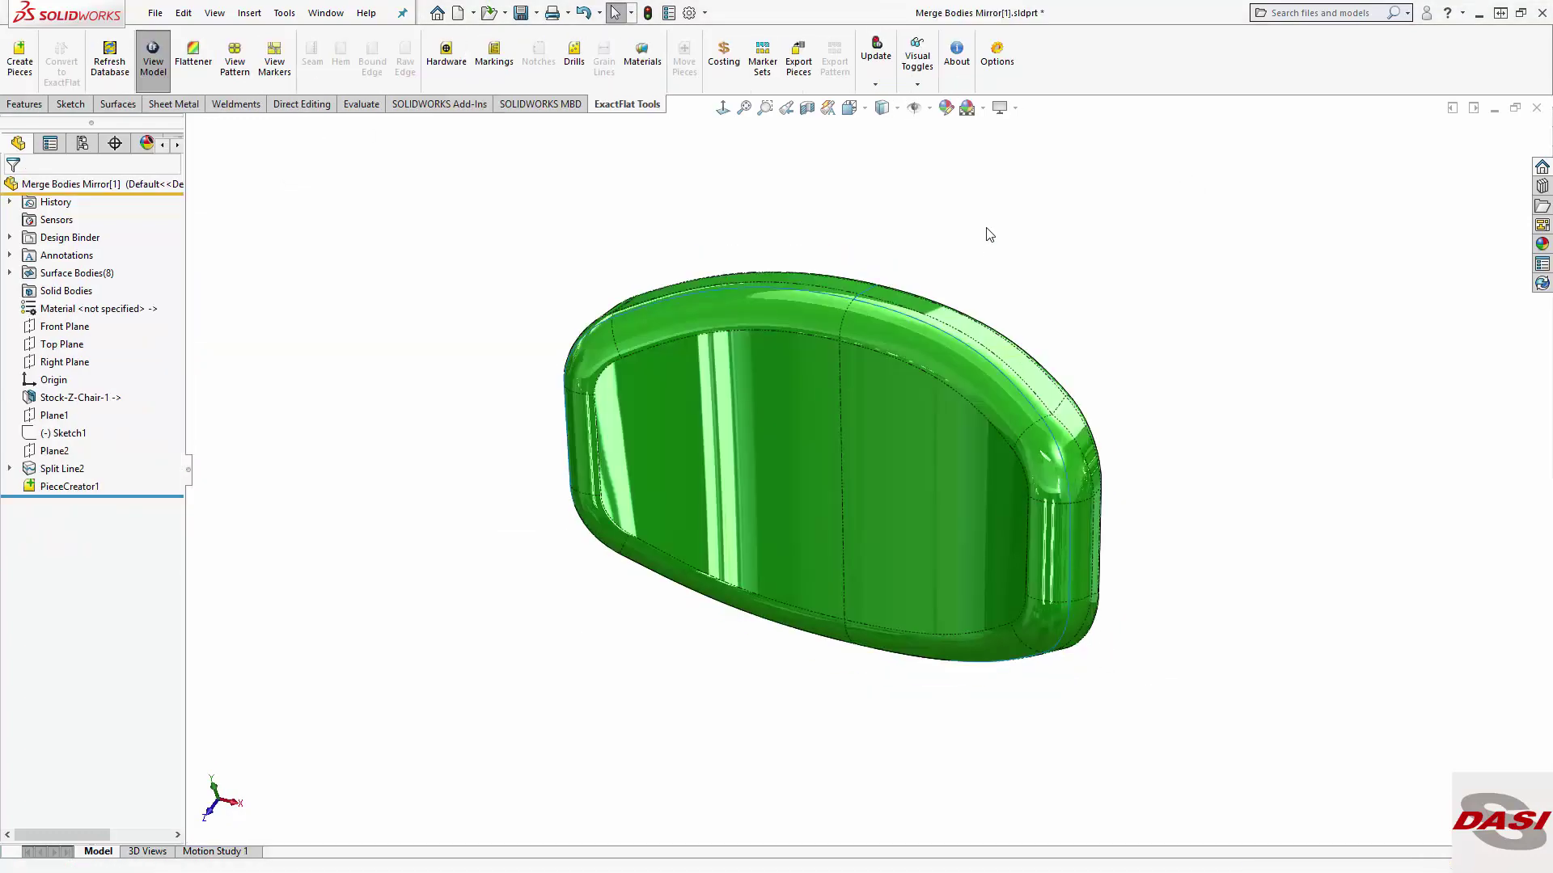
{"action": "key", "text": "ctrl+Tab"}
{"action": "key", "text": "ctrl+Tab"}
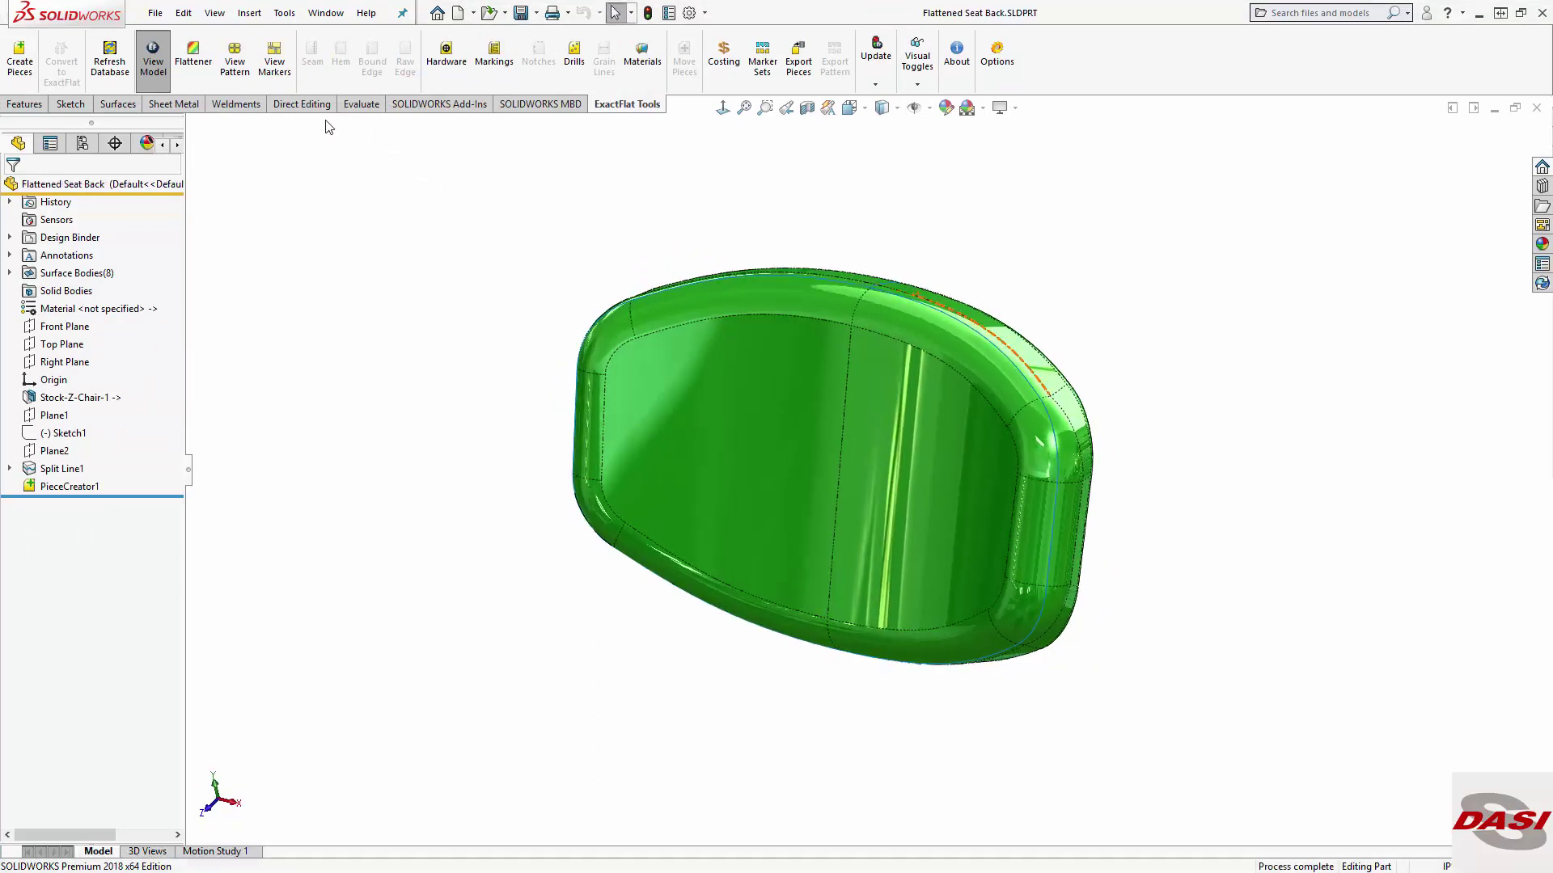
{"action": "left_click", "coordinate": [234, 57]}
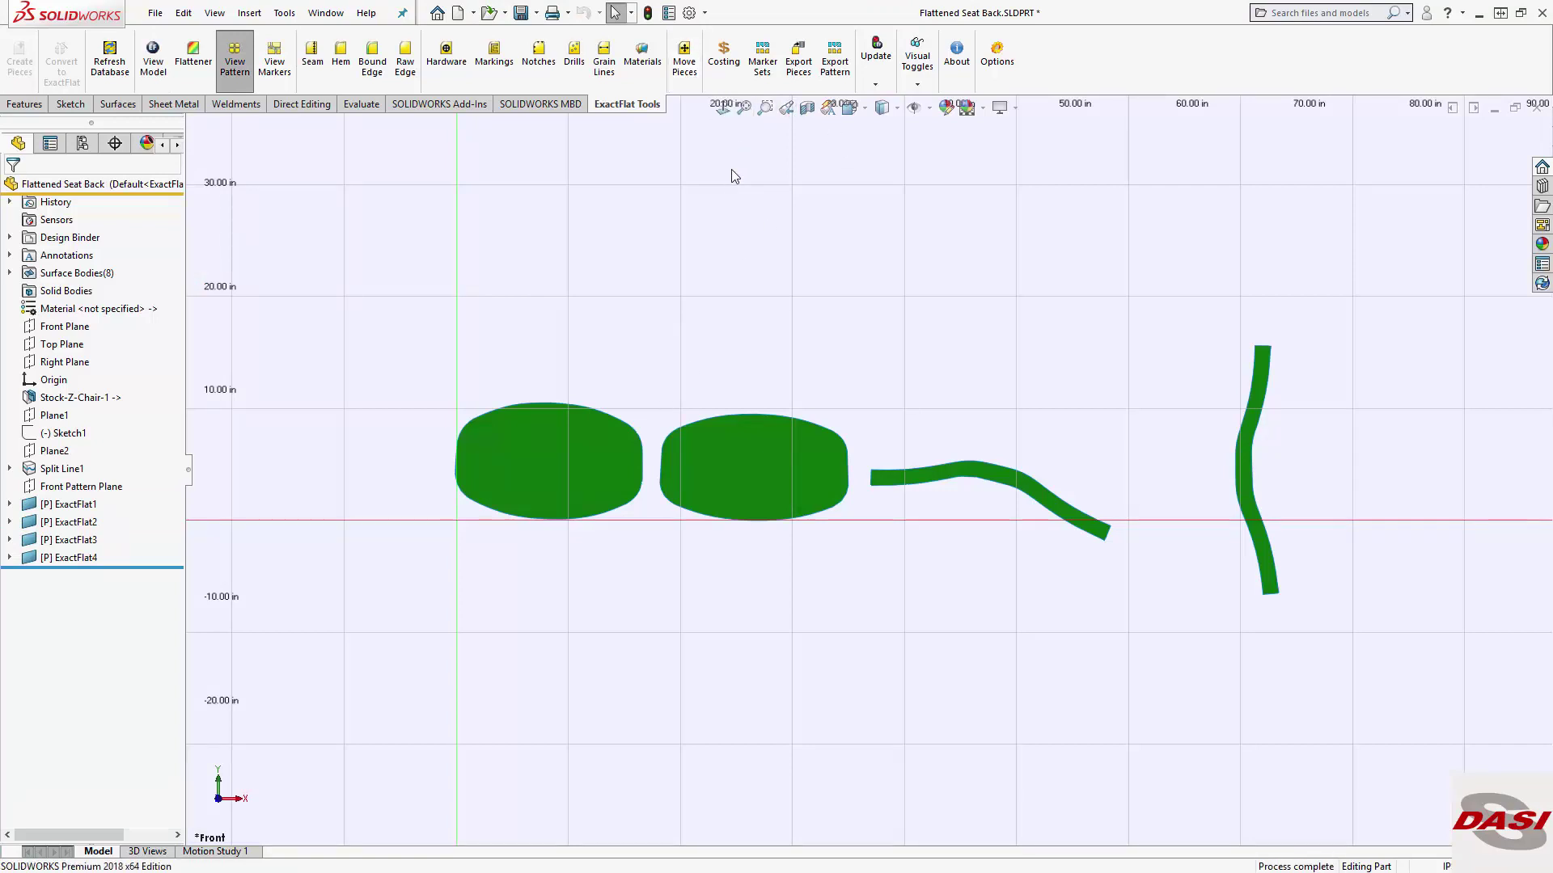
Step: Apply Join 10mm seams around both oval cushion panels, pair them with the long strip edges, and include the strips' end edges
{"action": "left_click", "coordinate": [492, 411]}
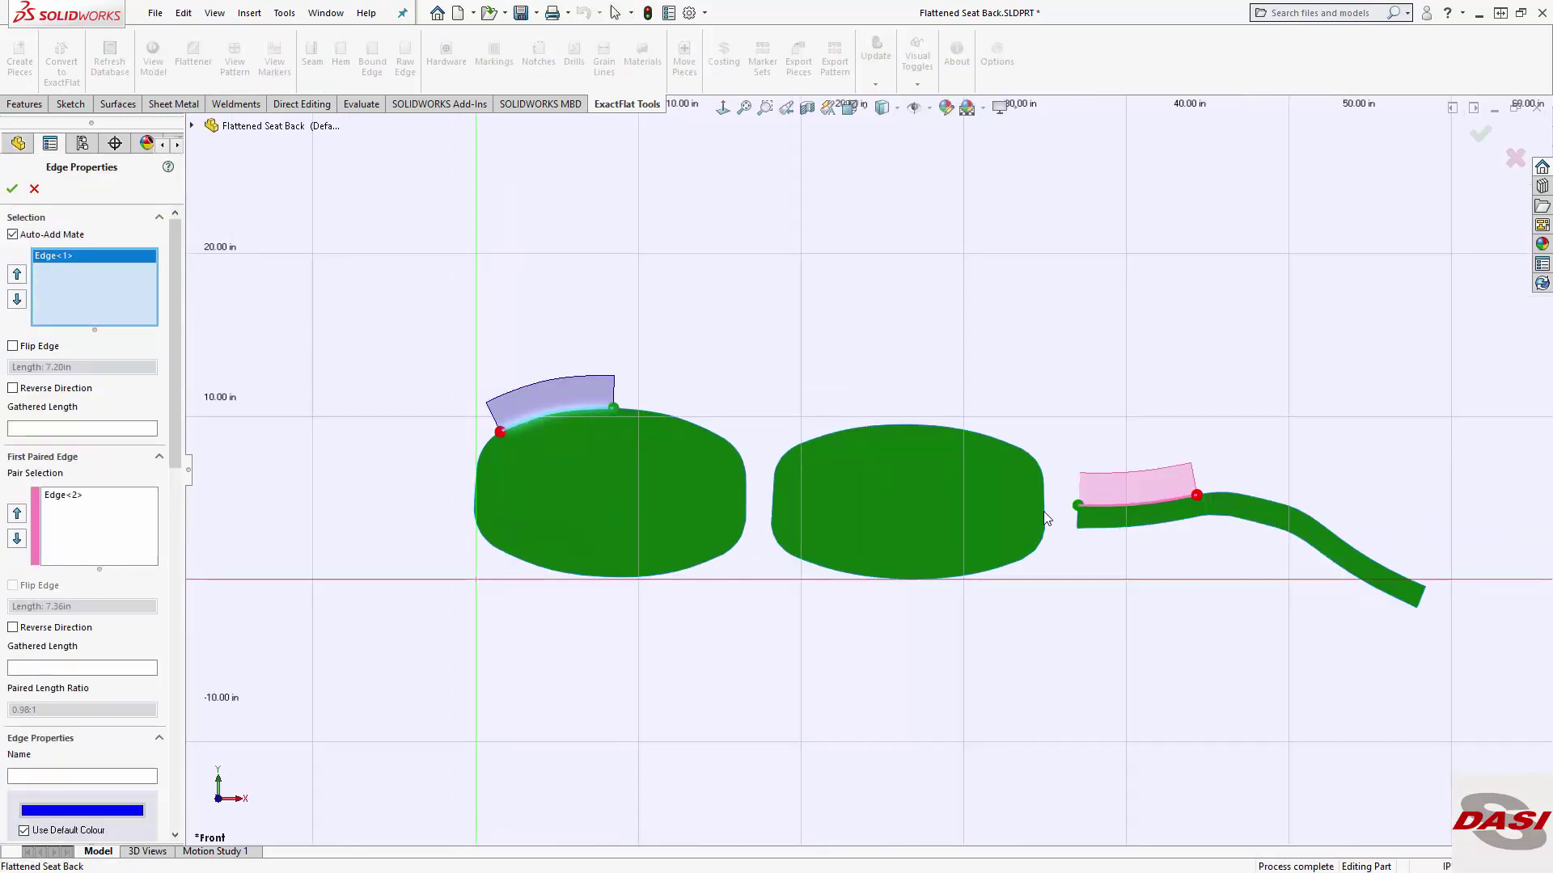
{"action": "left_click_drag", "start_coordinate": [177, 457], "coordinate": [179, 695]}
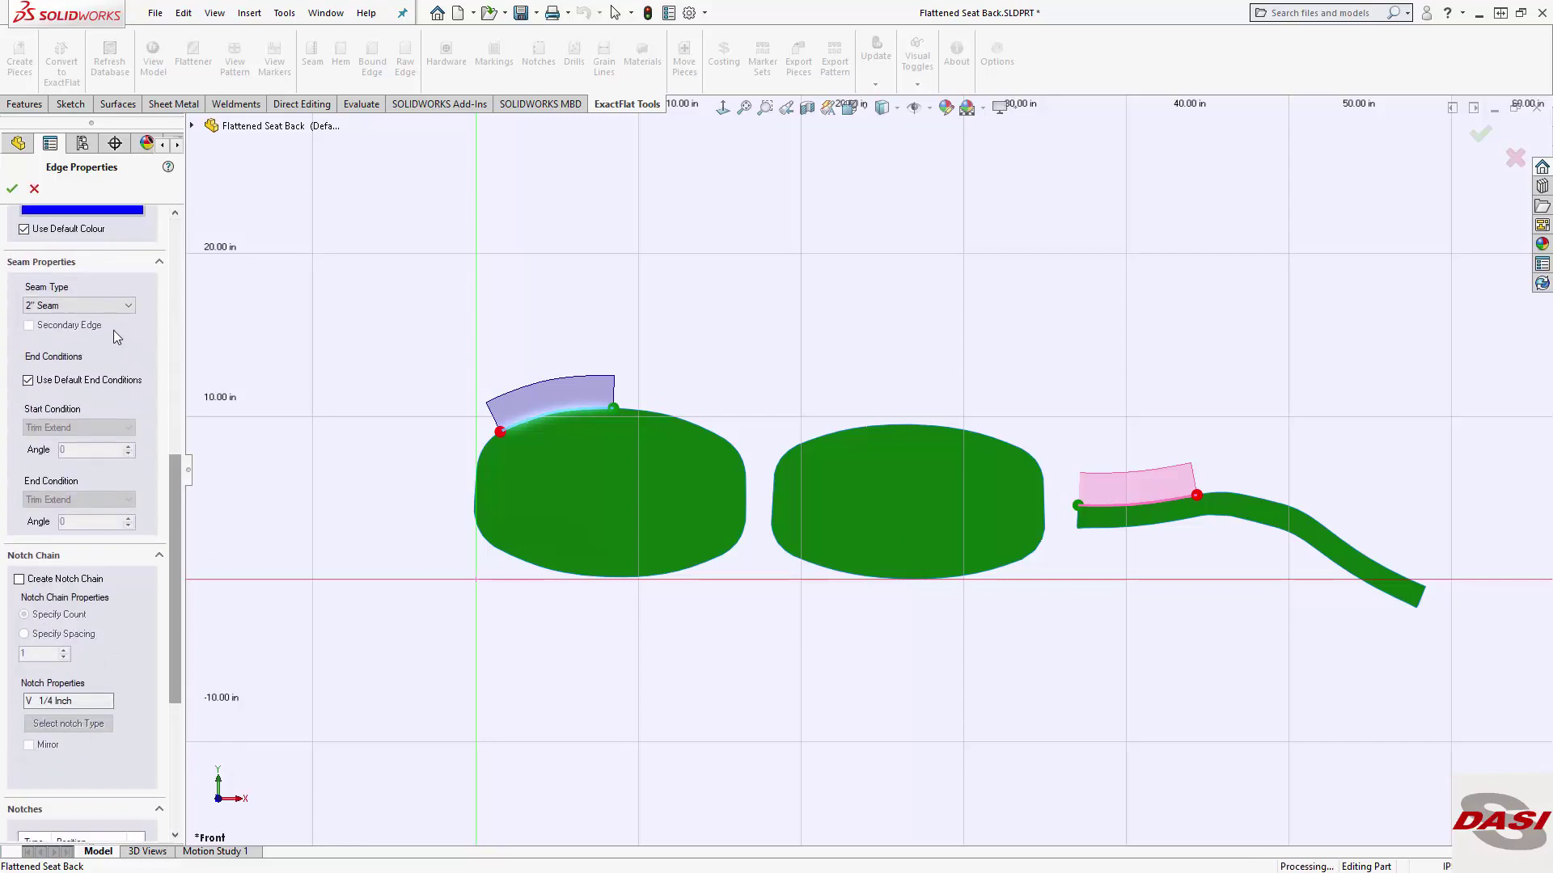
{"action": "left_click", "coordinate": [79, 306]}
{"action": "left_click", "coordinate": [68, 341]}
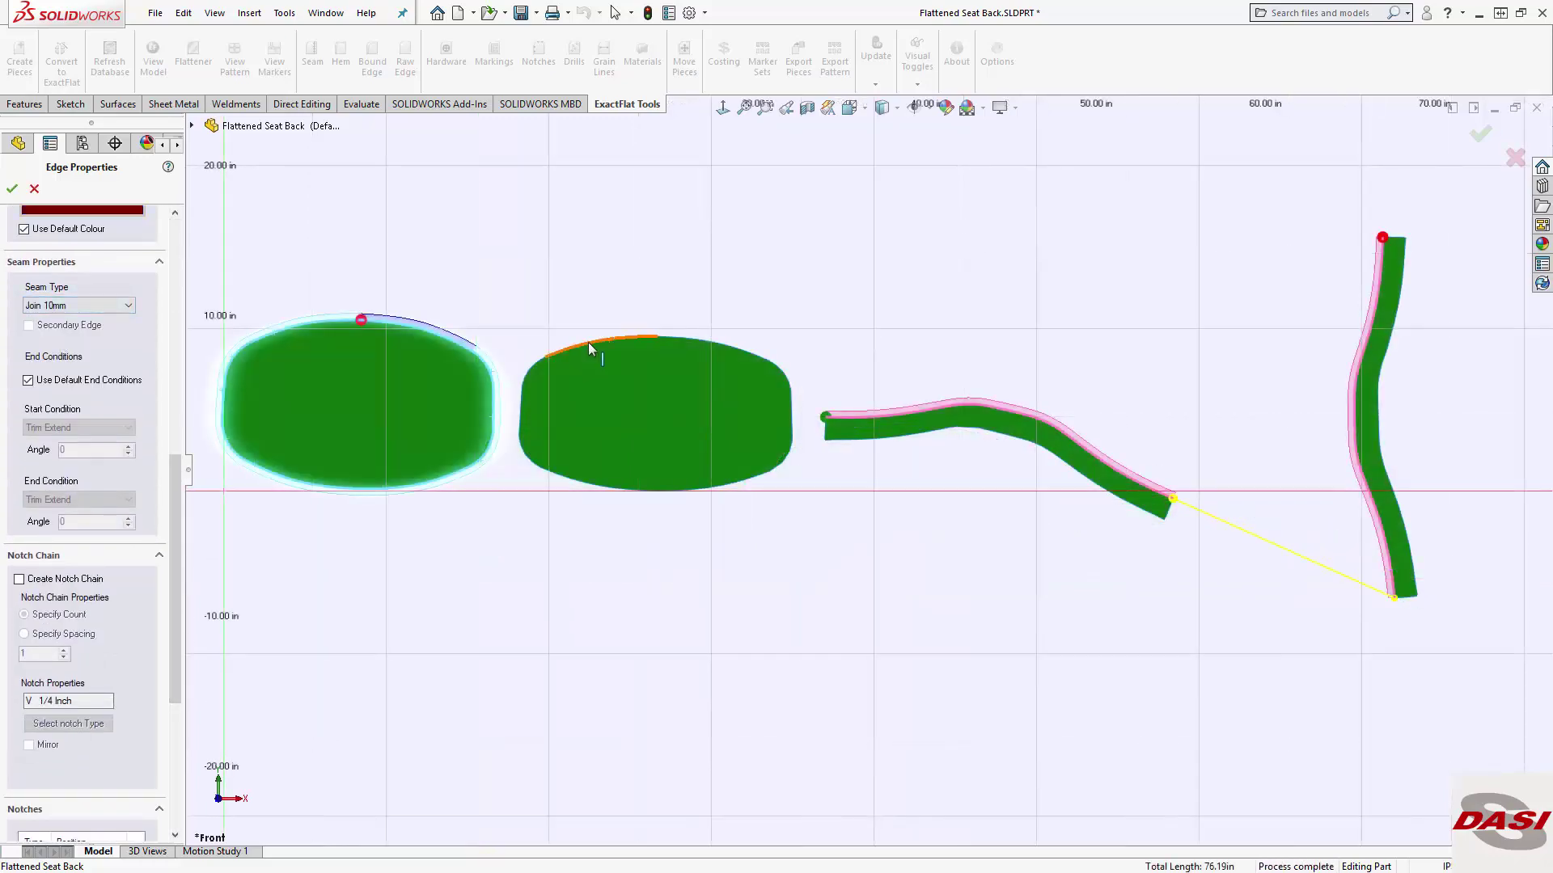
{"action": "left_click", "coordinate": [532, 365]}
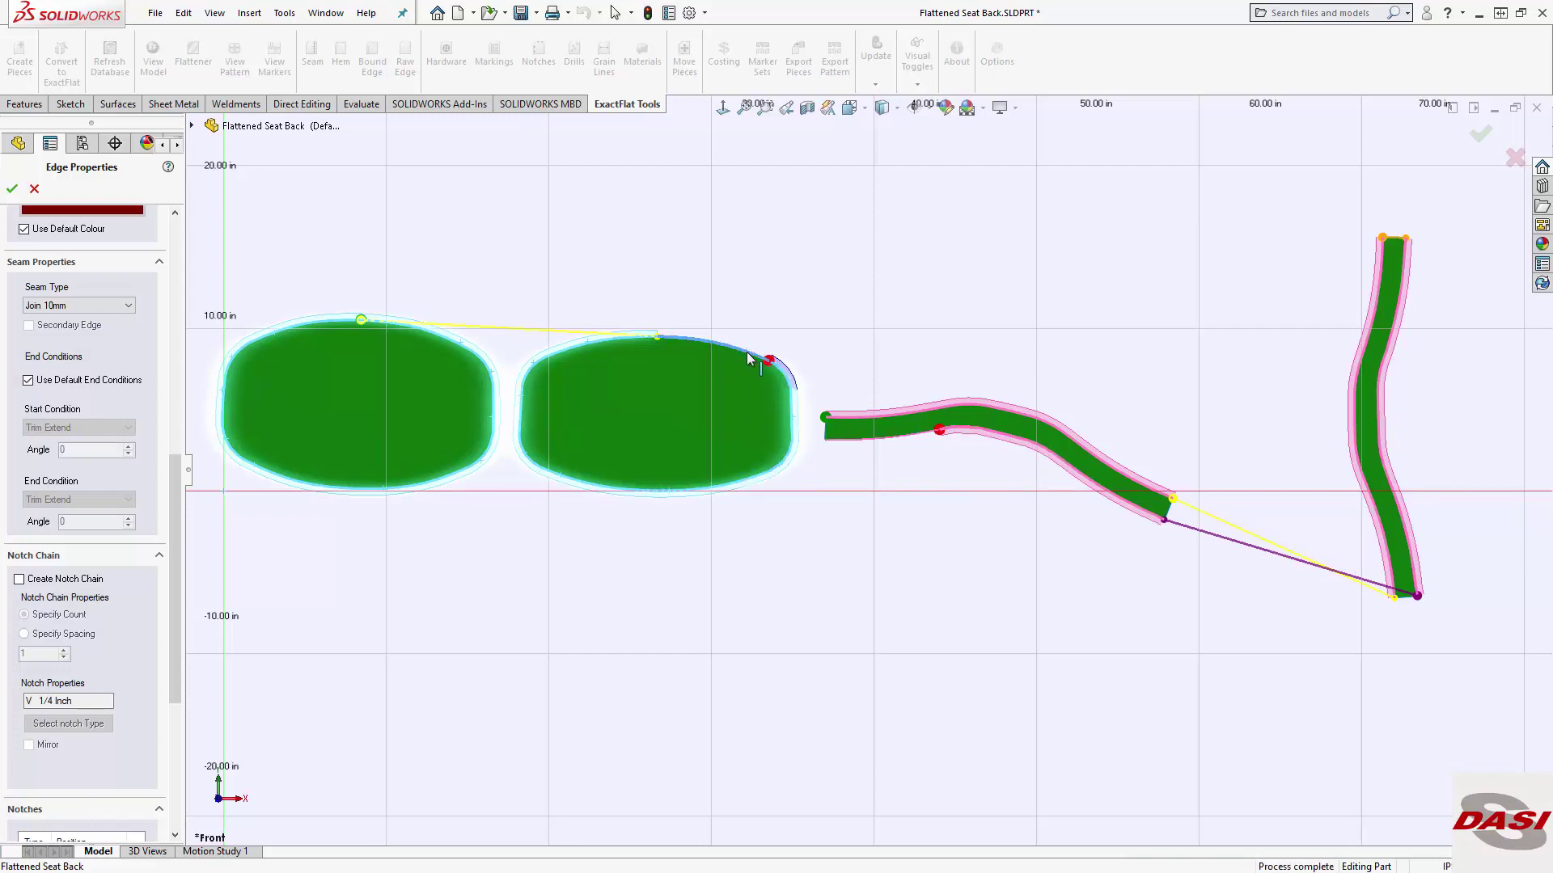
{"action": "scroll", "coordinate": [823, 429], "scroll_direction": "down", "scroll_amount": 10}
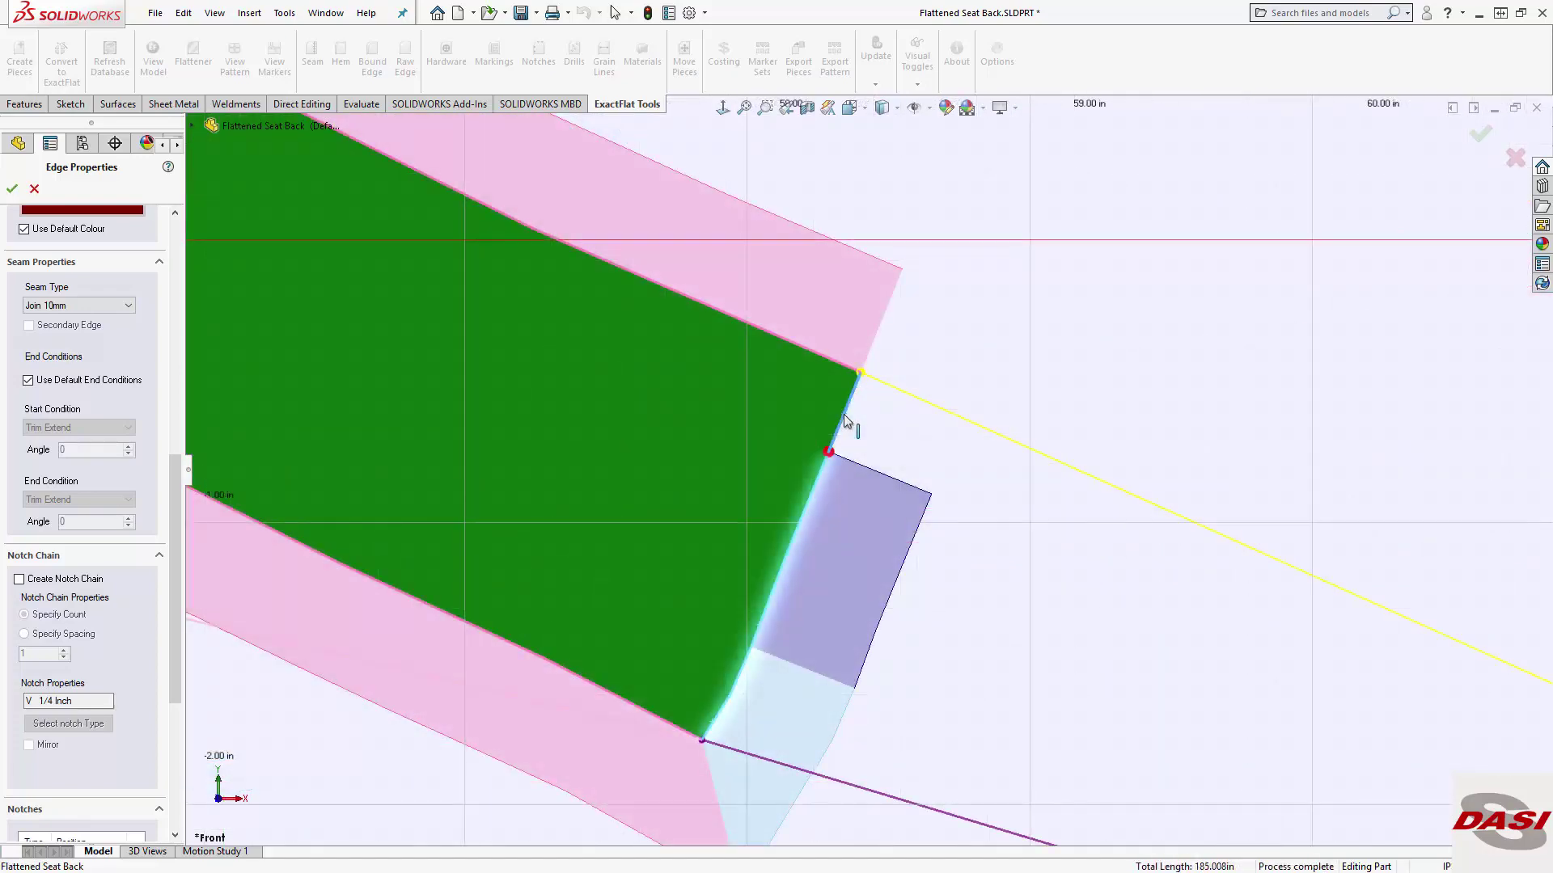
{"action": "key", "text": "f"}
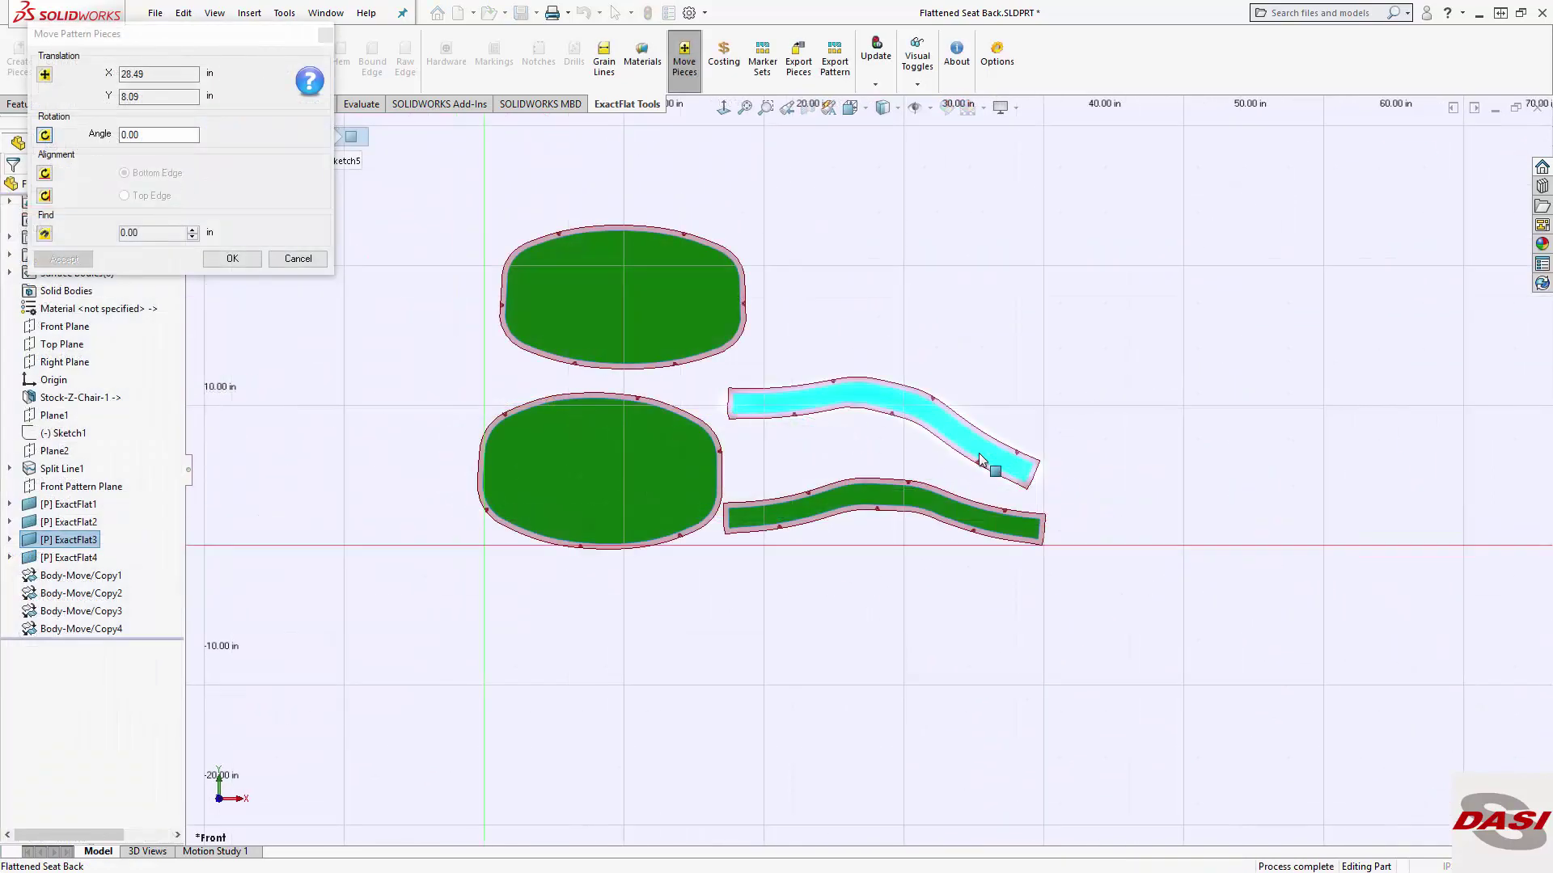
Step: Rotate the upper strip to line up with the lower strip and move the upper oval panel beside the strips
{"action": "left_click_drag", "start_coordinate": [979, 459], "coordinate": [997, 439]}
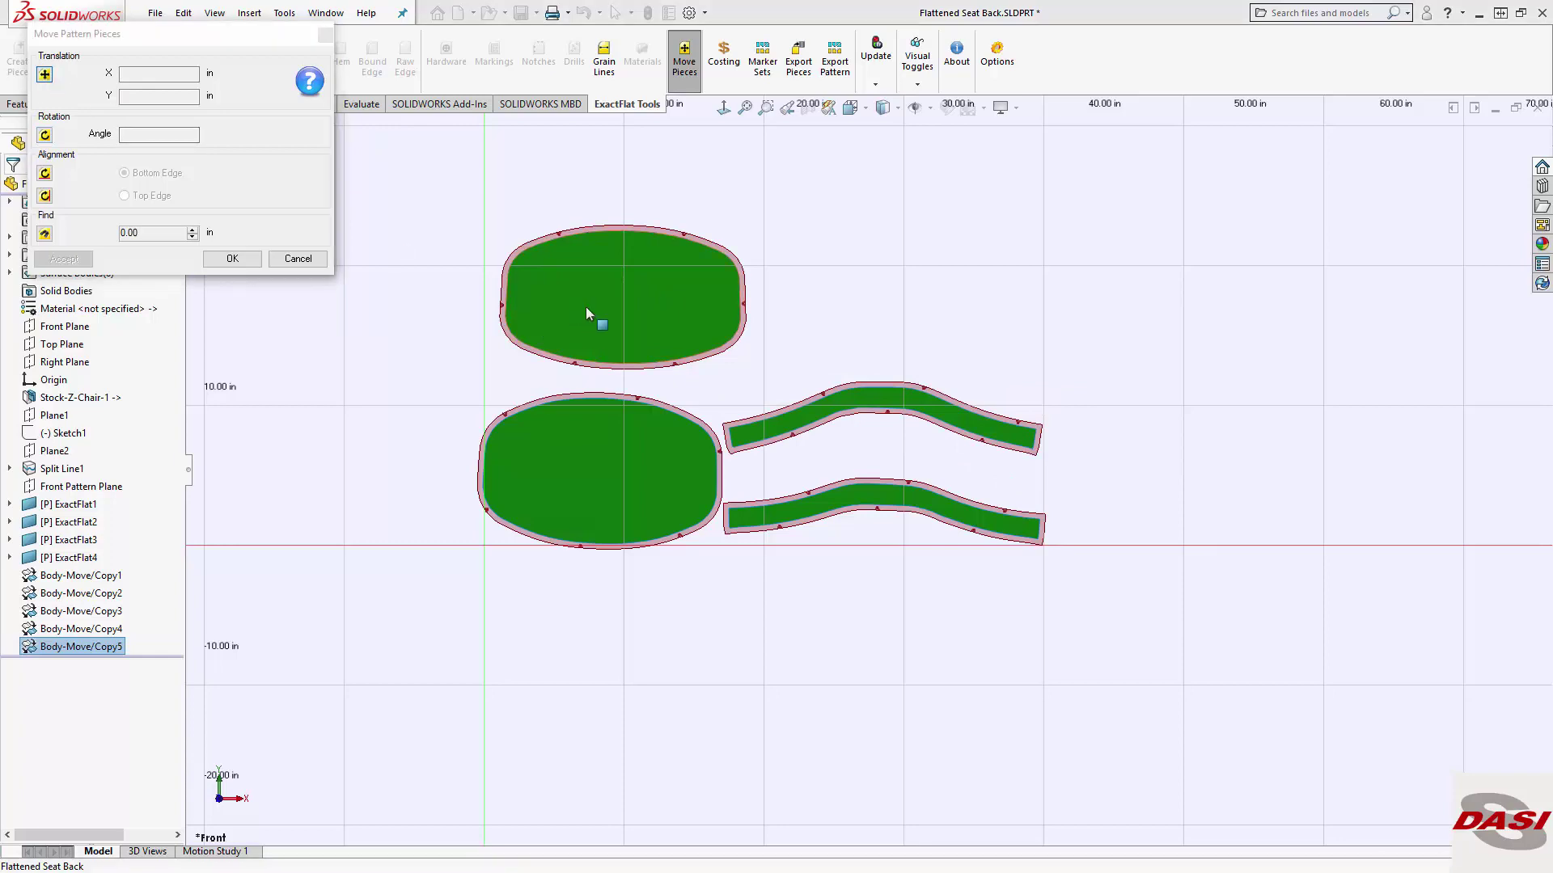
{"action": "mouse_move", "coordinate": [586, 307]}
{"action": "left_mouse_down"}
{"action": "mouse_move", "coordinate": [1206, 486]}
{"action": "mouse_move", "coordinate": [1136, 489]}
{"action": "left_mouse_up"}
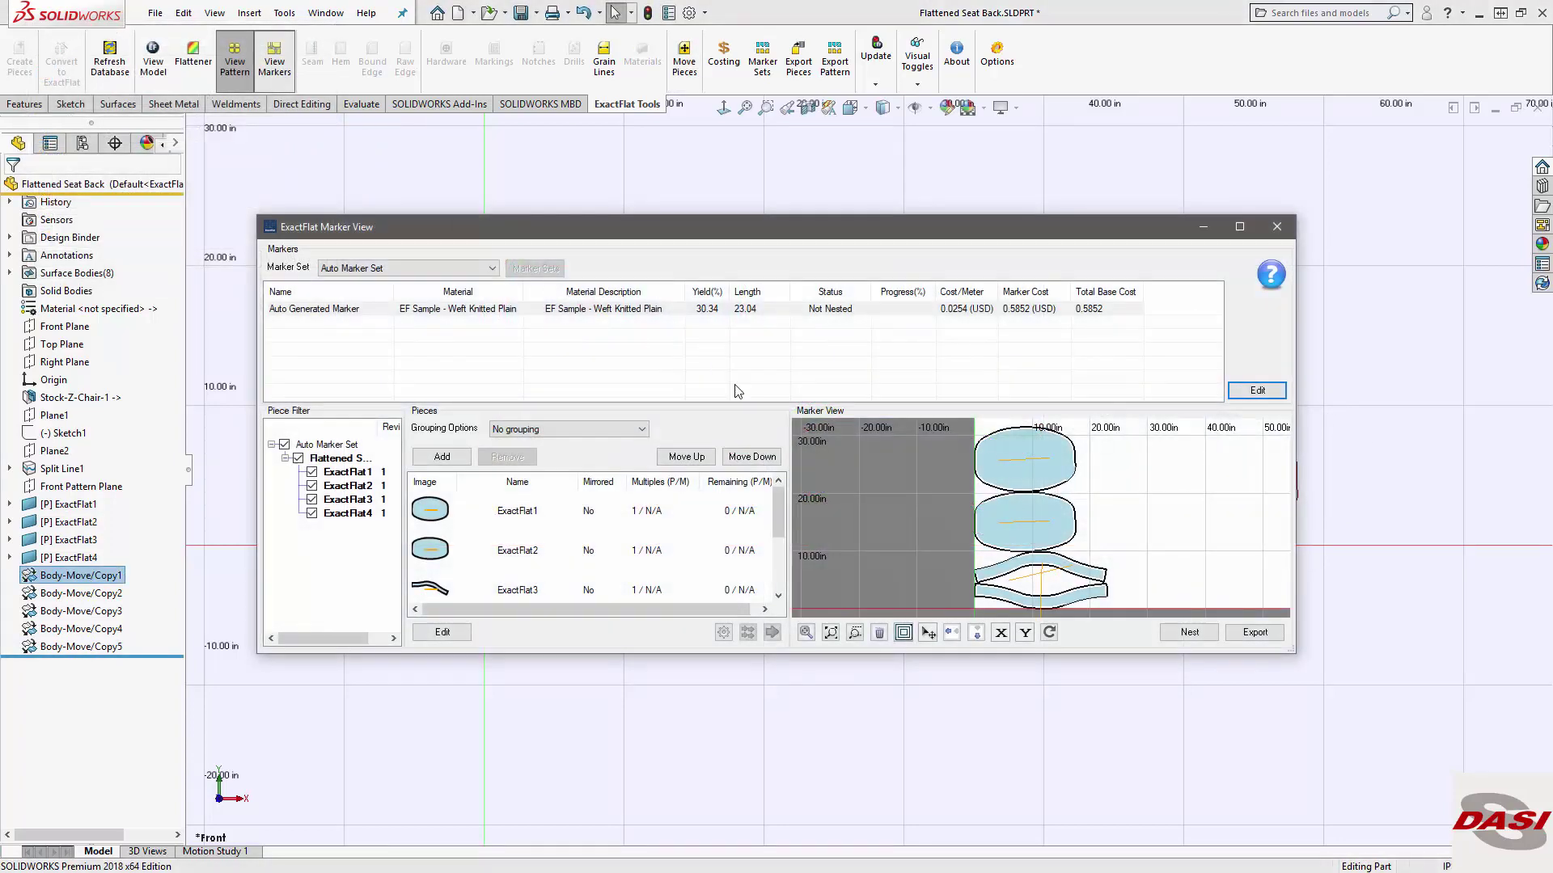
Step: Place the two oval panels beside the strips in the marker layout and choose the Standard DXF profile for its export
{"action": "mouse_move", "coordinate": [1038, 518]}
{"action": "left_mouse_down"}
{"action": "mouse_move", "coordinate": [1201, 579]}
{"action": "mouse_move", "coordinate": [1055, 477]}
{"action": "mouse_move", "coordinate": [1110, 543]}
{"action": "left_mouse_up"}
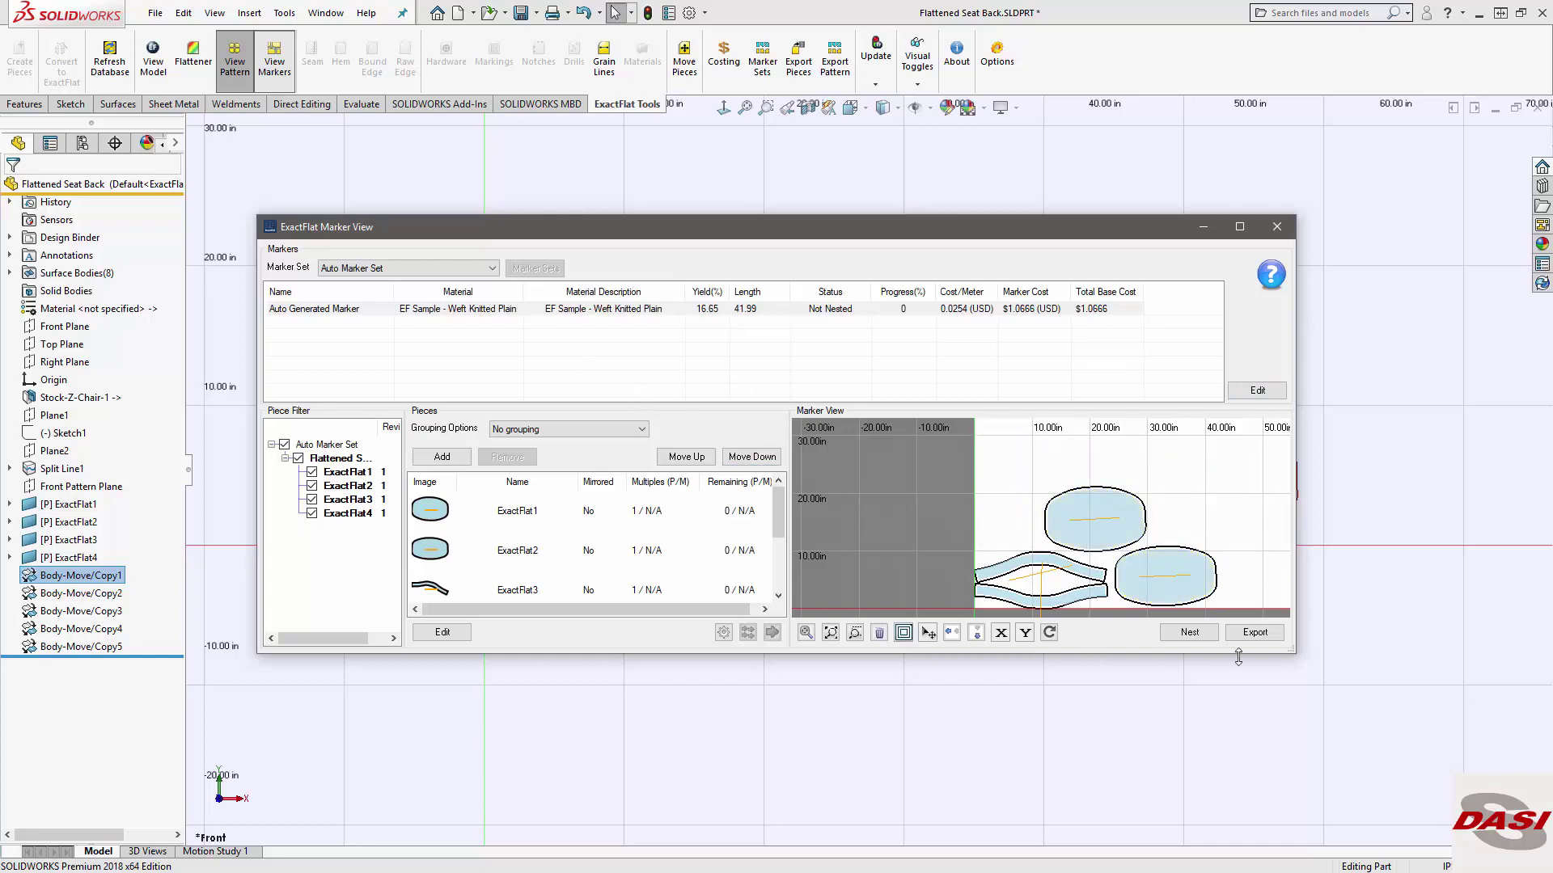
{"action": "left_click", "coordinate": [1256, 635]}
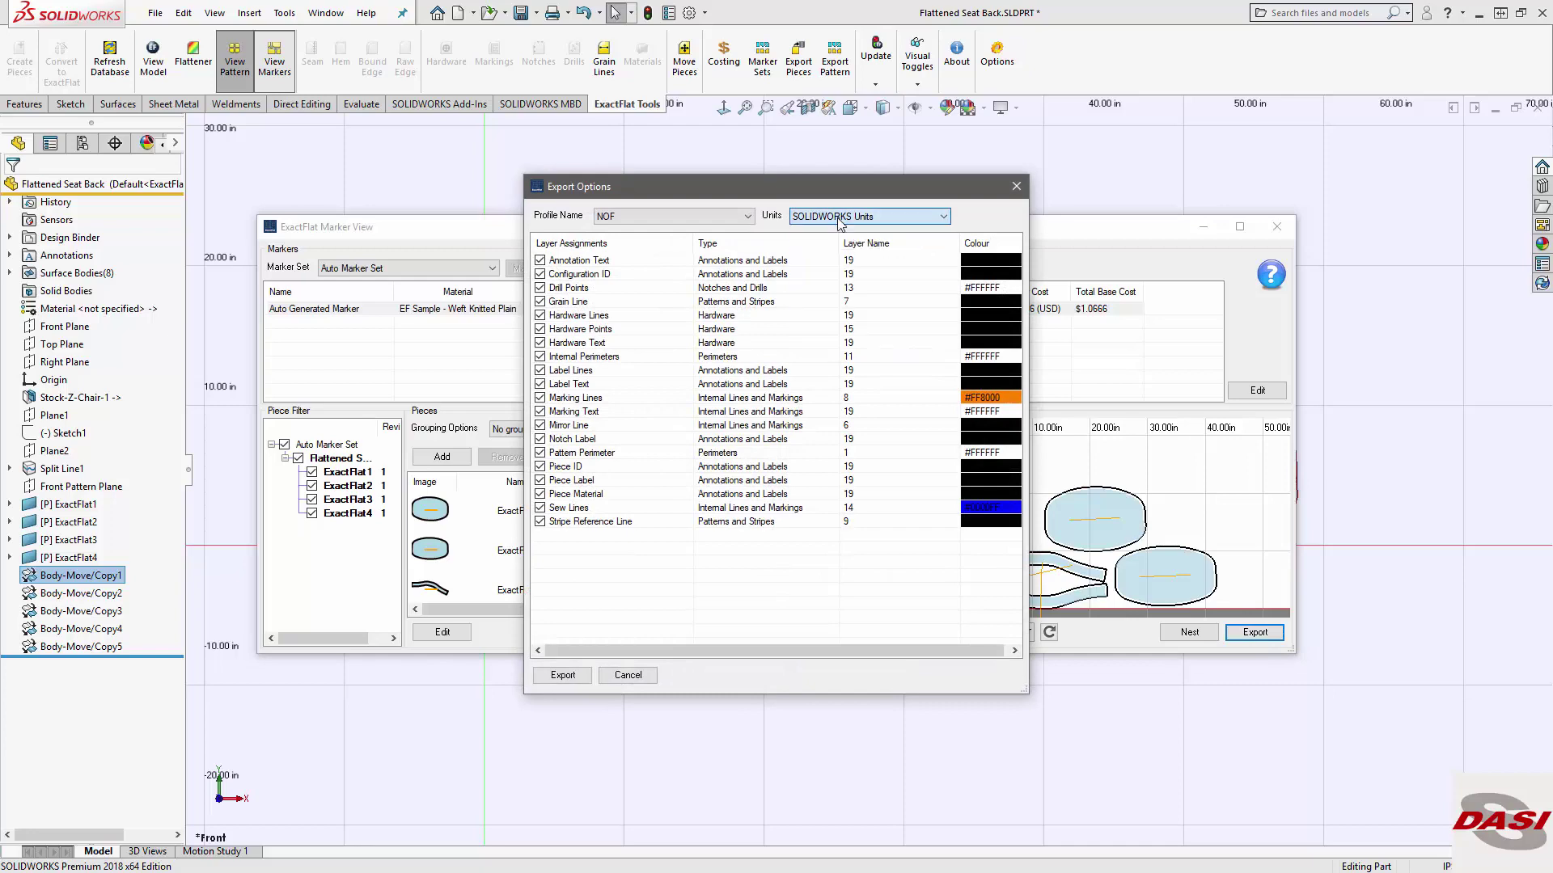
{"action": "left_click", "coordinate": [738, 218]}
{"action": "left_click", "coordinate": [629, 285]}
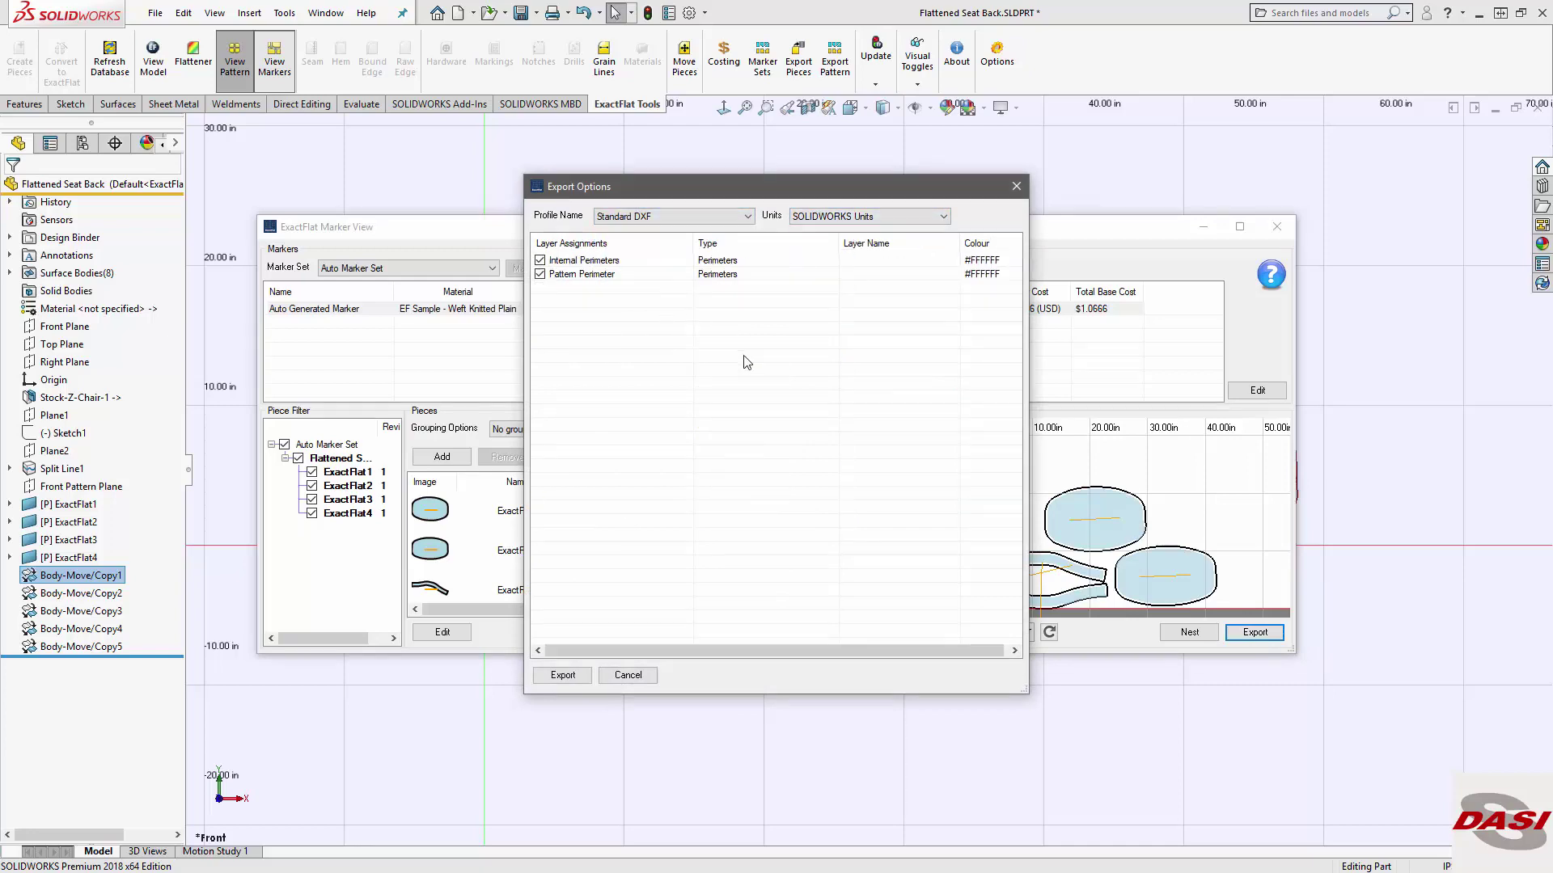